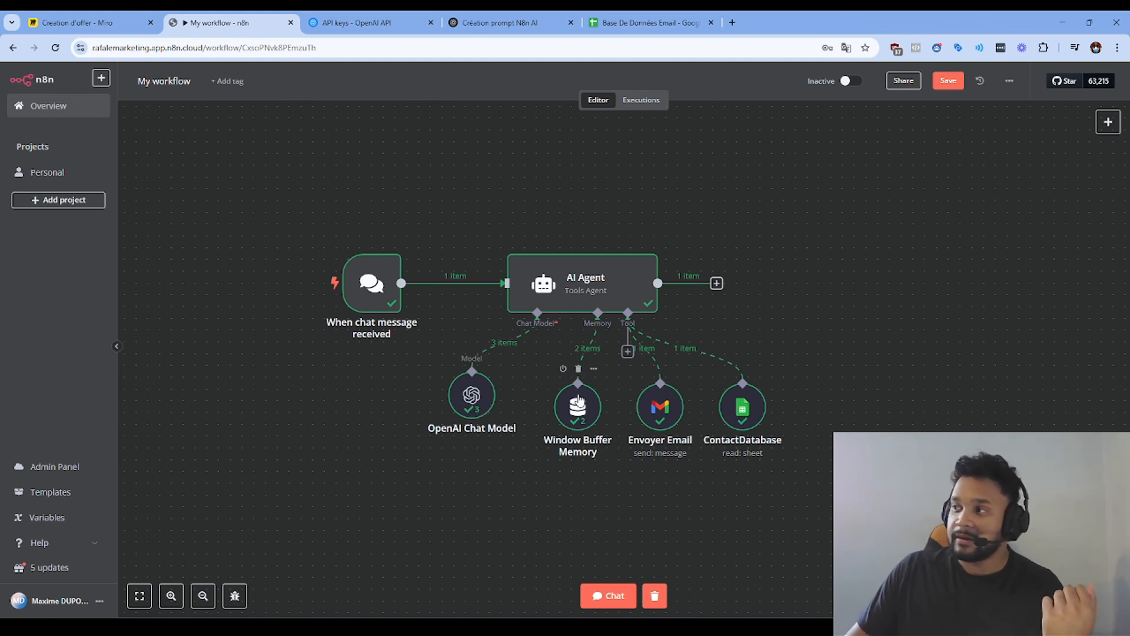
Step: Shift the Window Buffer Memory, Envoyer Email and ContactDatabase nodes slightly left into a tighter row
left_click_drag(578, 407, 555, 407)
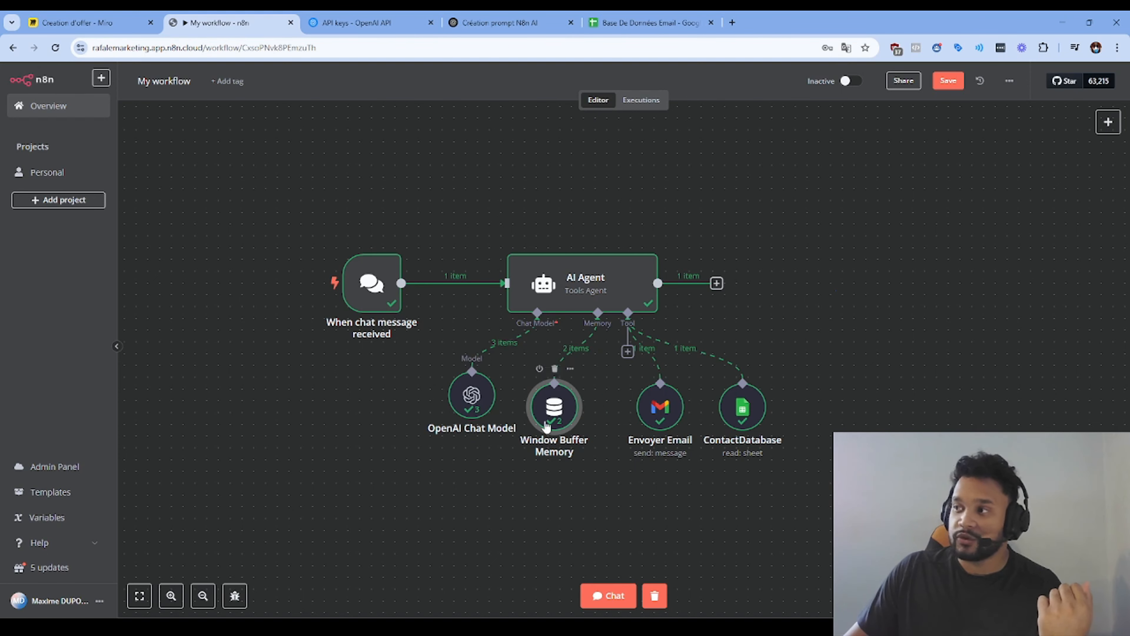
left_click_drag(667, 412, 643, 412)
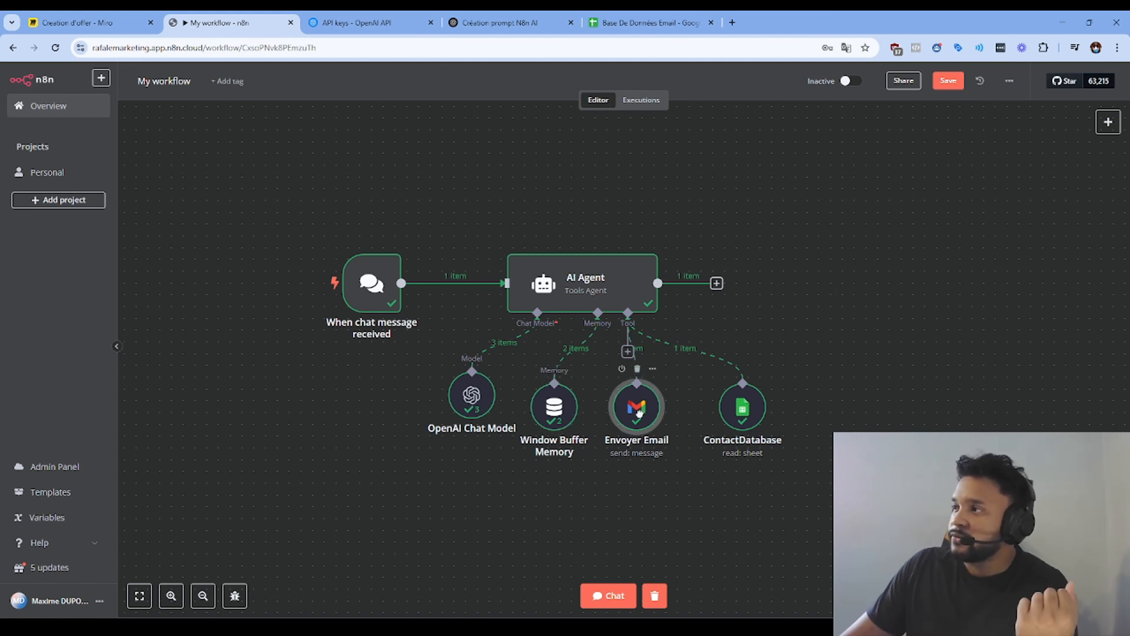
left_click_drag(739, 401, 728, 400)
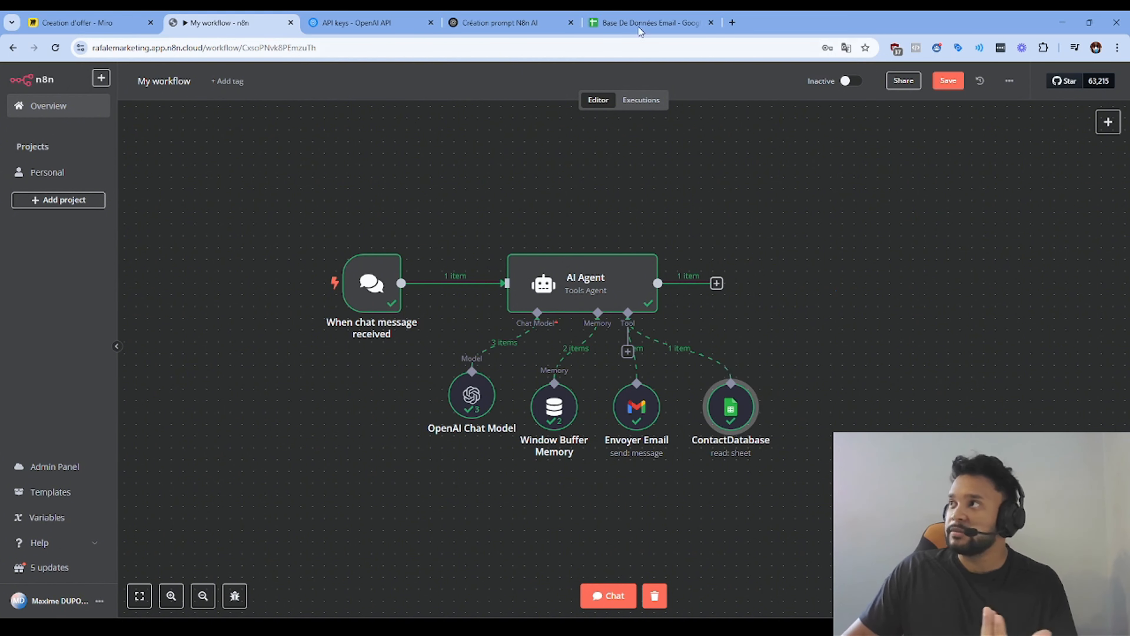
left_click(646, 23)
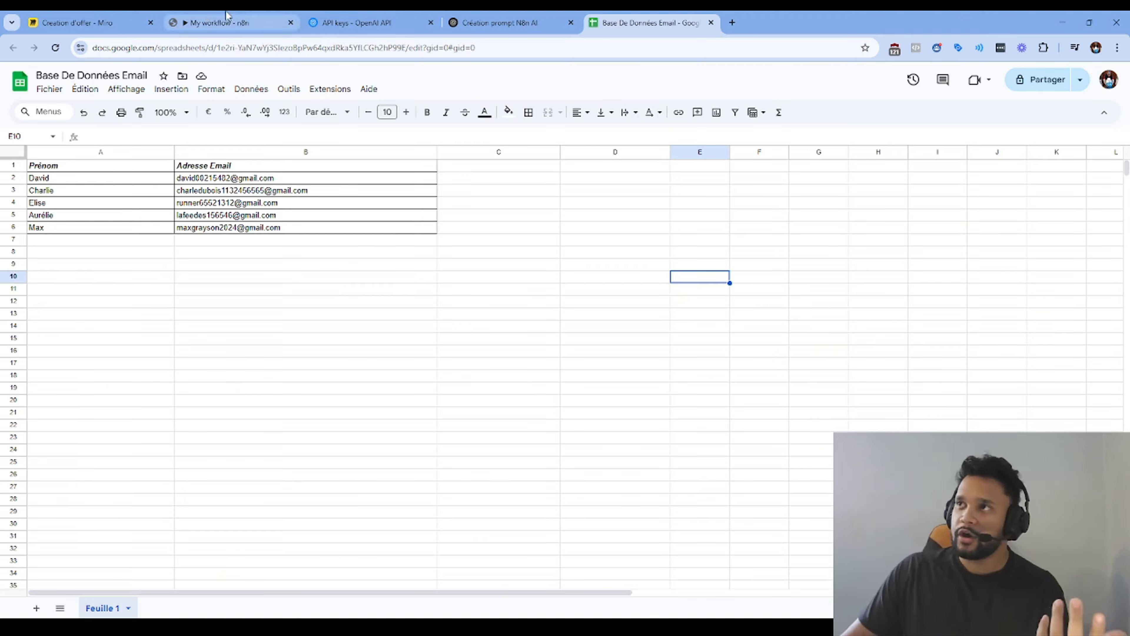
left_click(220, 22)
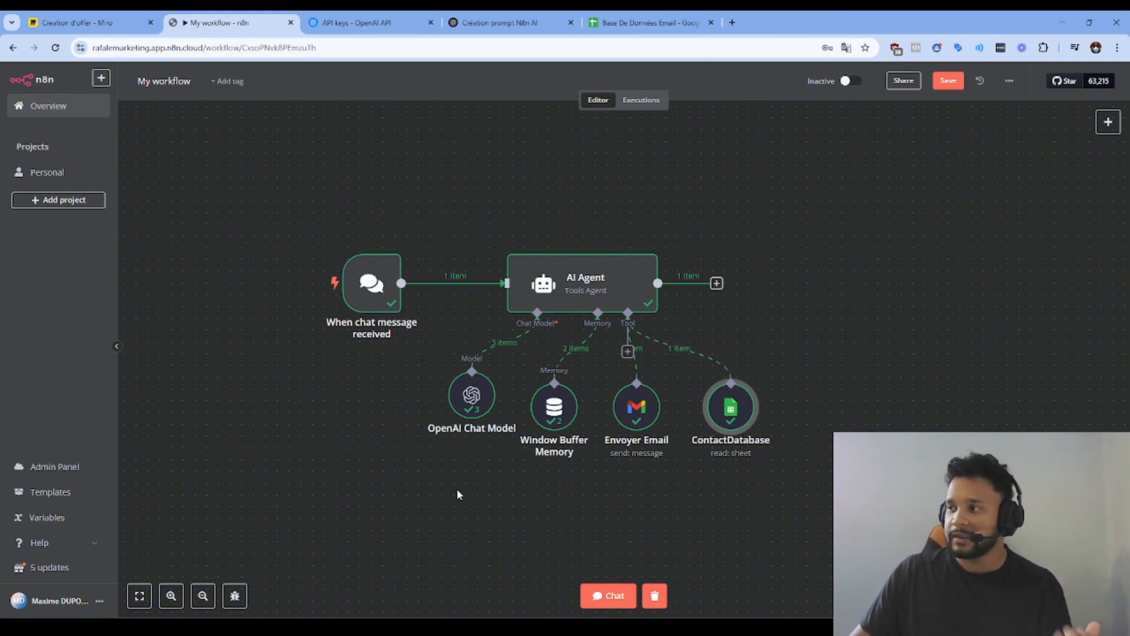
Step: Ask the agent in chat to email the contact: tomorrow's meeting moves to Tuesday 18 March, 11h30, punctuality essential
left_click(589, 593)
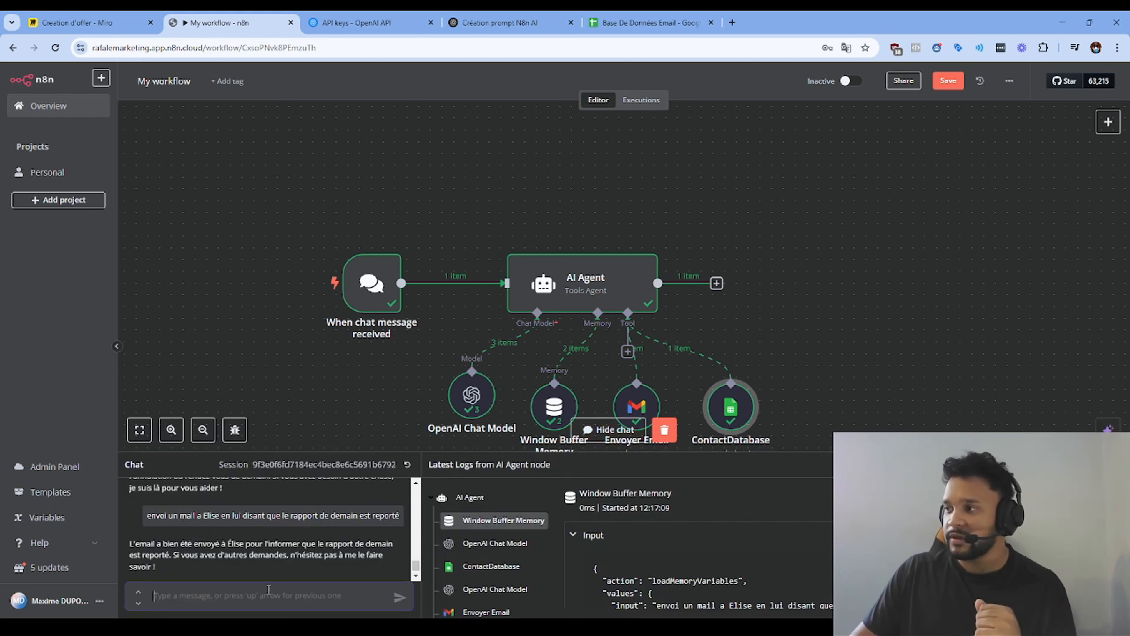
type("Bon")
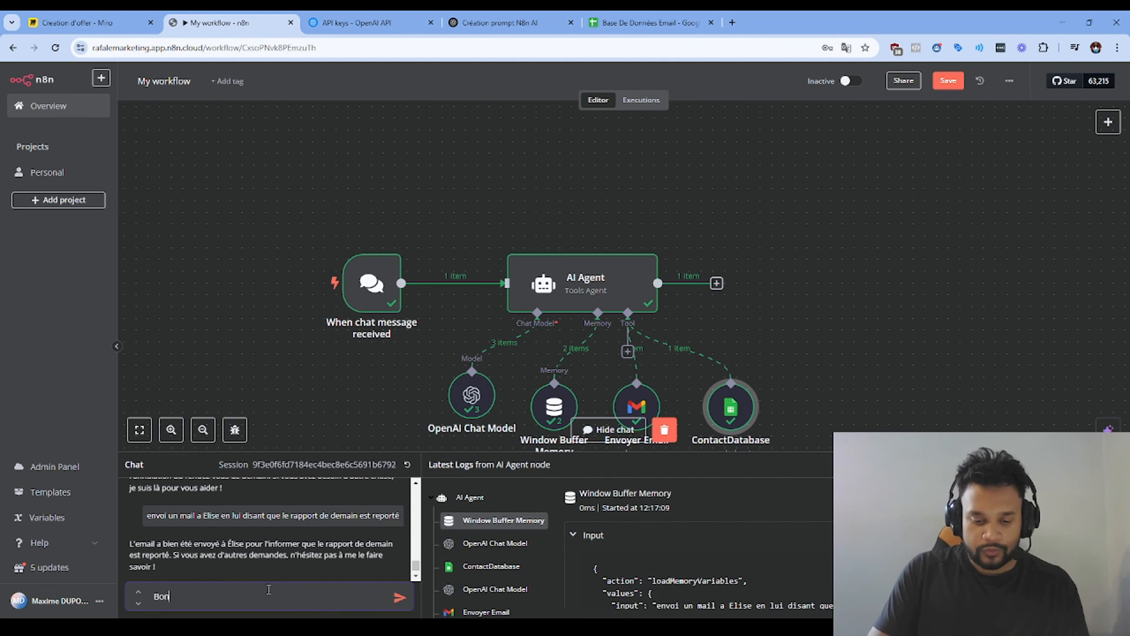
type("jour Envoi un email a Max")
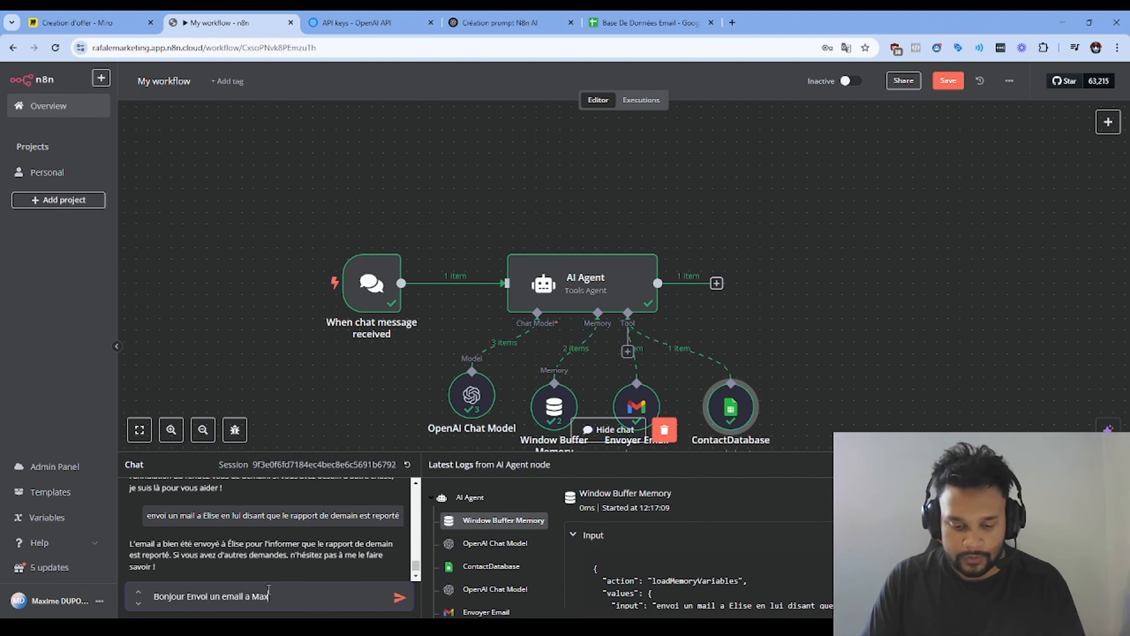
type("et dit")
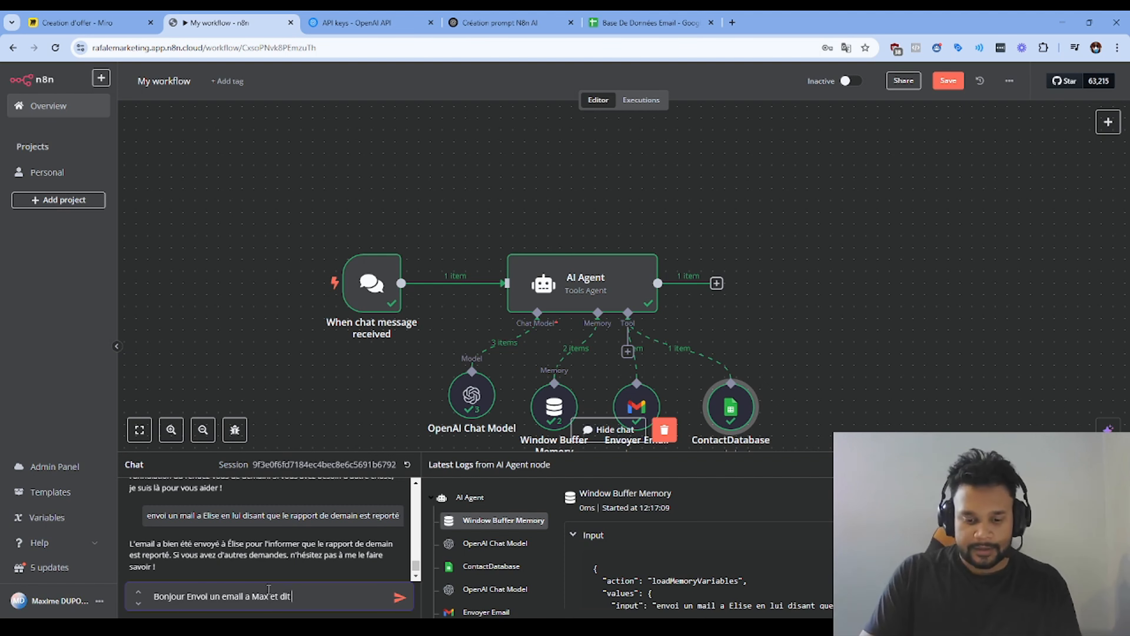
type(" lui que le rdv de")
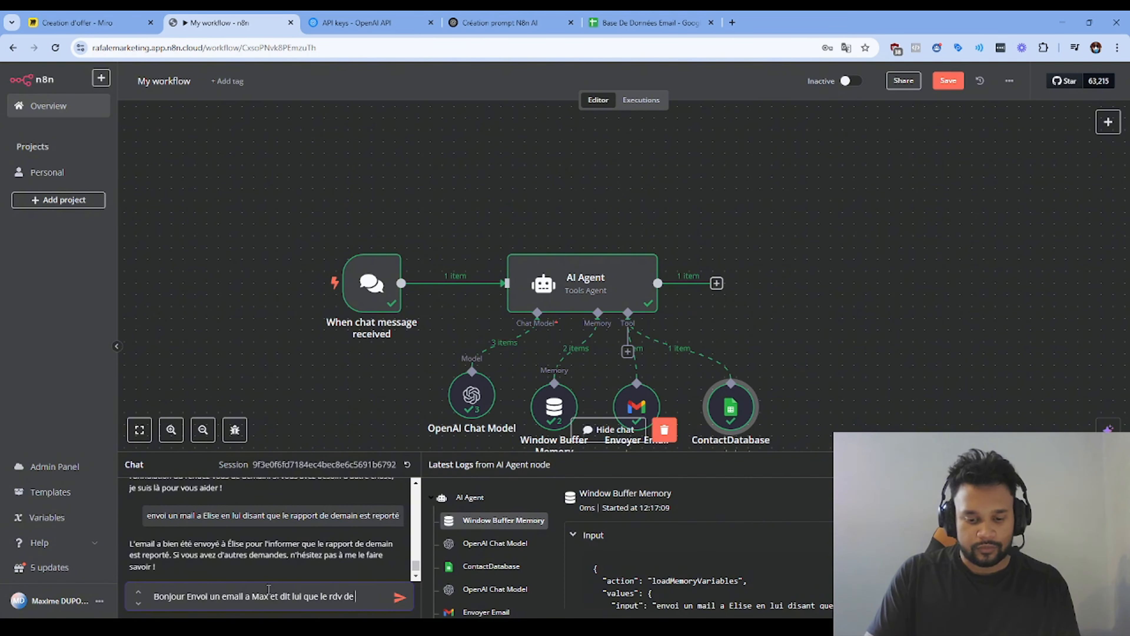
type(" demain est repor")
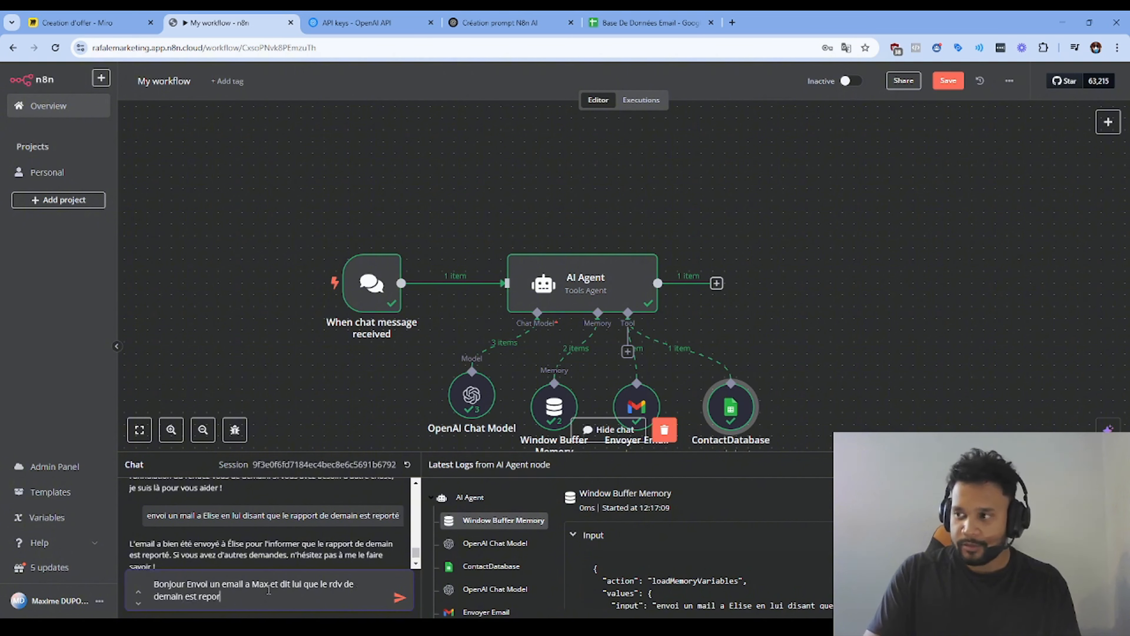
type("té a mardi 1")
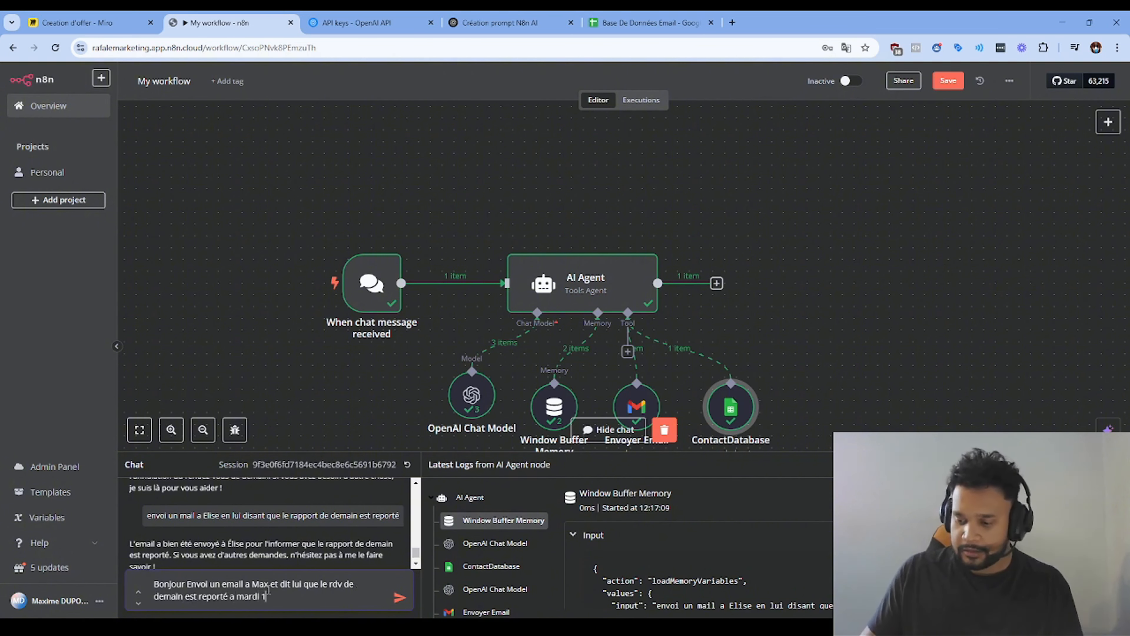
type("8 mars a 11h23")
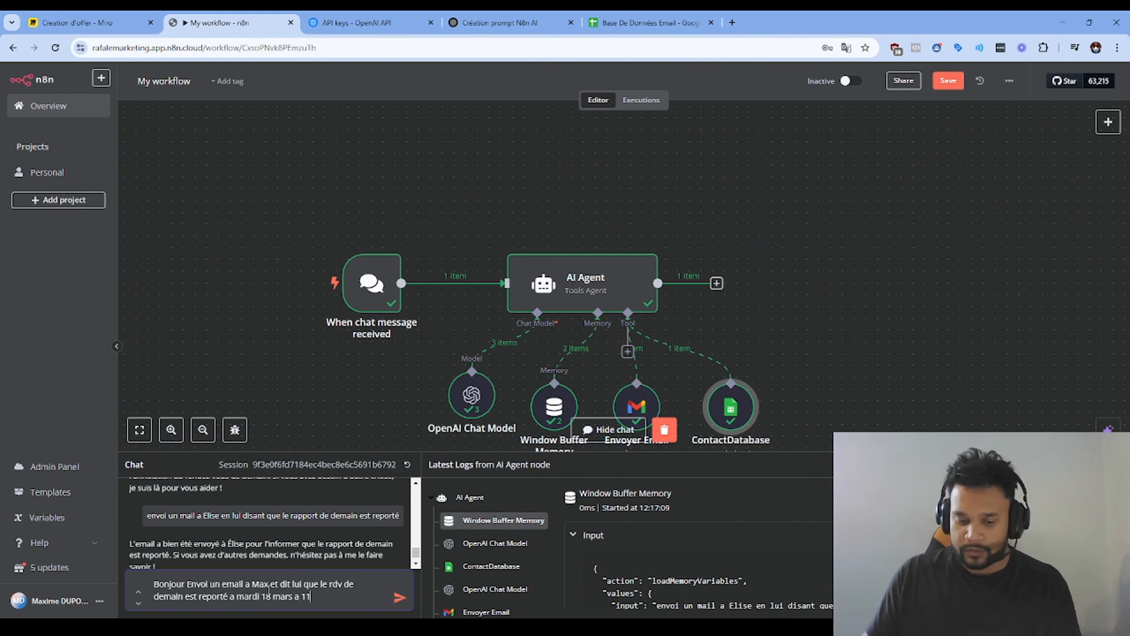
key("BackSpace")
key("BackSpace")
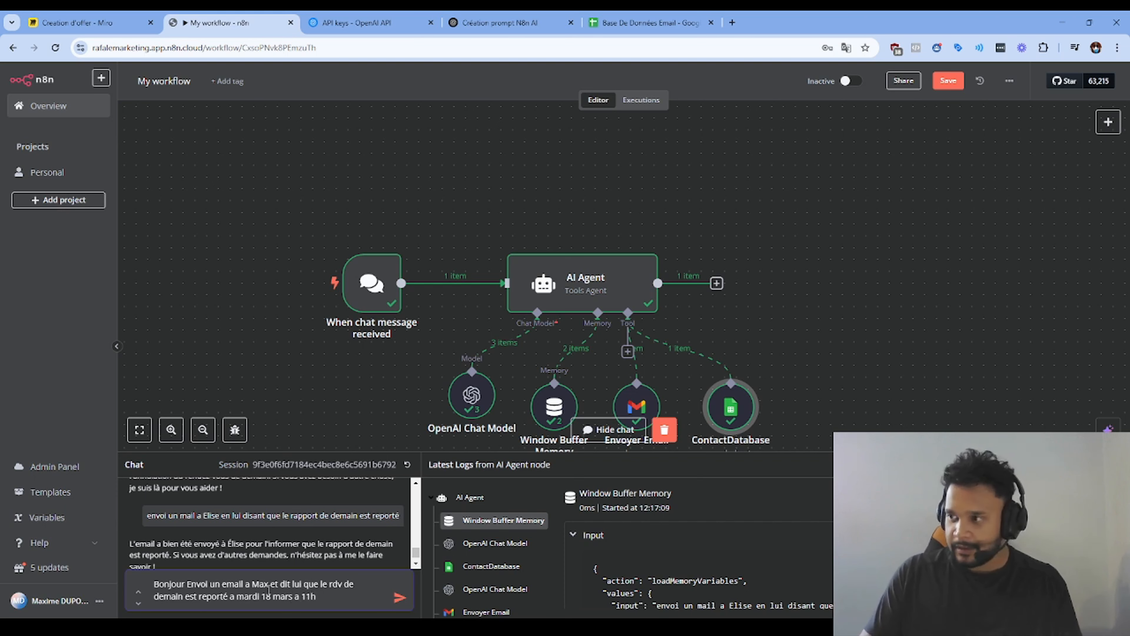
type("30.")
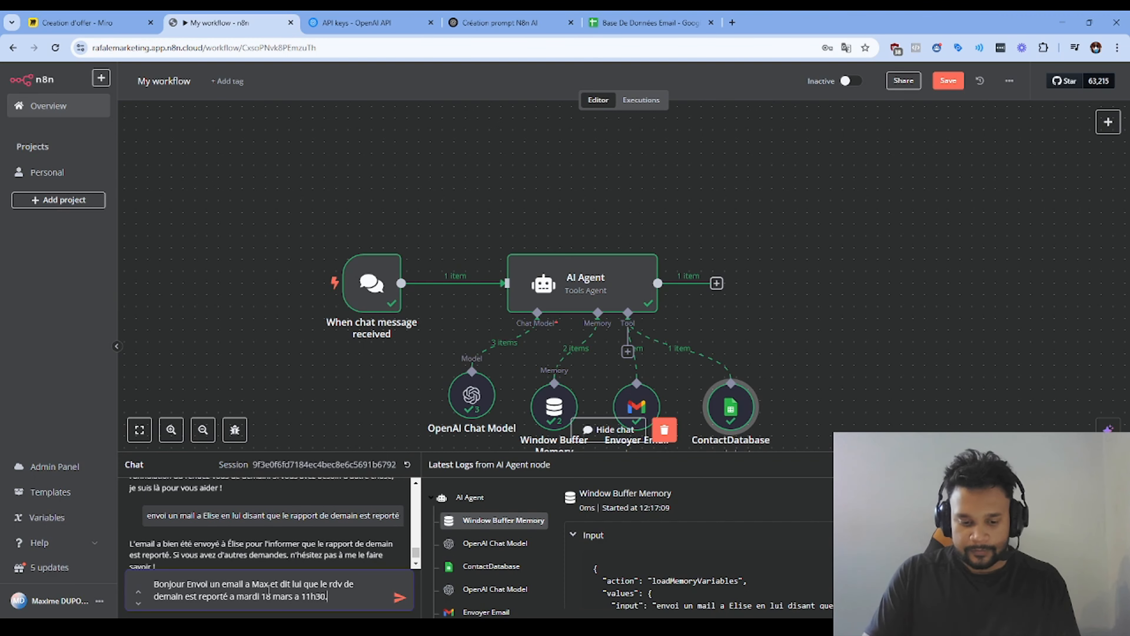
type(" Explique lui")
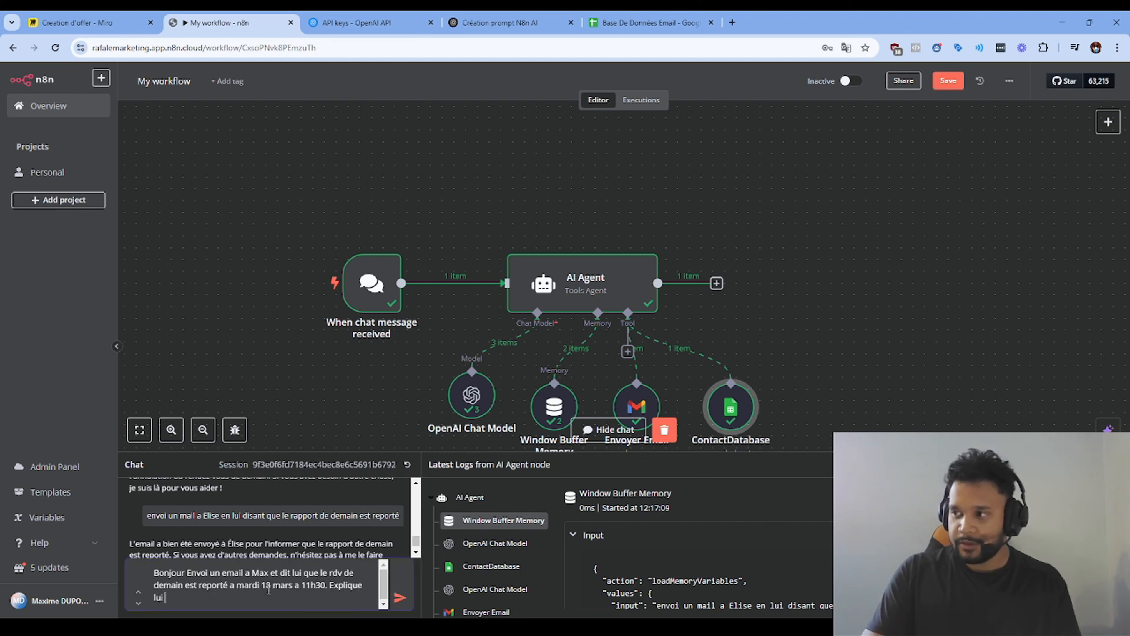
type(" qu'il est iomportant")
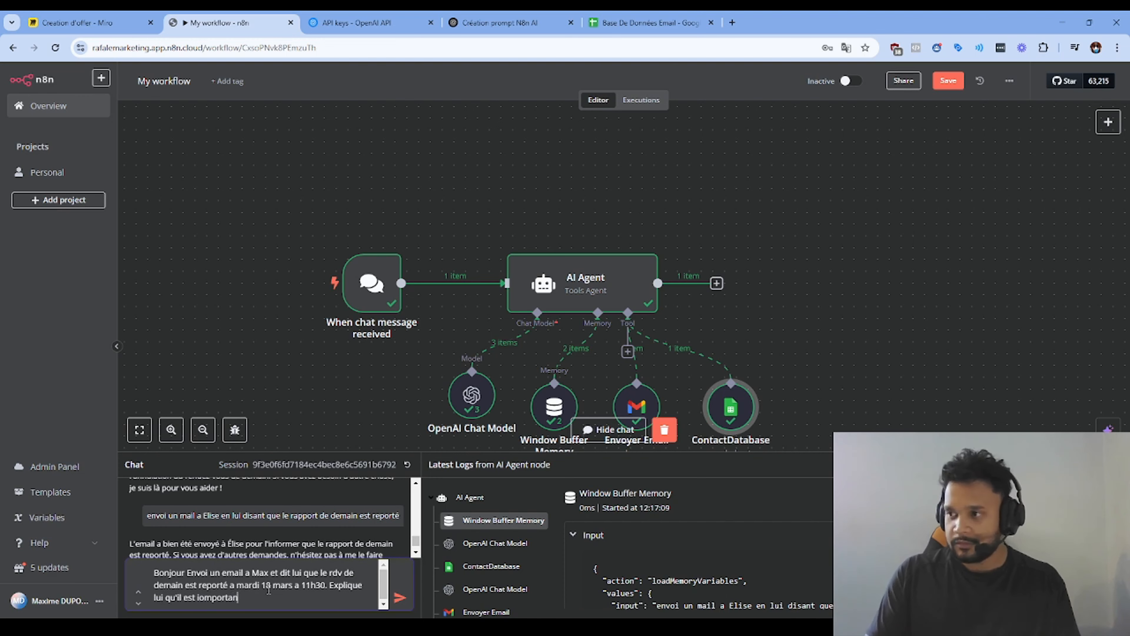
key("BackSpace")
key("BackSpace")
key("BackSpace")
key("BackSpace")
key("BackSpace")
key("BackSpace")
key("BackSpace")
key("BackSpace")
type("mportant")
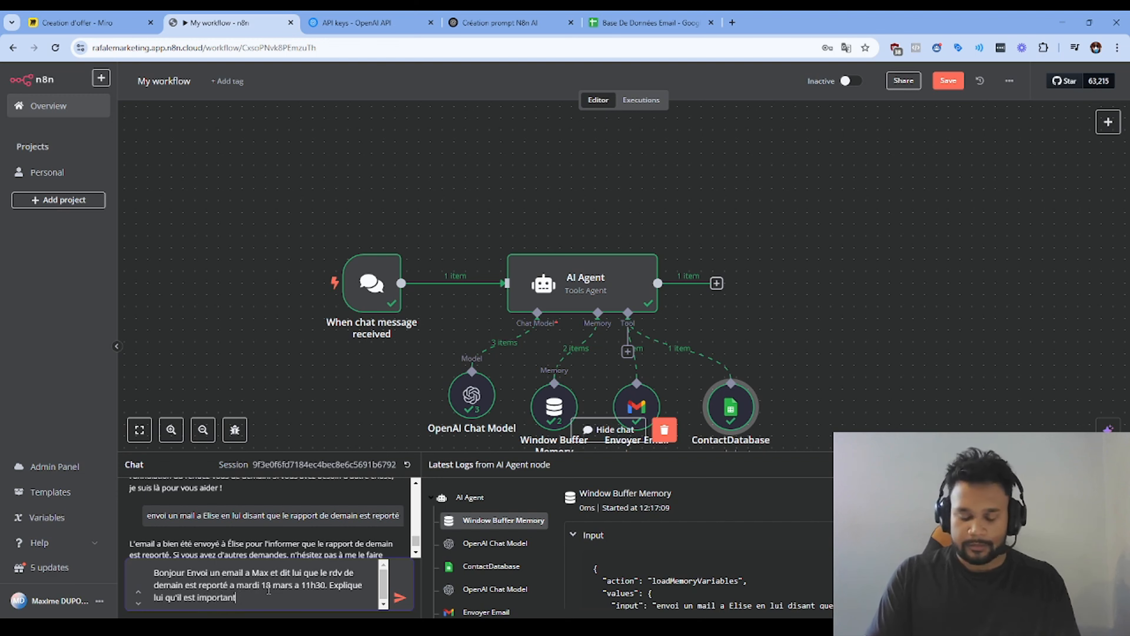
type(" de venir")
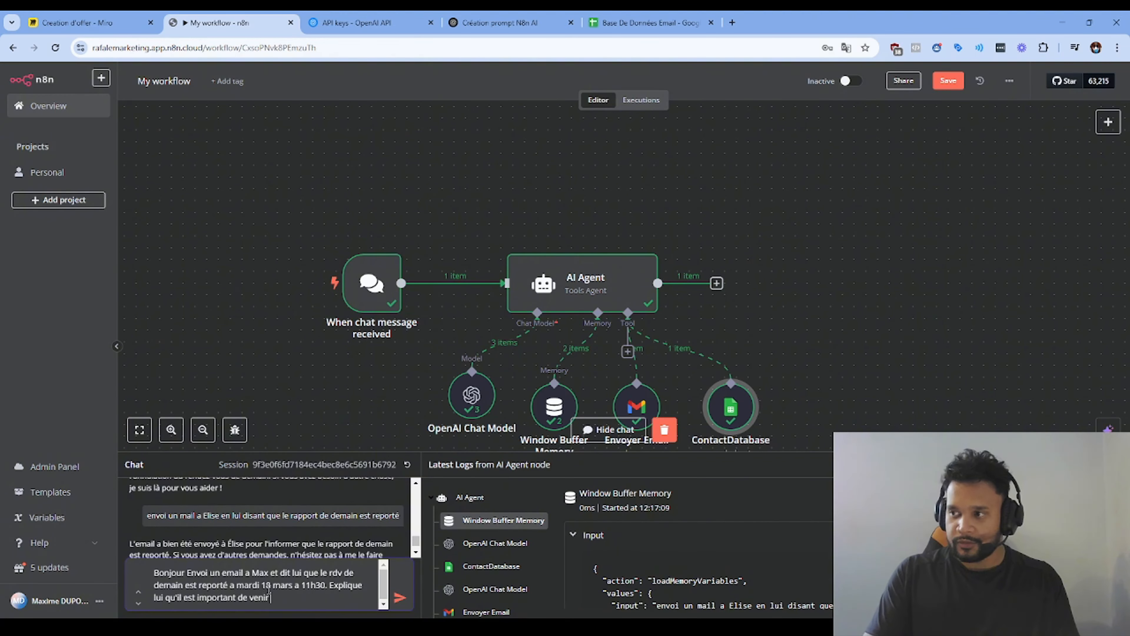
type(" a l'heure")
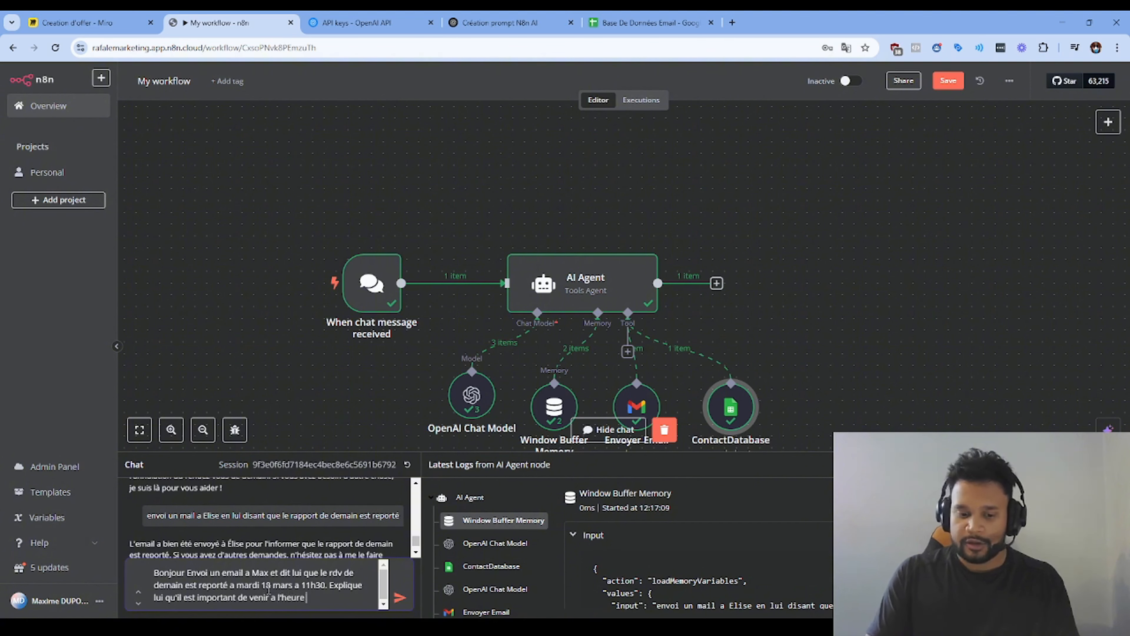
type(" et que qe rdv")
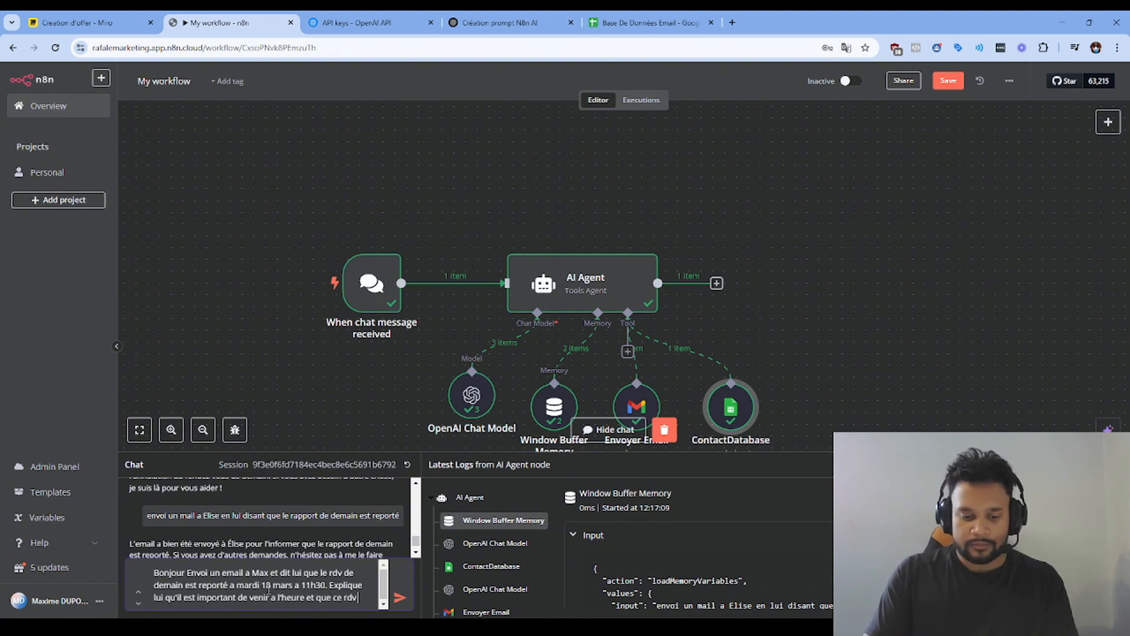
type(" peut rapp")
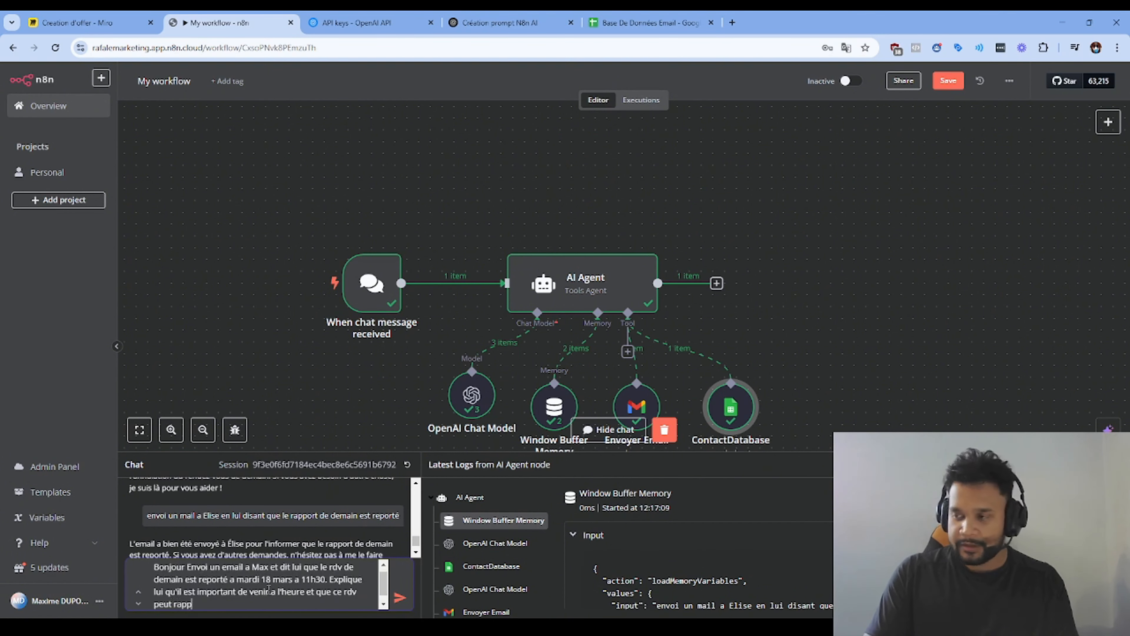
type("orter des dizaines de m")
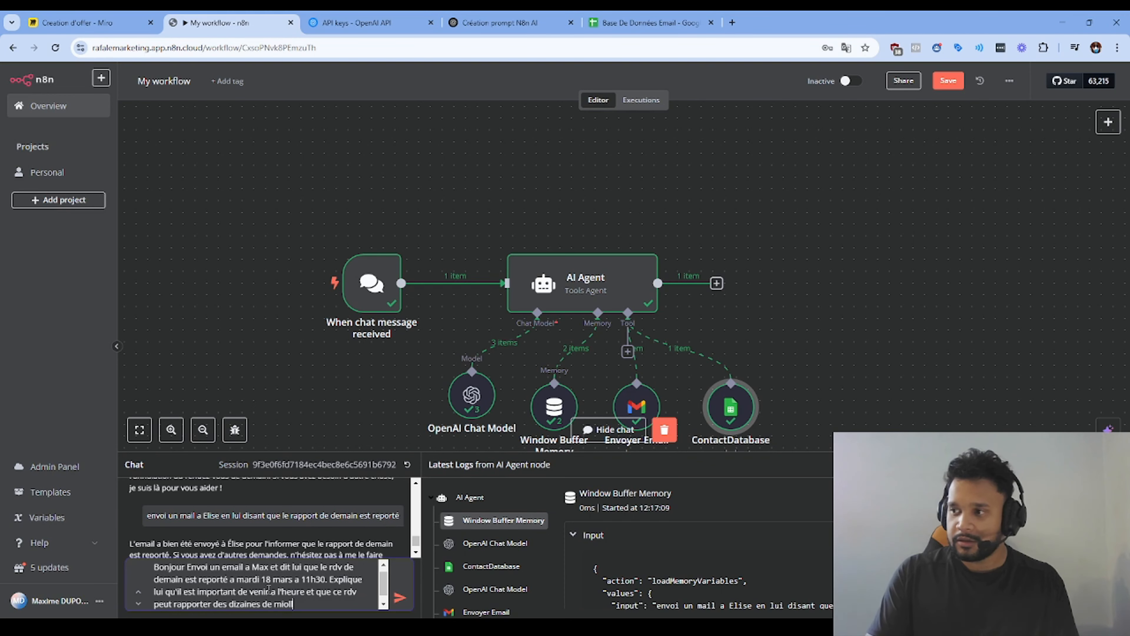
type("illiers d")
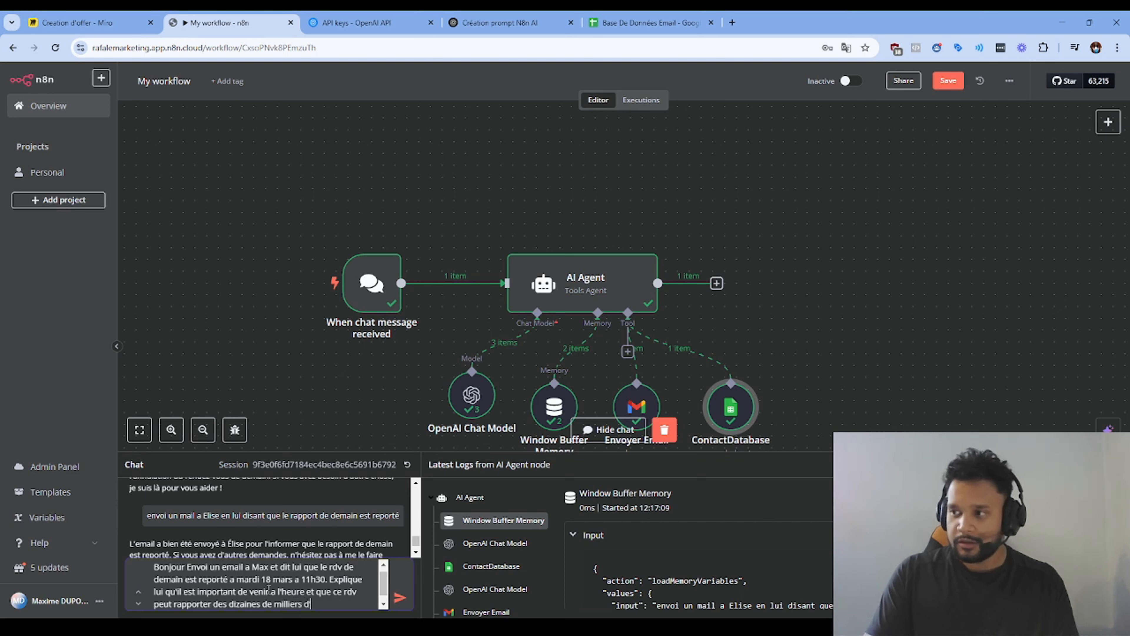
type("'euros de")
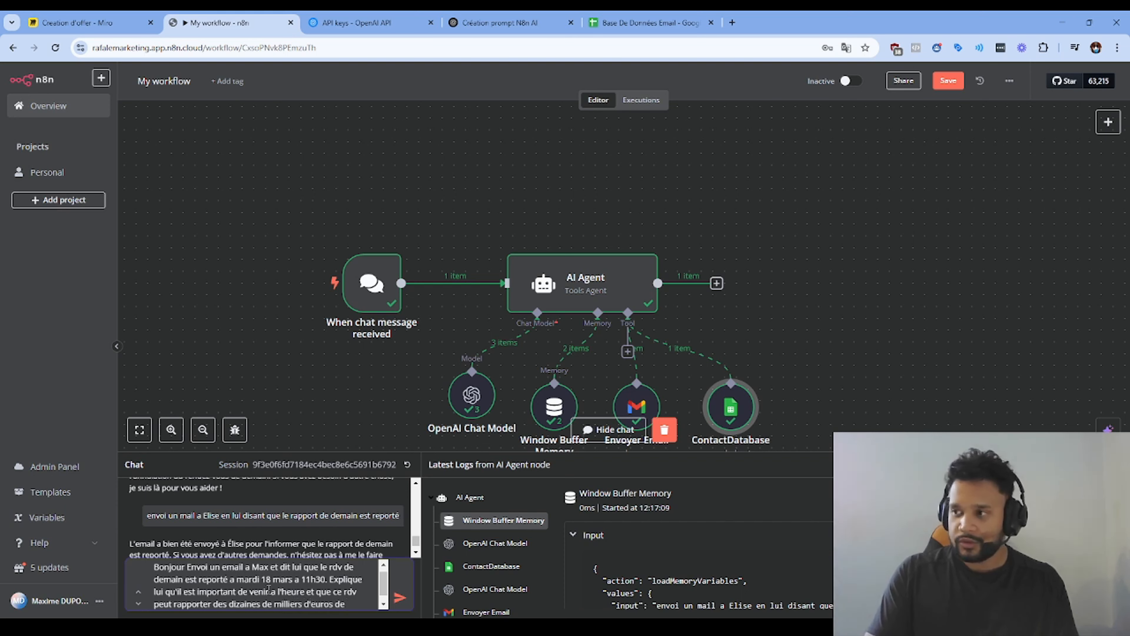
type(" CA sur e")
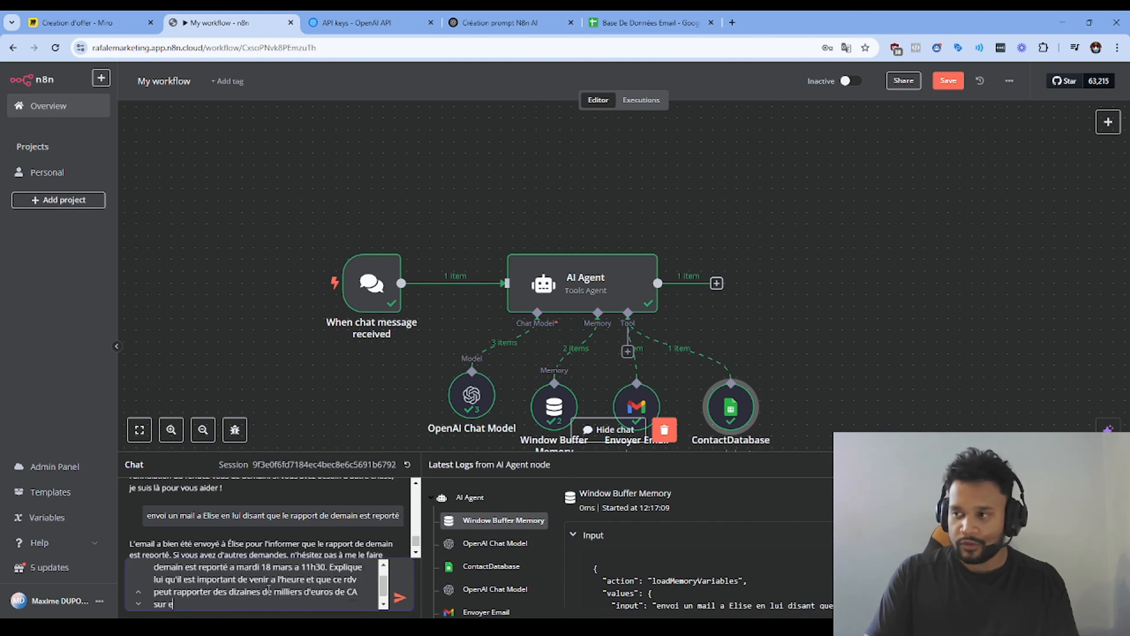
key("BackSpace")
type("le long term")
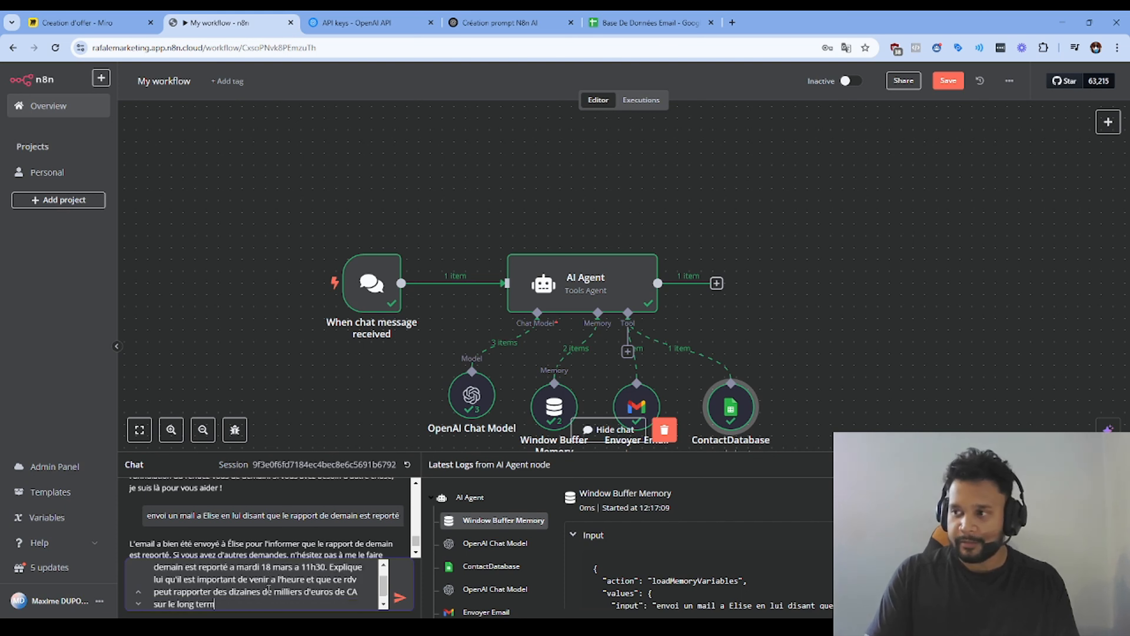
type("e avec ce client")
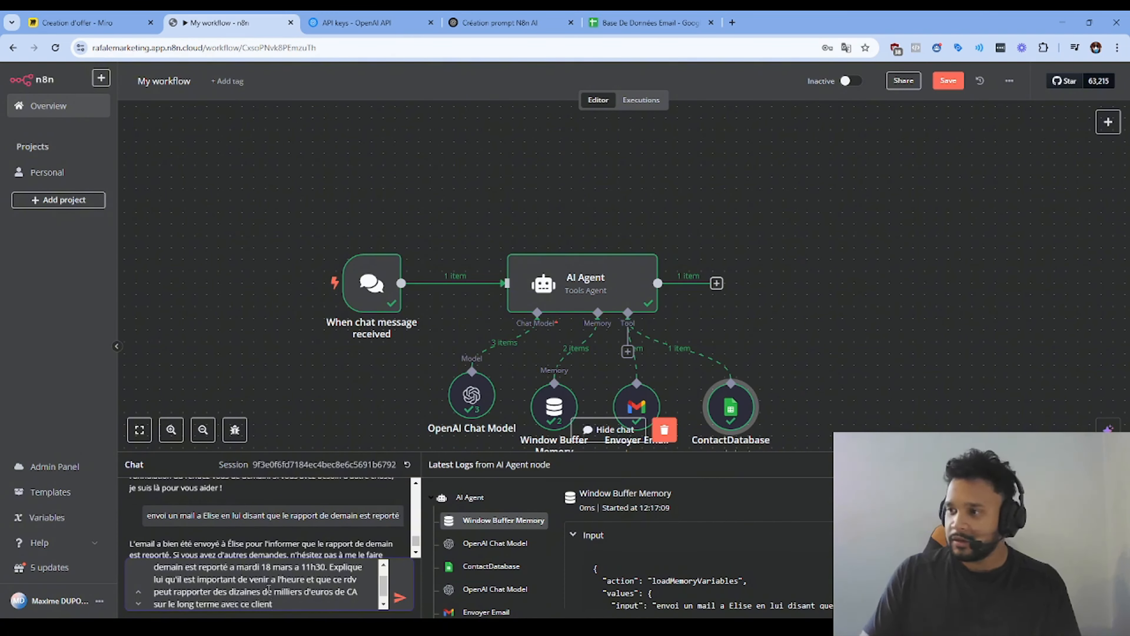
key("Return")
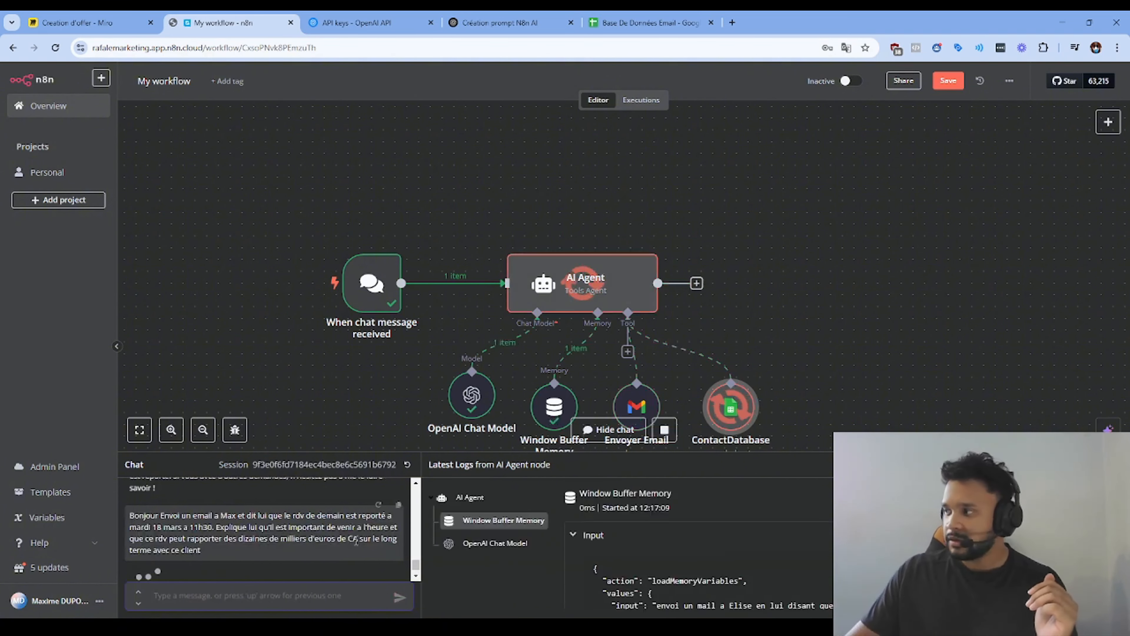
Step: Check the last contact's name and email in the Google Sheets table, then return to the n8n chat box
scroll(466, 315, "down", 2)
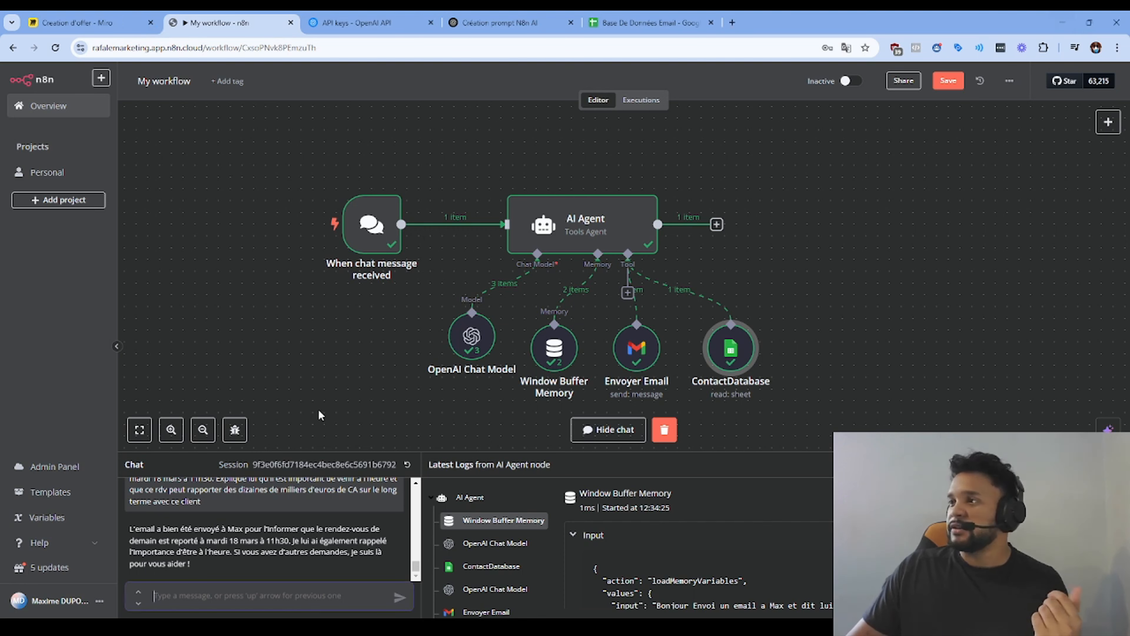
left_click(650, 23)
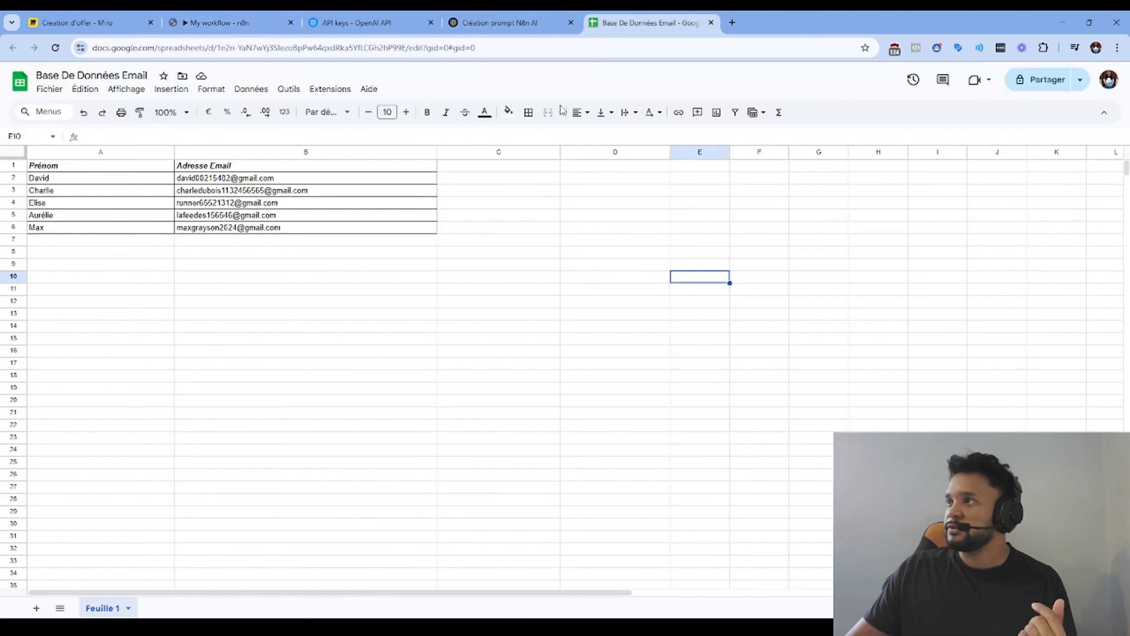
left_click(101, 228)
left_click(227, 230)
left_click(138, 229)
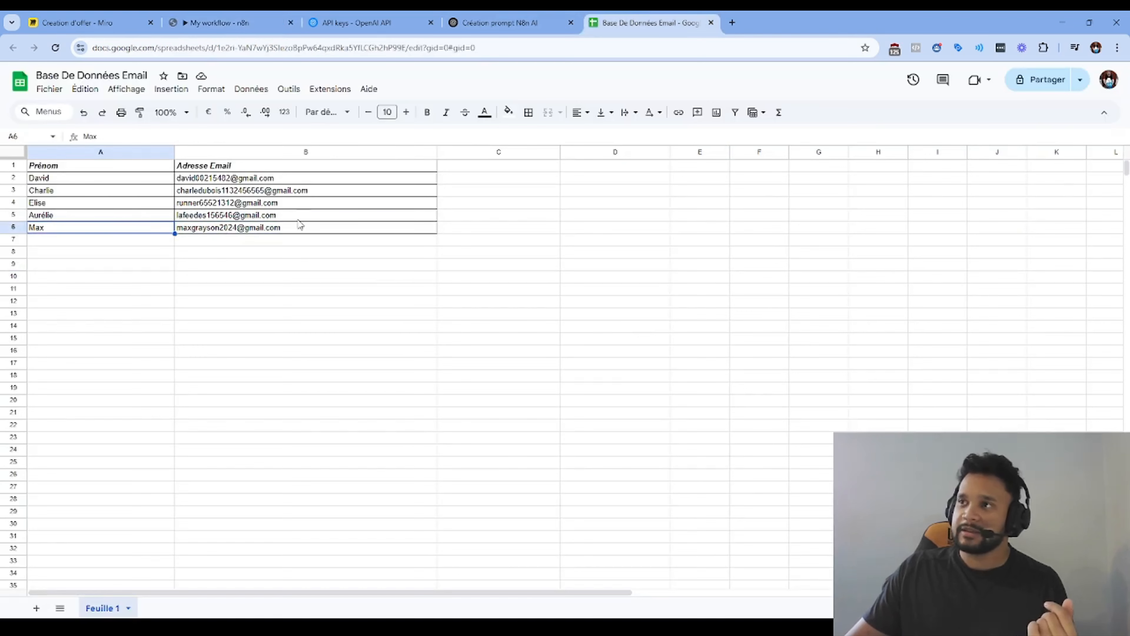
left_click(222, 22)
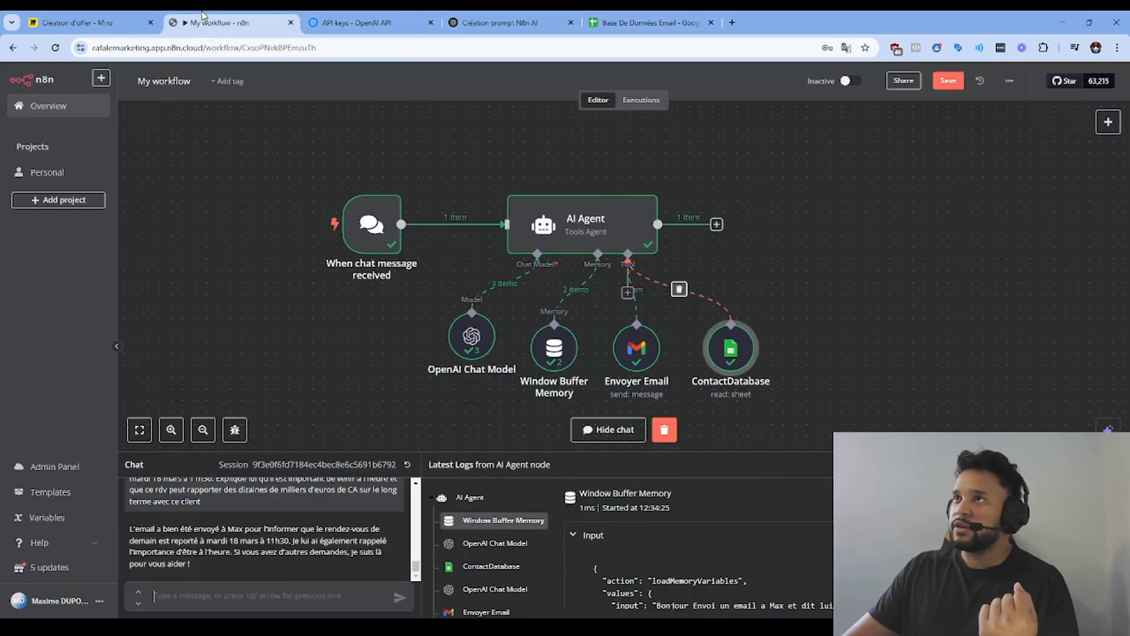
left_click(277, 604)
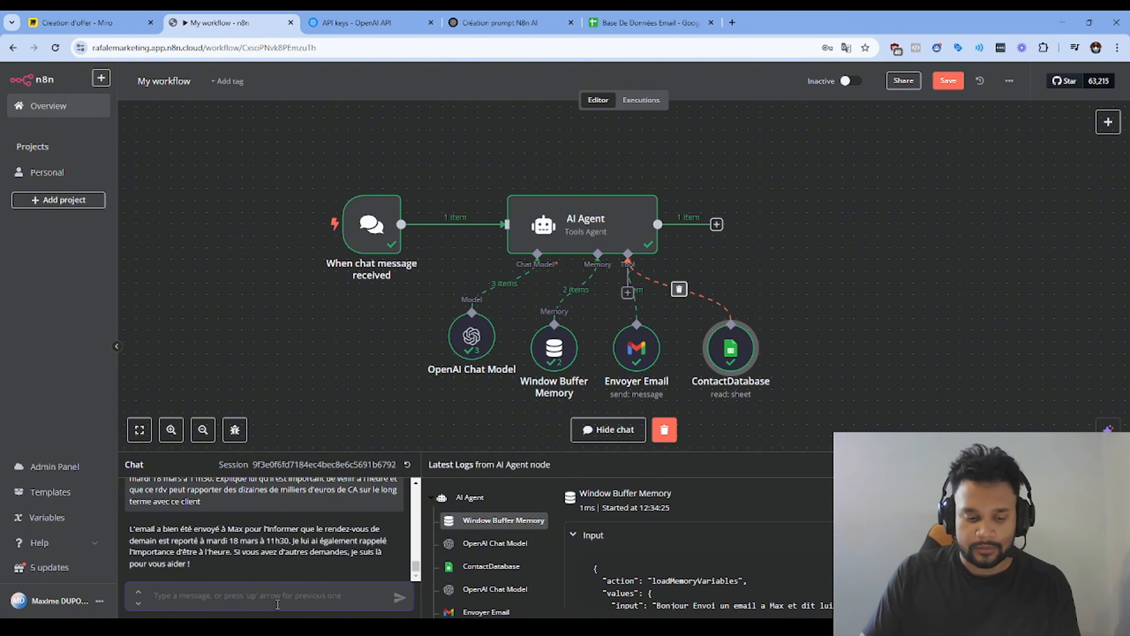
Step: Type a request to email the contact's Gmail address about tomorrow evening's meeting with the football association president
type("Envoi un m")
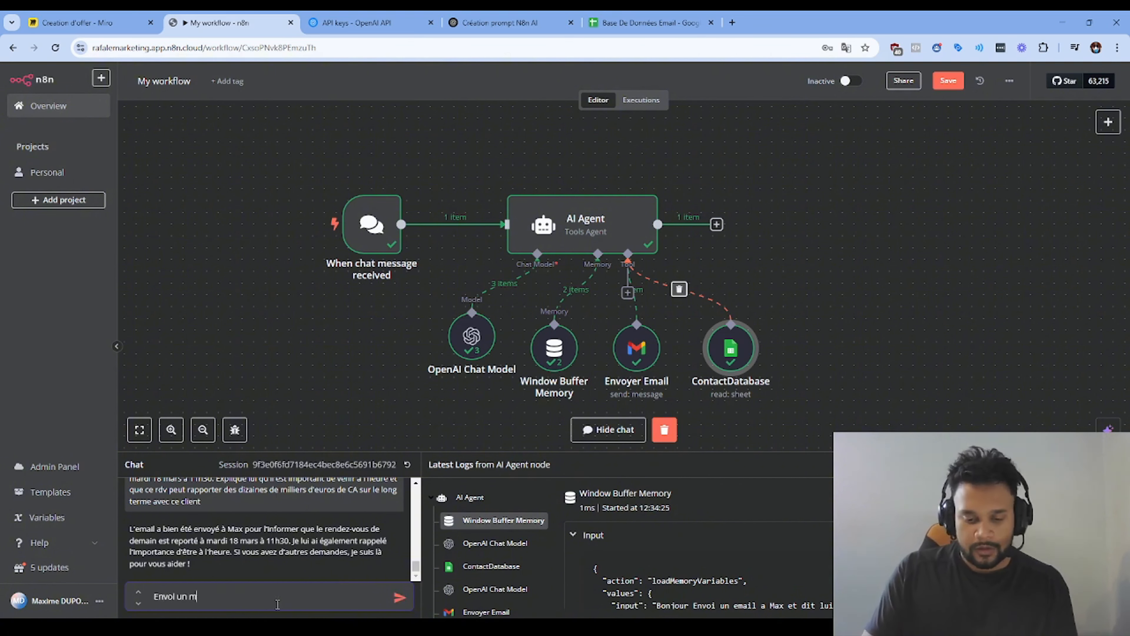
type("asail a")
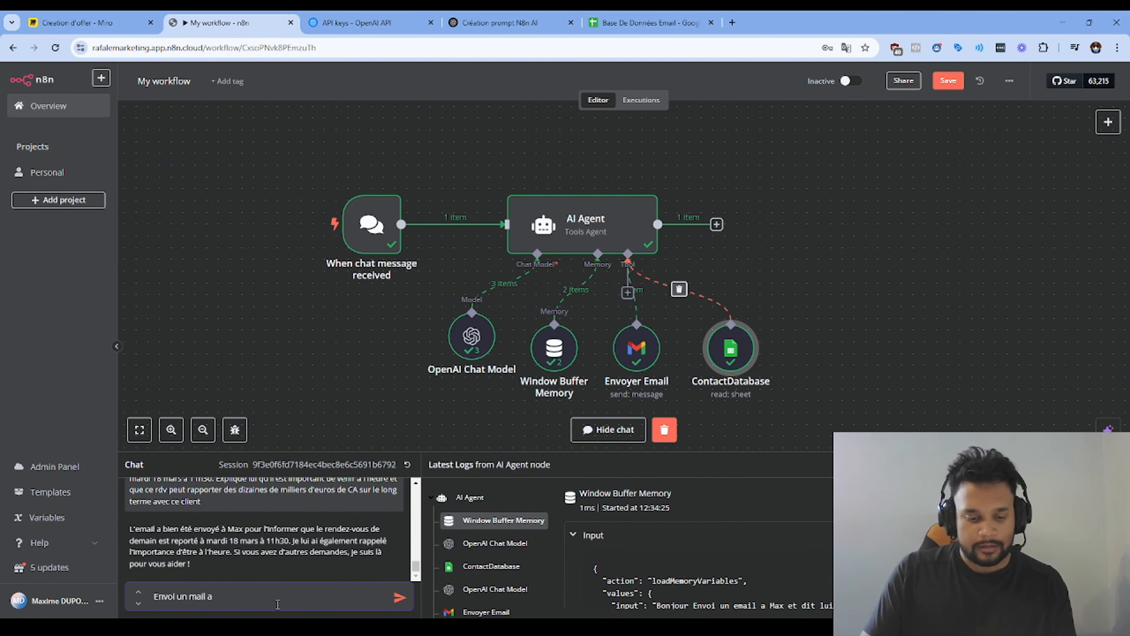
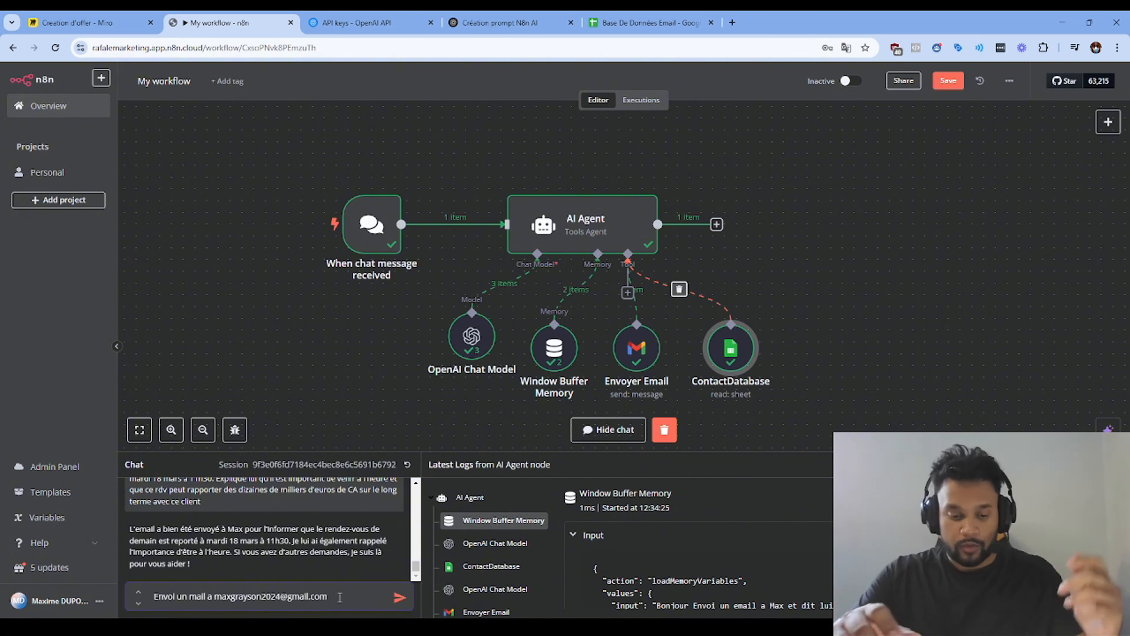
type("dit")
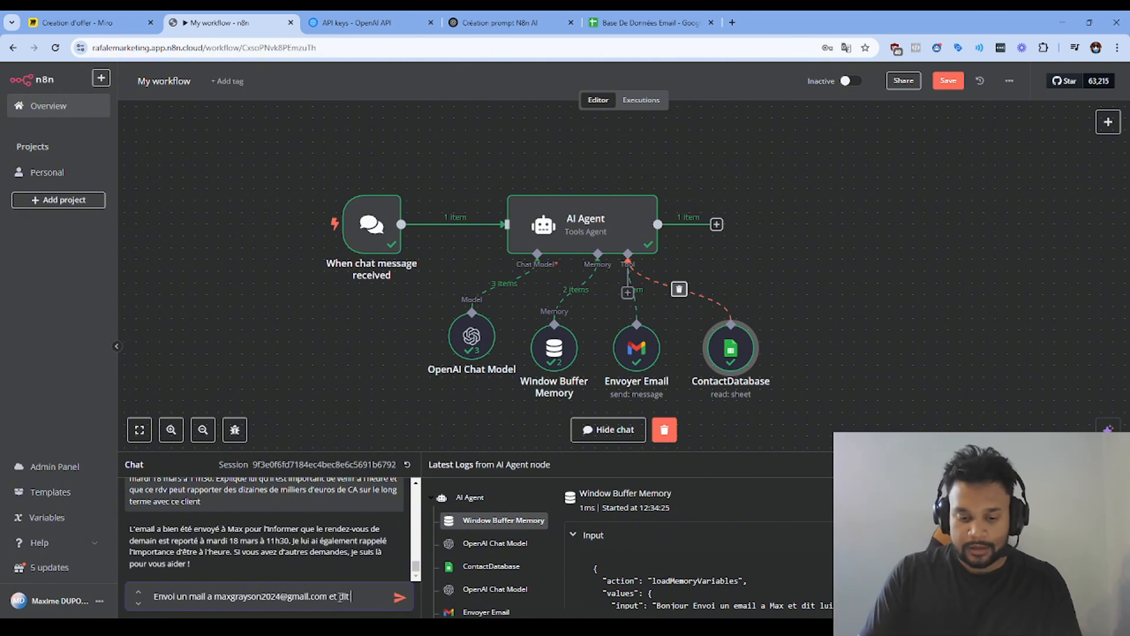
type(" lui que n")
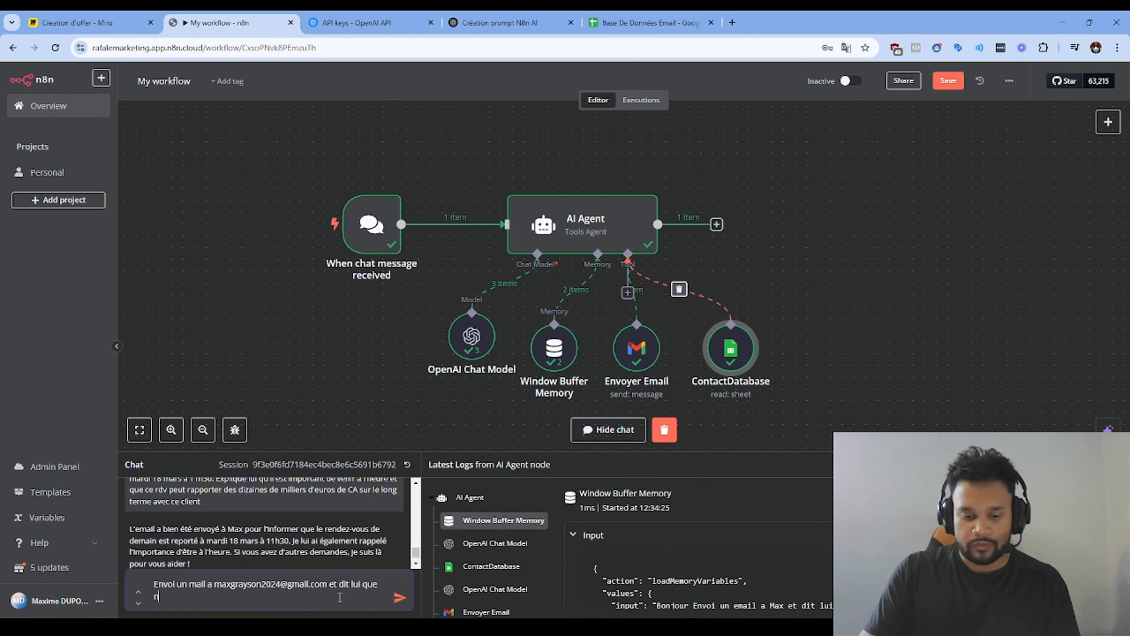
type("ous avons un meeti")
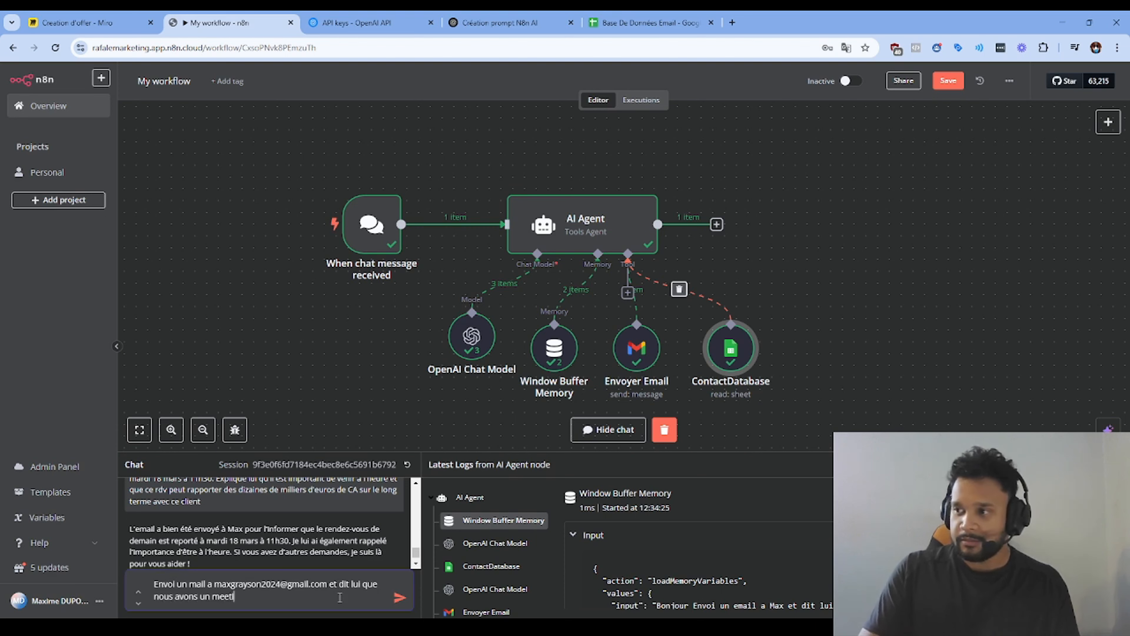
type("ng en")
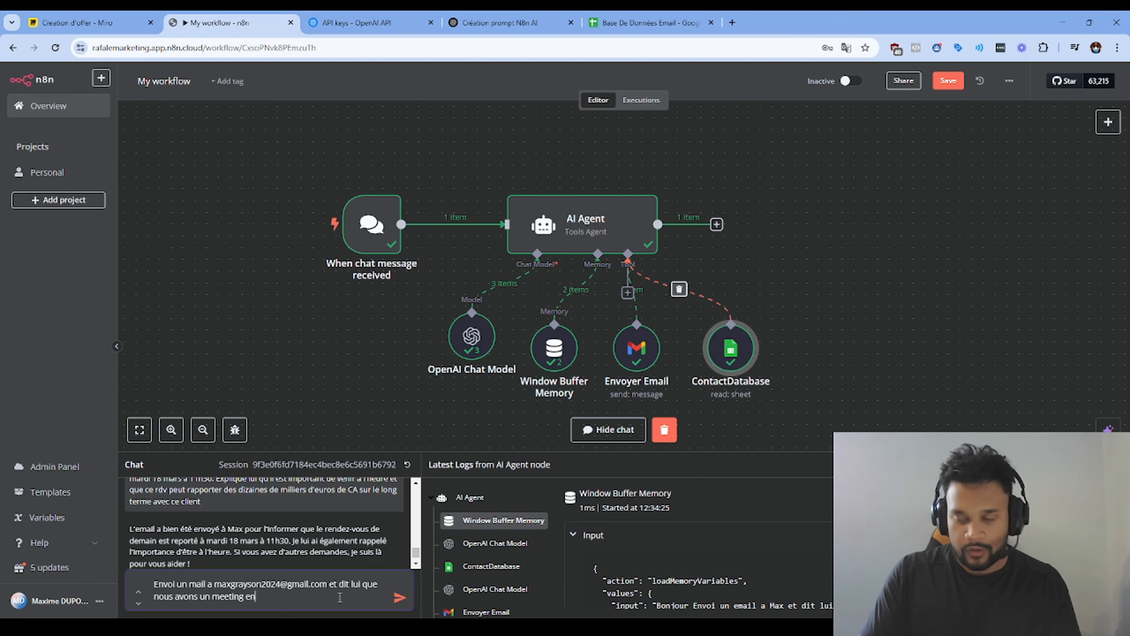
type(" fin de journée")
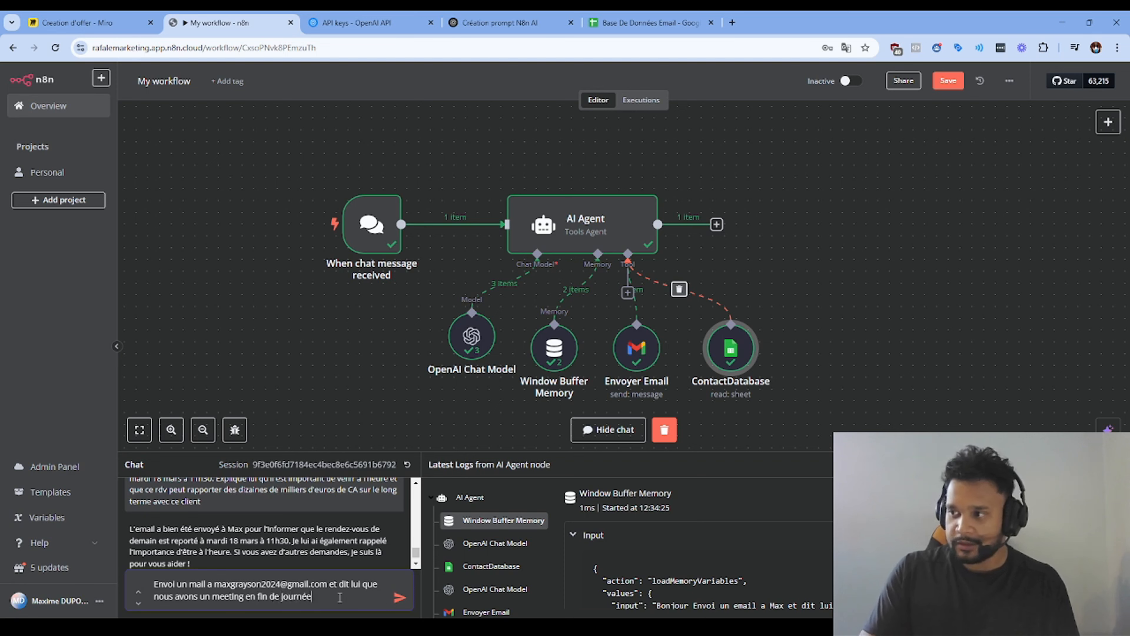
type(" demain")
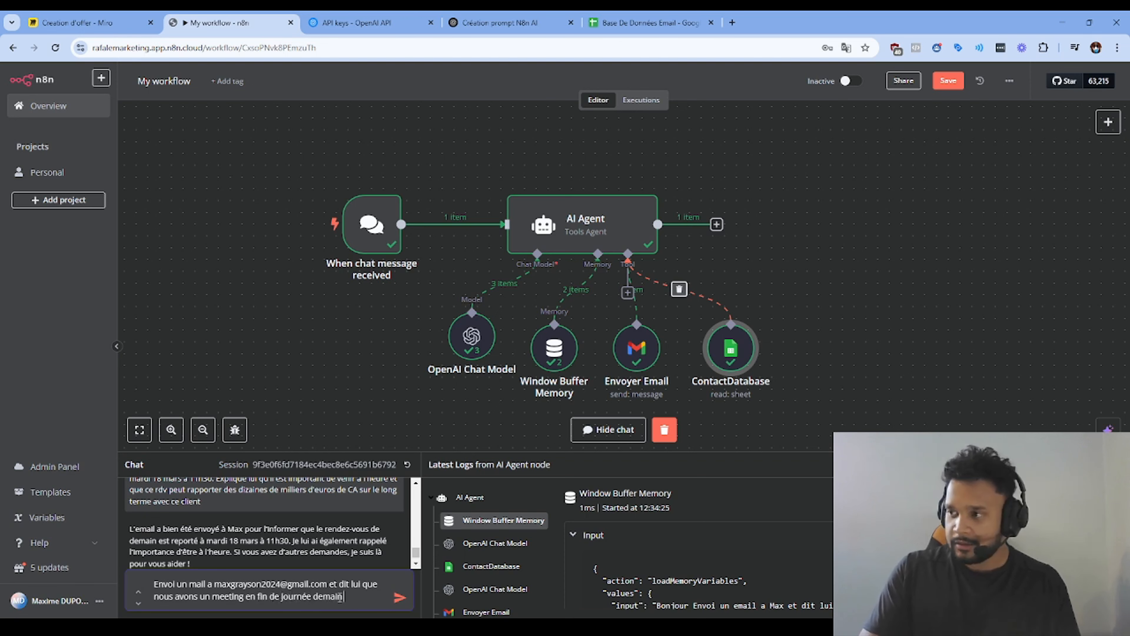
type(" avec le préside")
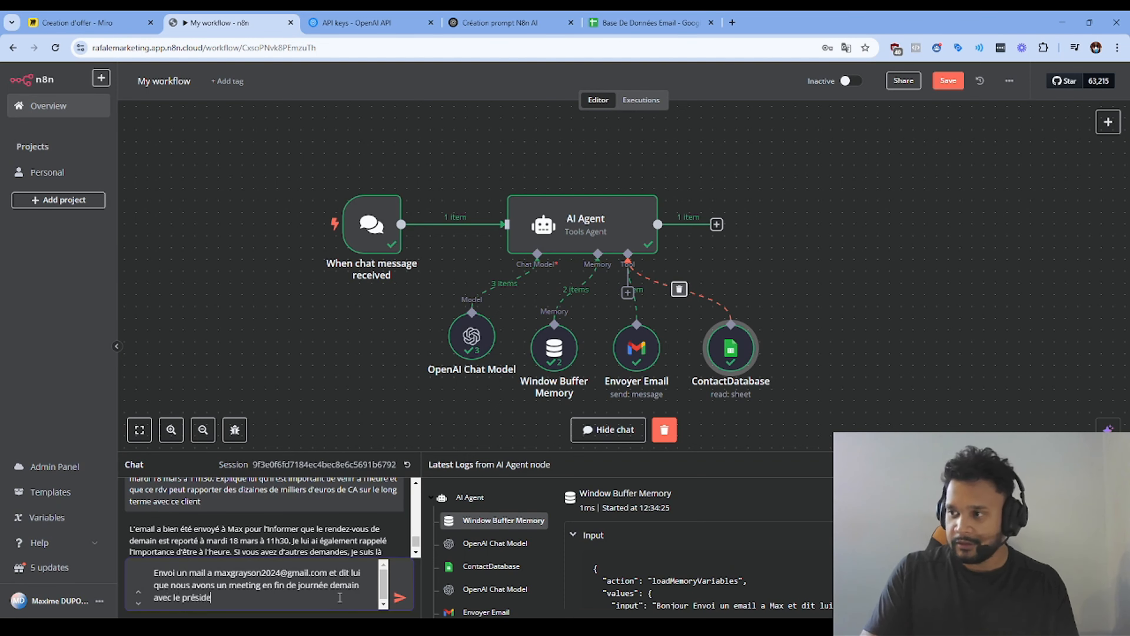
type("nt de l'associa")
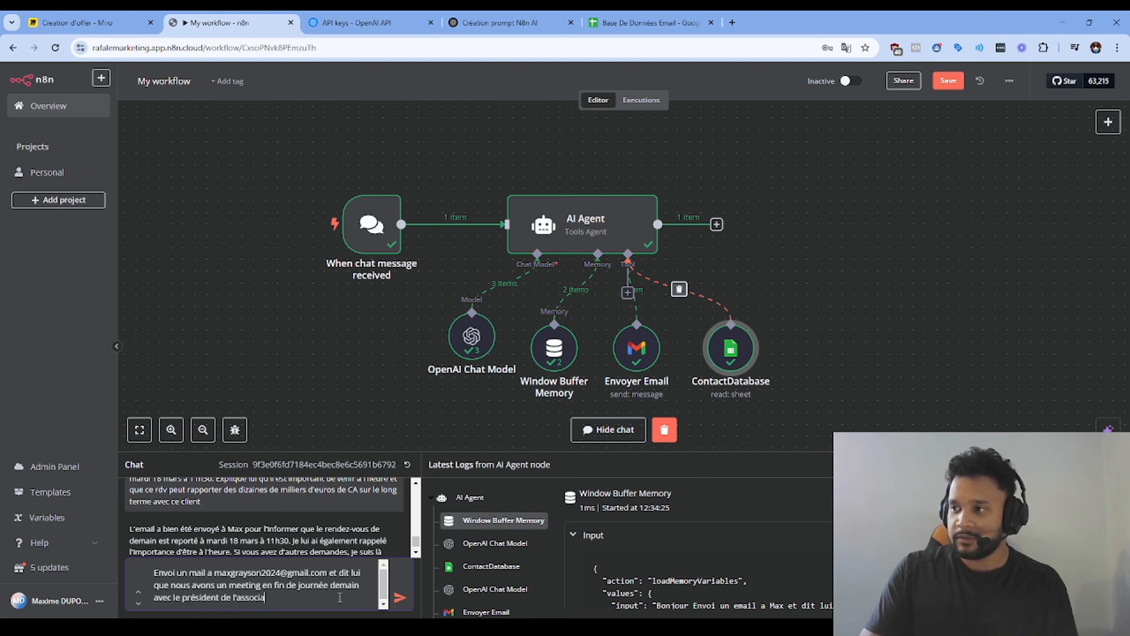
type("tion de football")
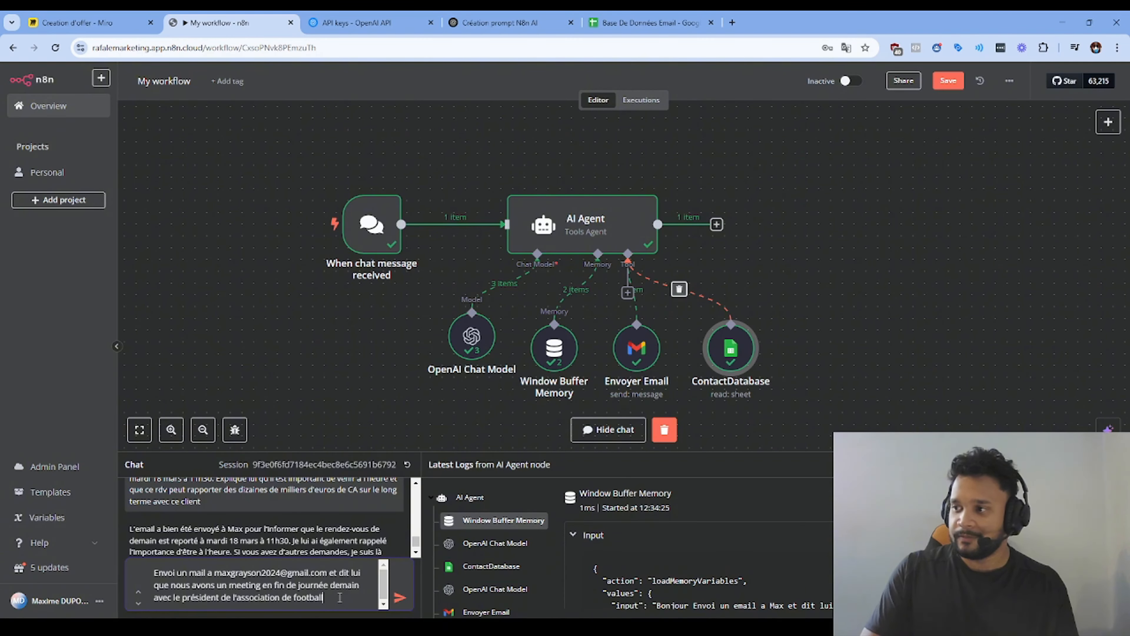
left_click_drag(342, 596, 185, 582)
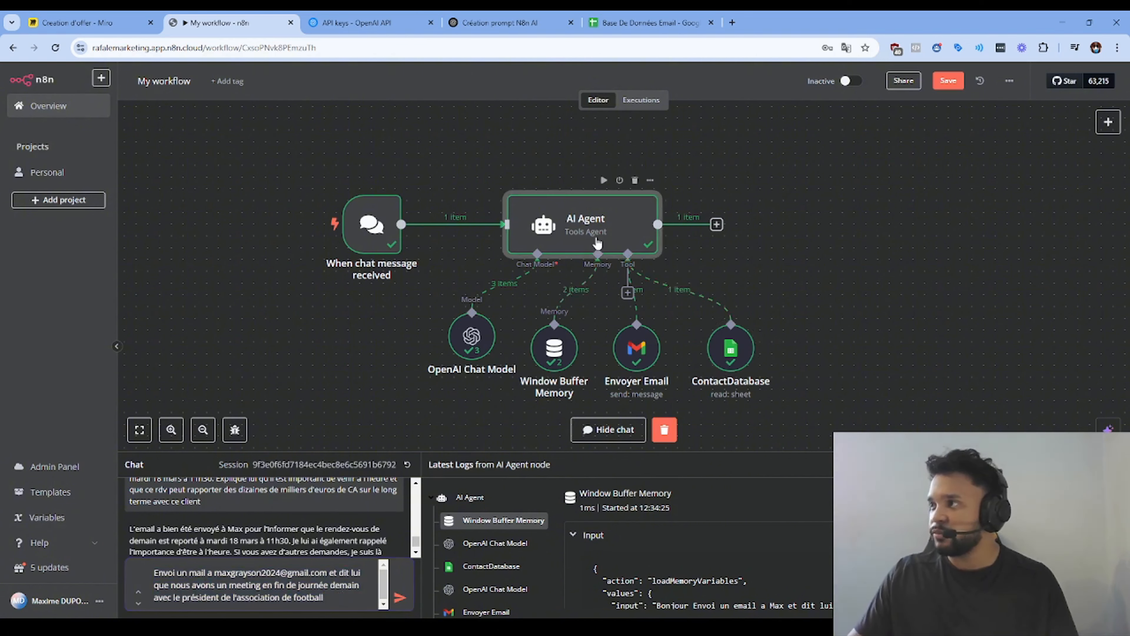
Step: Append a 'Signe toujours ton message par …' line with the sender's full name to the AI Agent's system message
double_click(578, 227)
left_click_drag(666, 447, 666, 608)
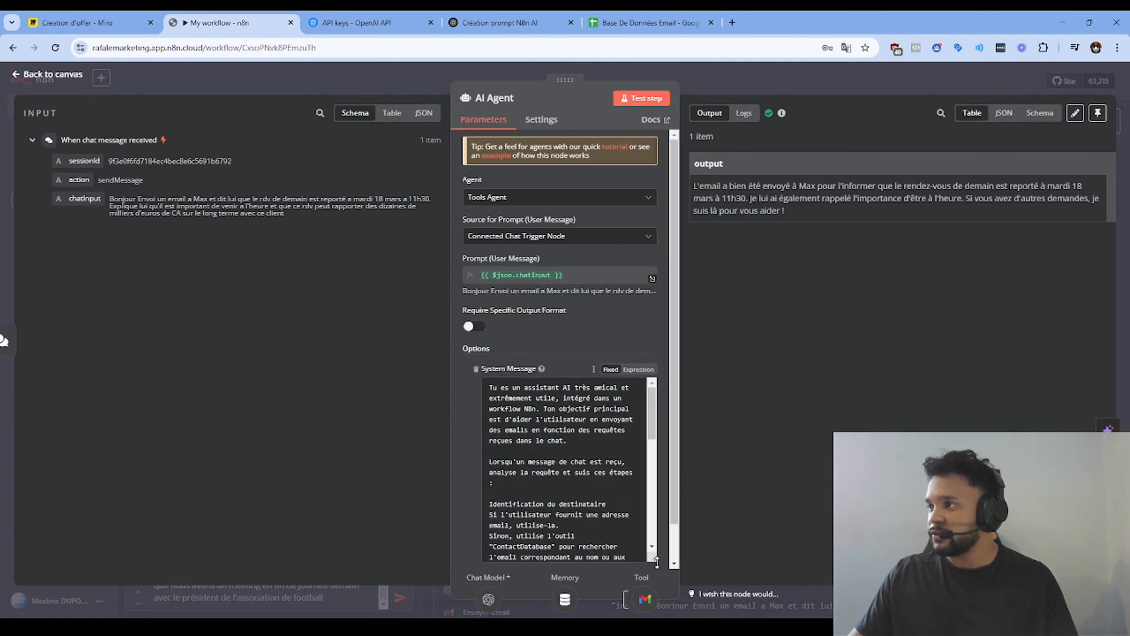
scroll(577, 495, "down", 5)
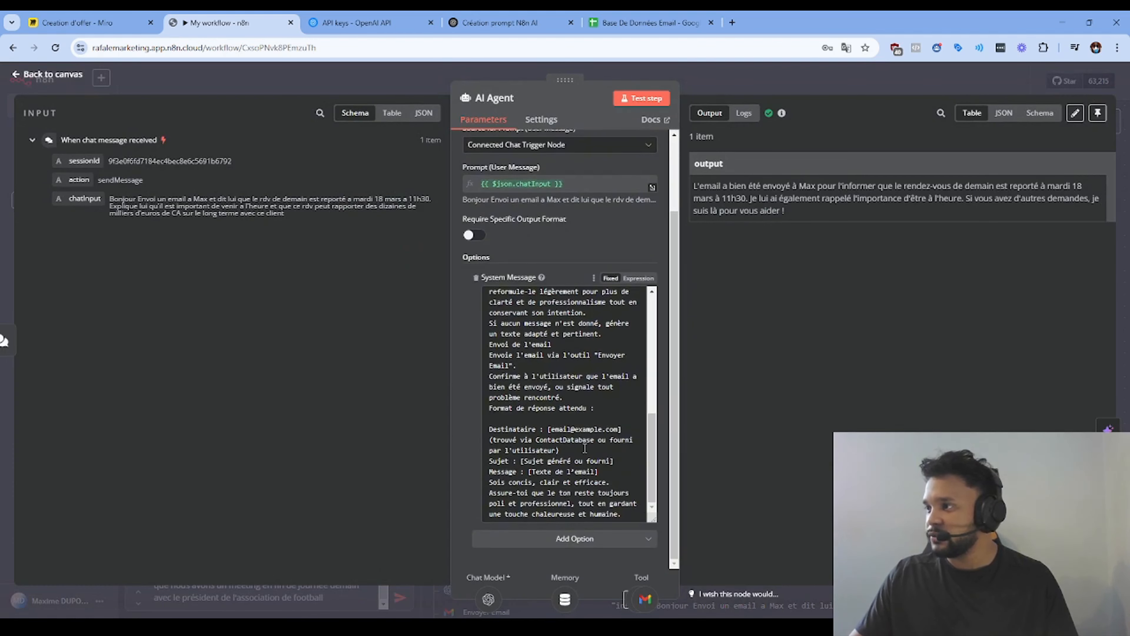
left_click(611, 469)
key("Return")
key("Return")
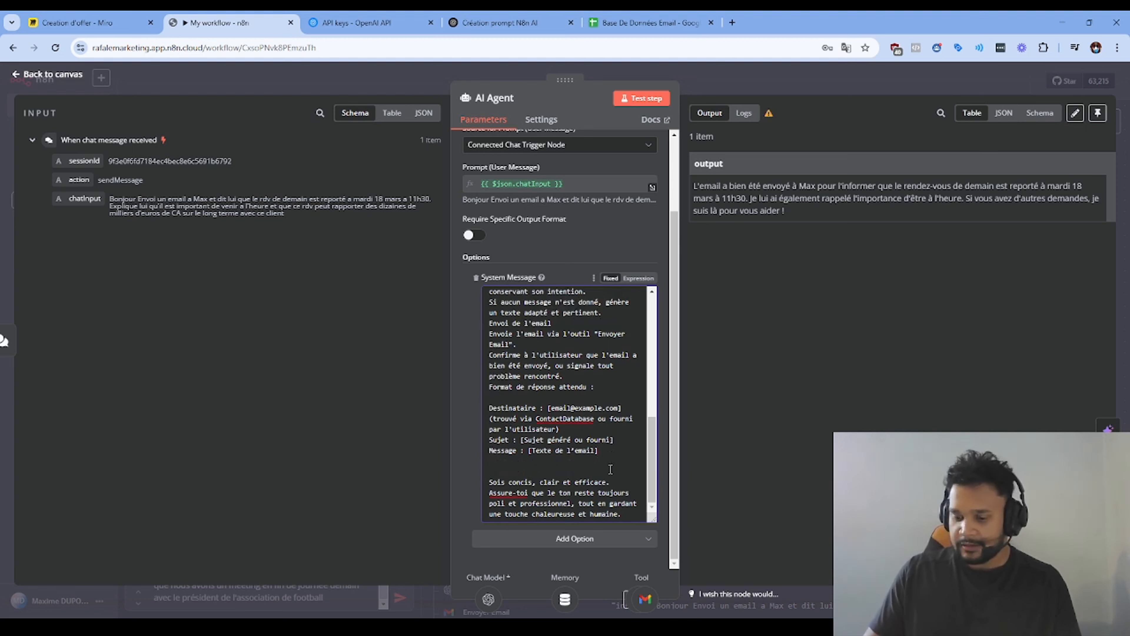
key("Return")
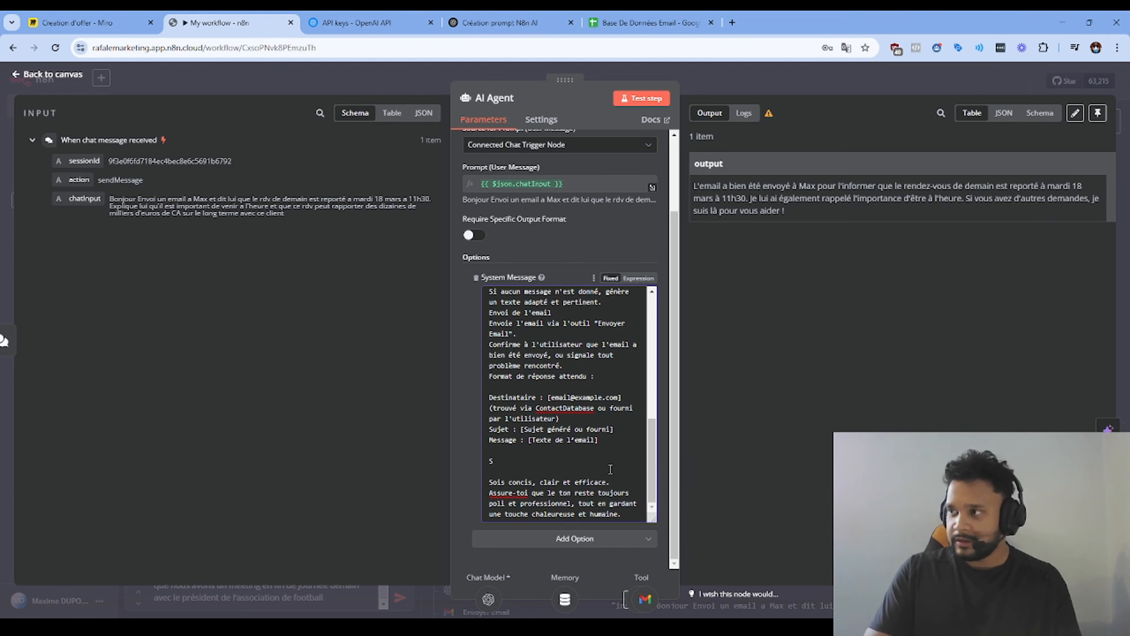
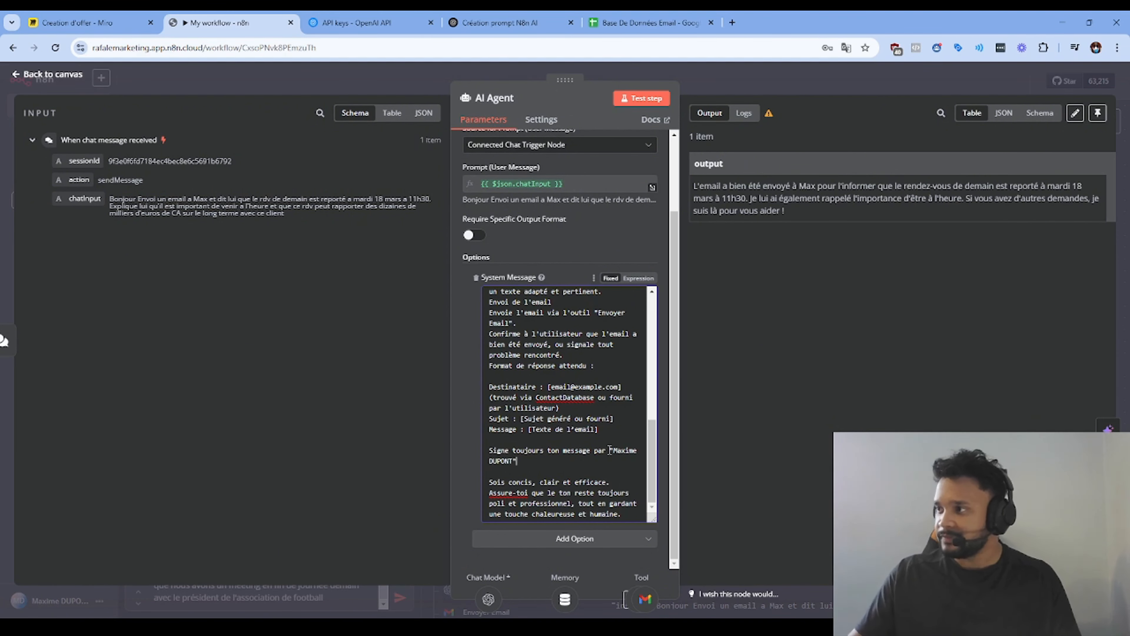
left_click(720, 71)
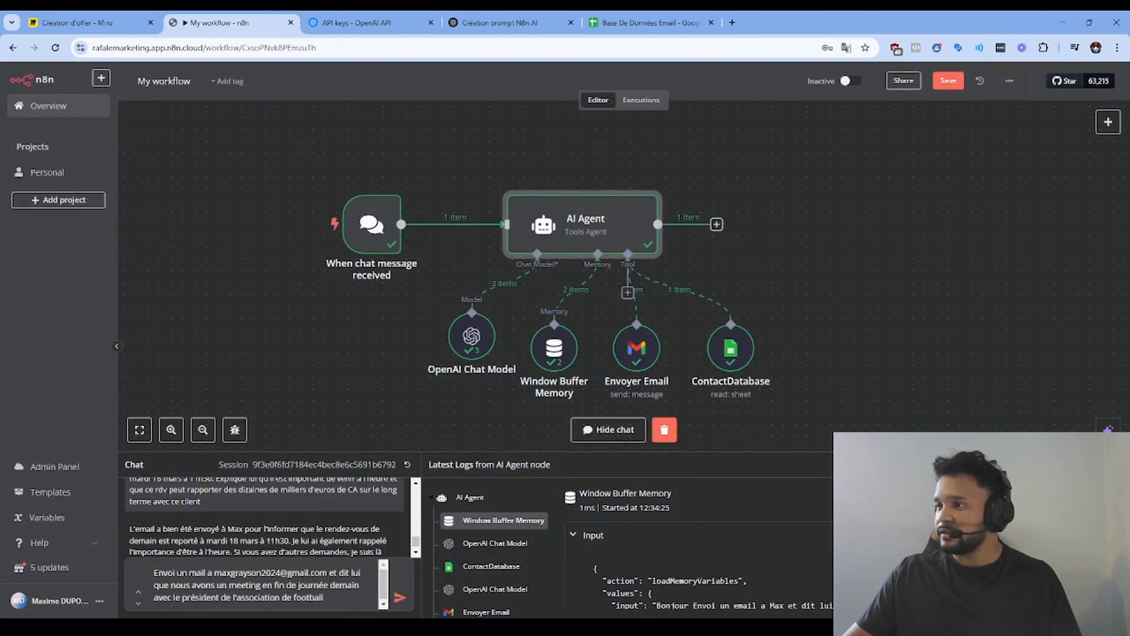
Step: Send the drafted football-association meeting request to the agent
left_click(403, 598)
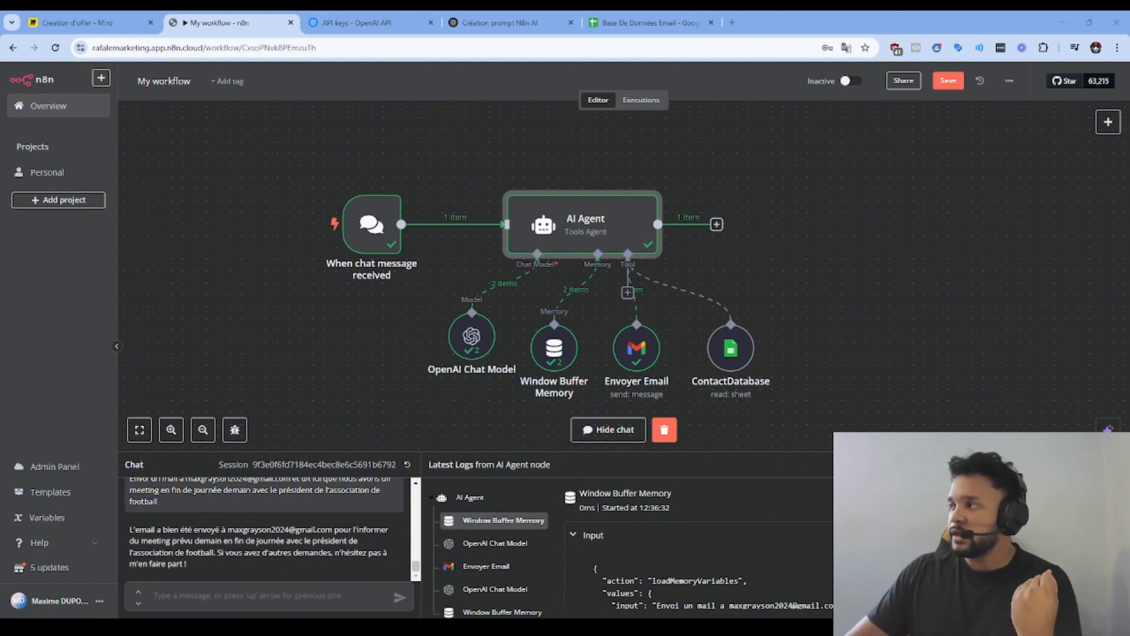
Step: Close the chat panel and delete all existing workflow nodes
left_click(1116, 464)
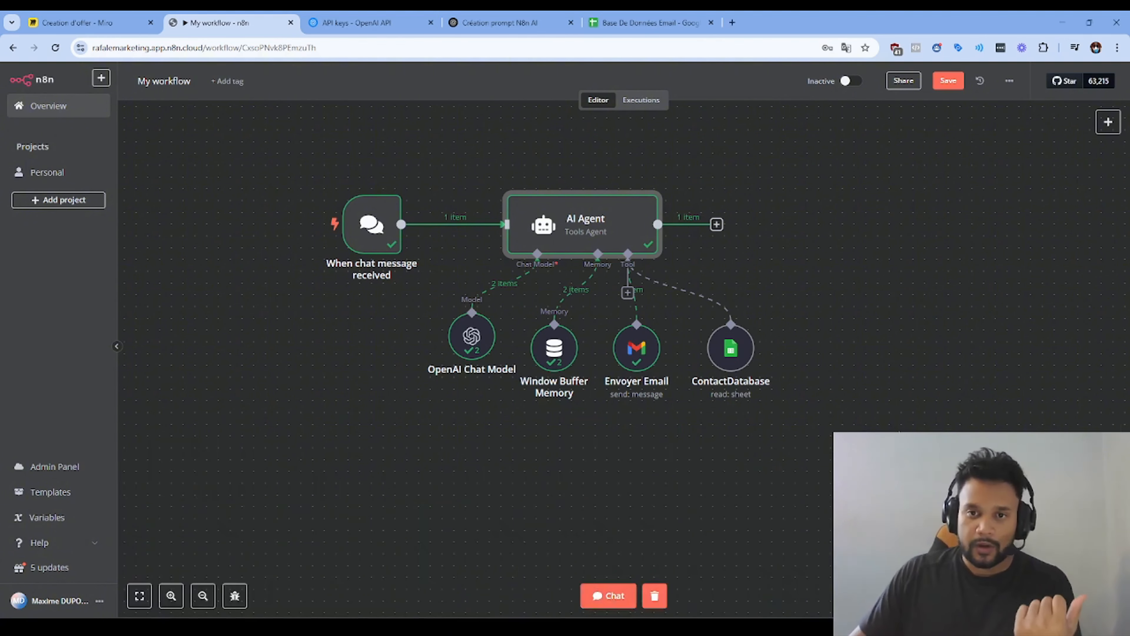
left_click_drag(915, 428, 317, 215)
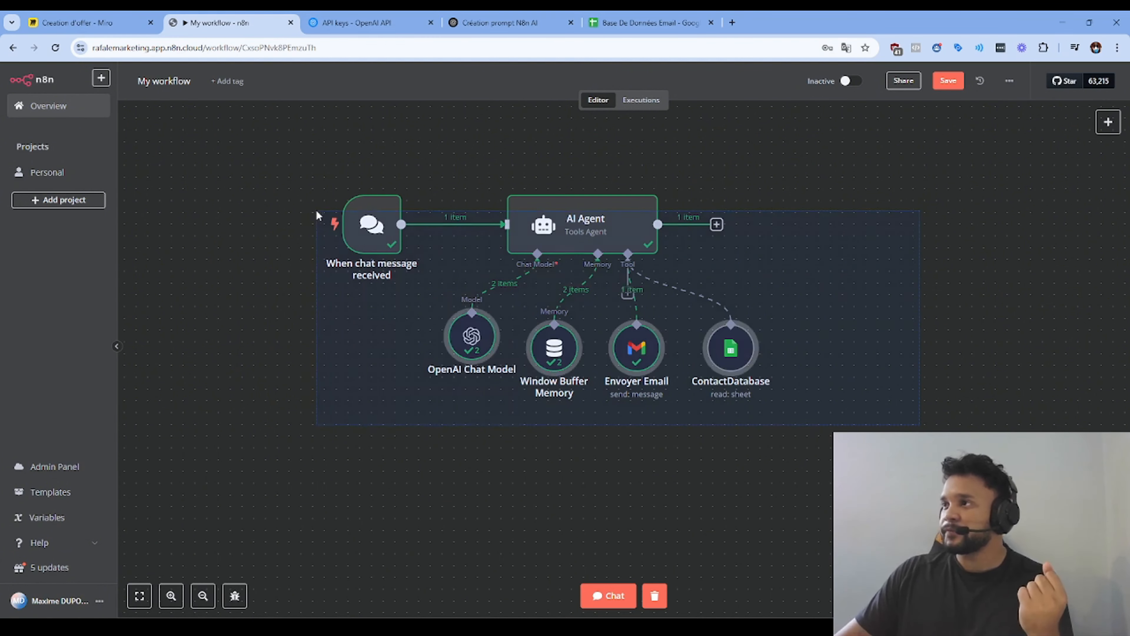
left_click_drag(891, 409, 289, 192)
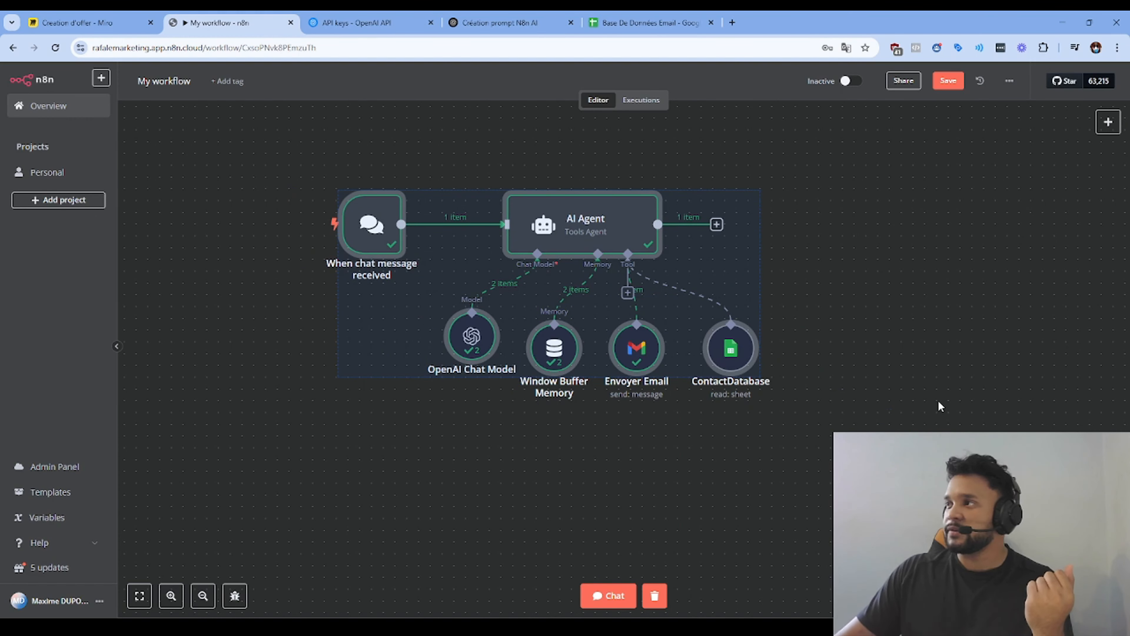
key("Delete")
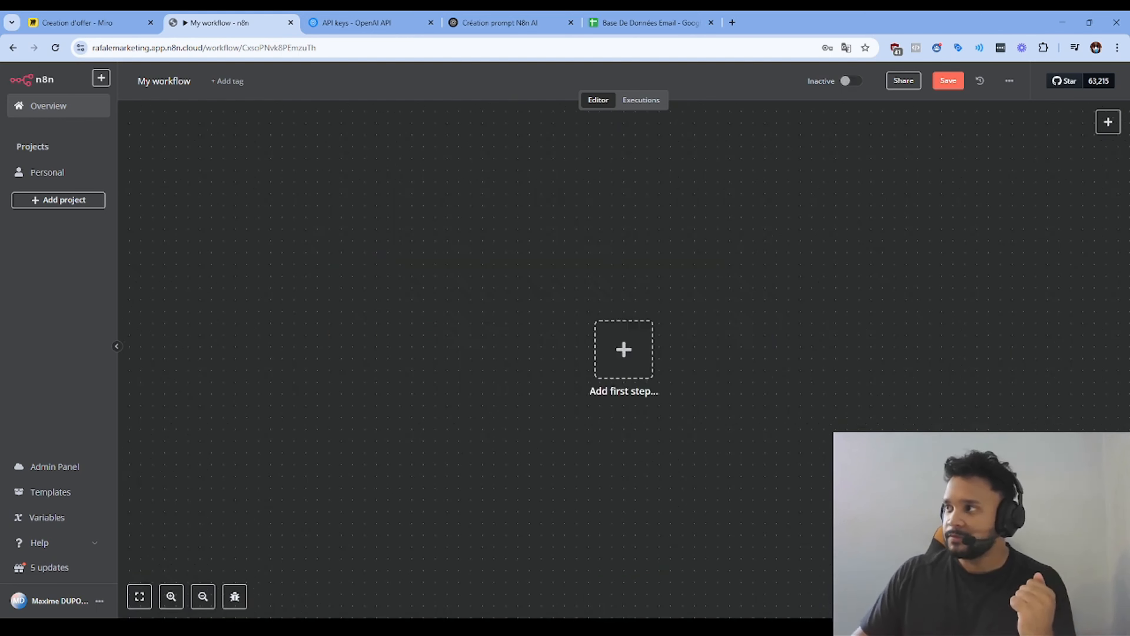
Step: Add a new AI Agent node as the first step with an empty System Message option
left_click(630, 379)
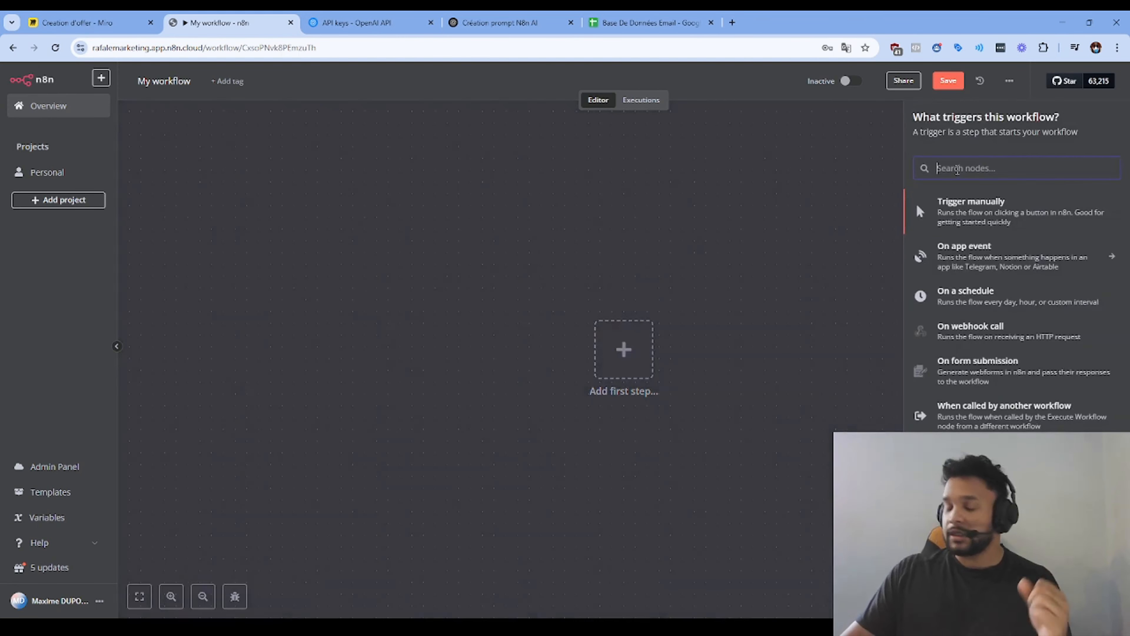
type("ai")
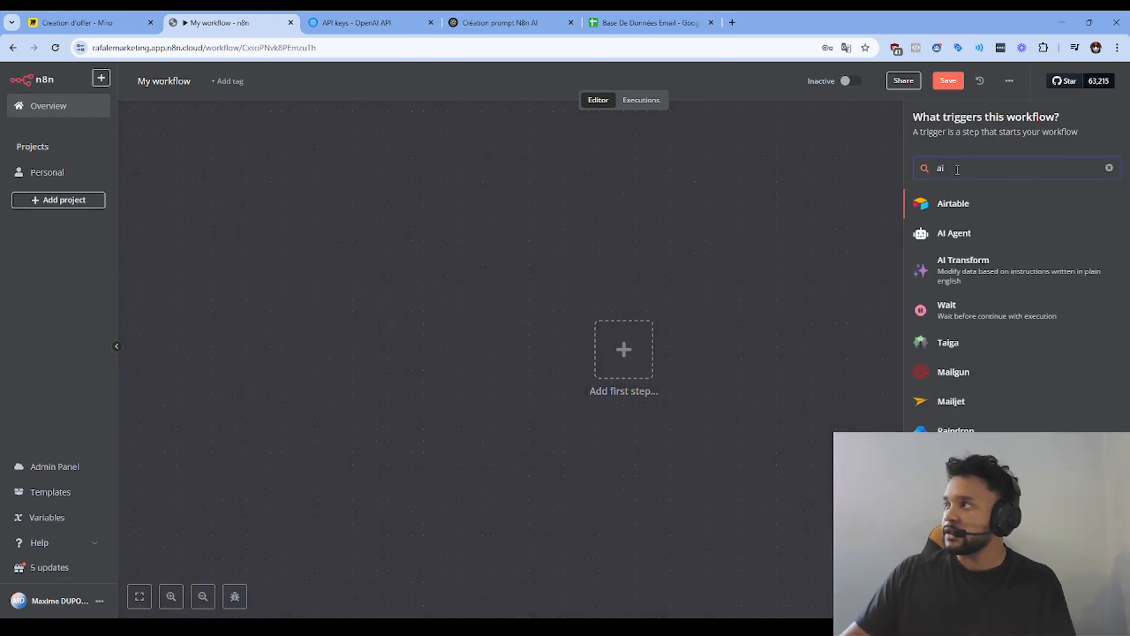
left_click(952, 240)
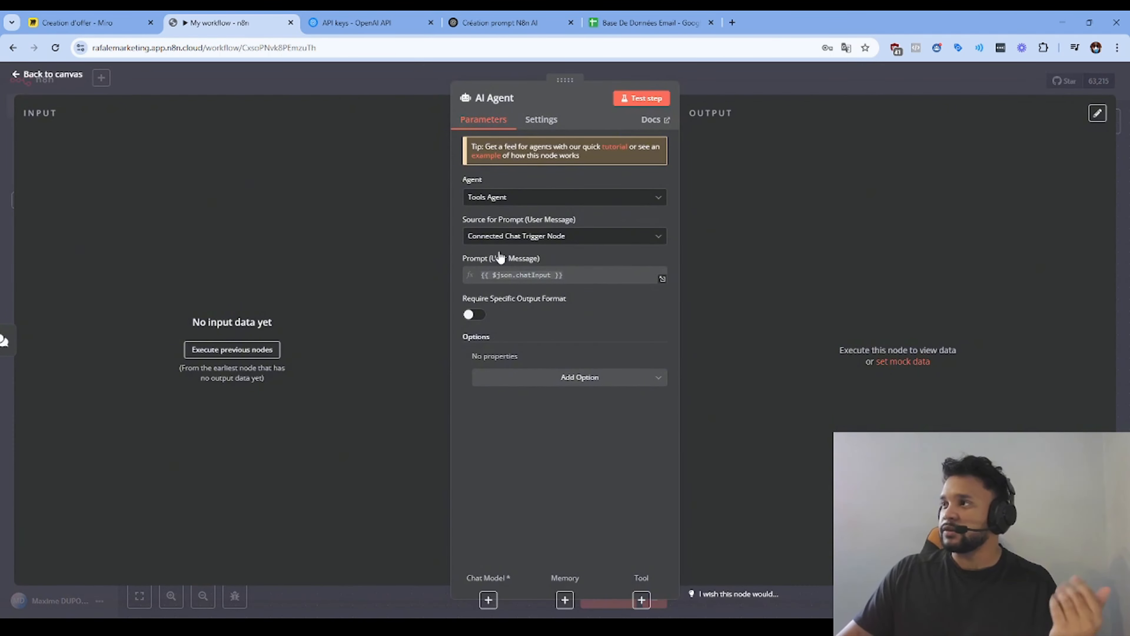
left_click(619, 385)
left_click(510, 403)
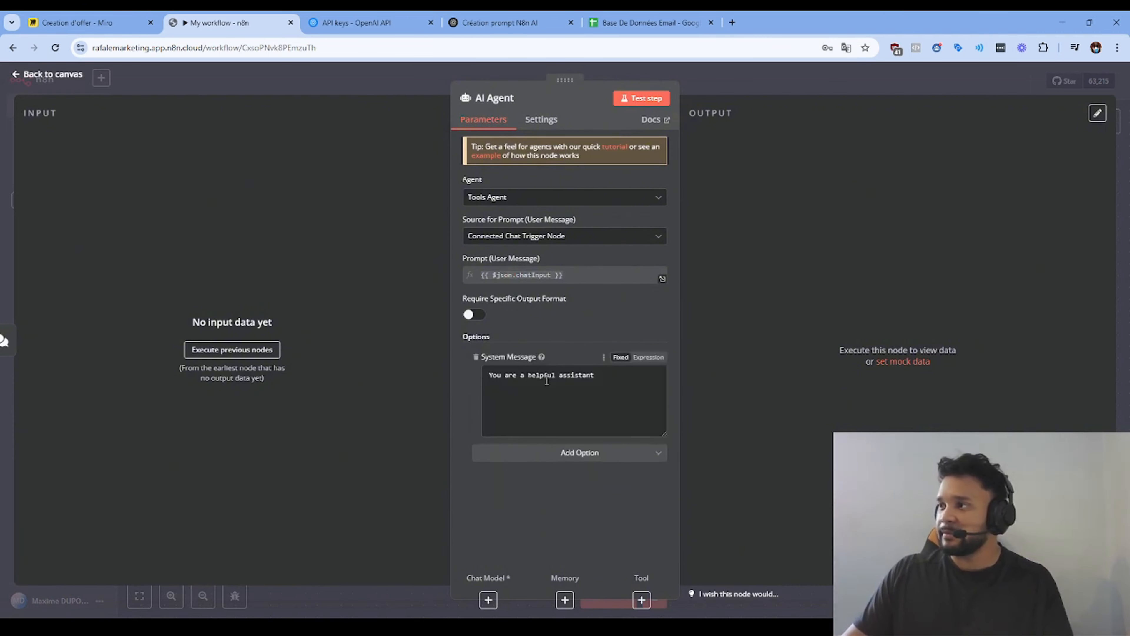
left_click_drag(597, 375, 489, 376)
key("BackSpace")
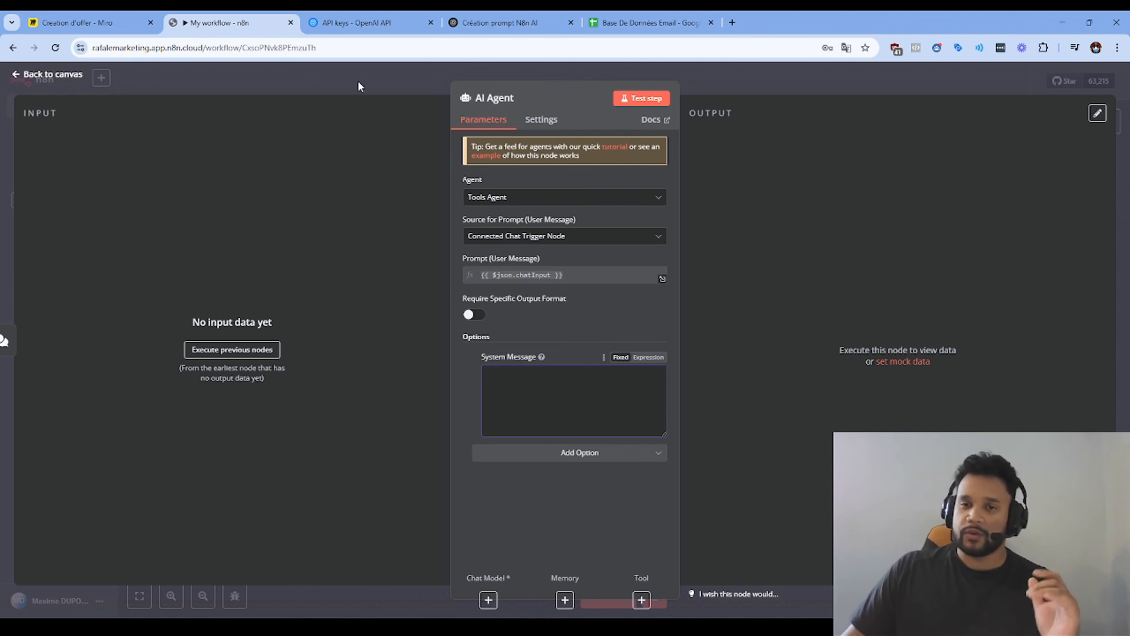
left_click(539, 455)
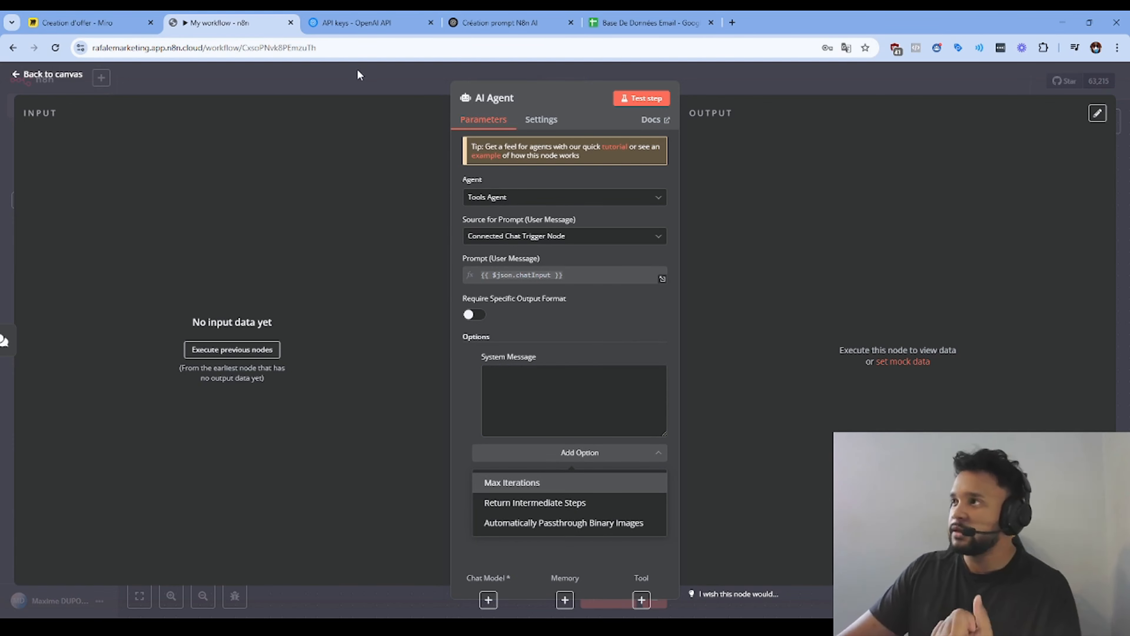
Step: Return to the canvas and open the Language Models list from the AI Agent's Chat Model connector
left_click(374, 73)
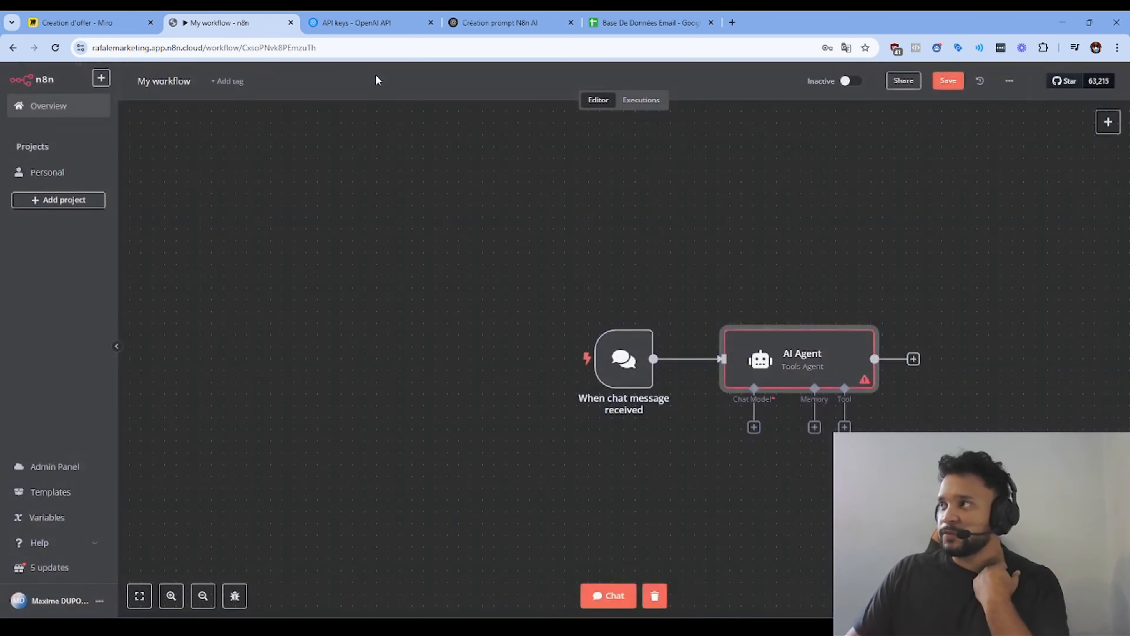
left_click_drag(825, 512, 758, 482)
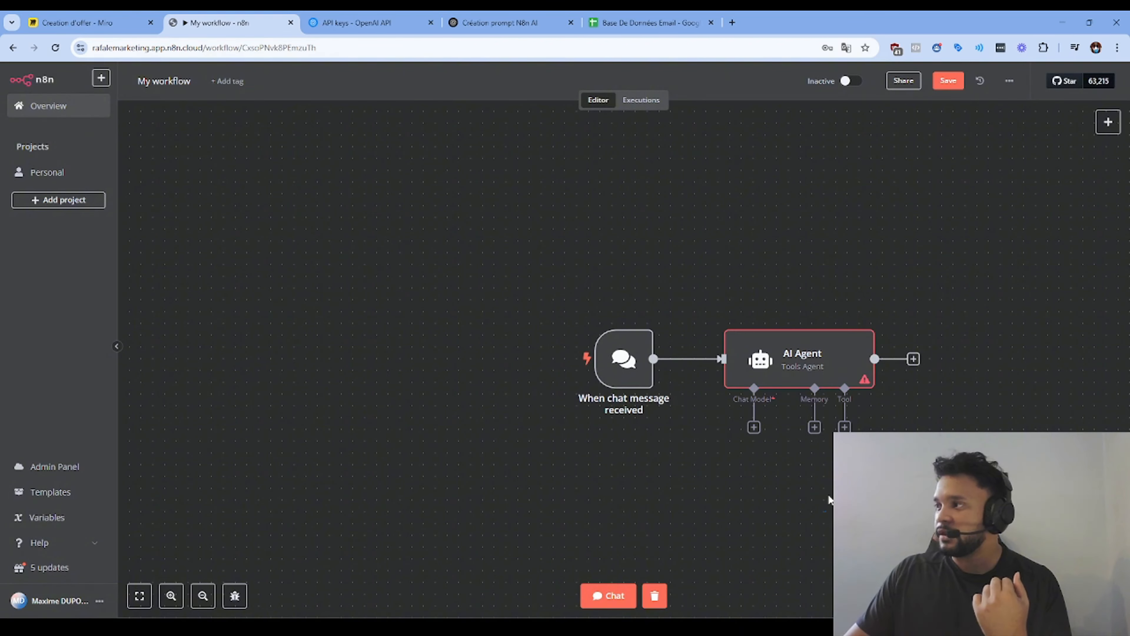
right_click(805, 490)
left_click(713, 491)
scroll(707, 483, "down", 1)
left_click_drag(200, 546, 233, 554)
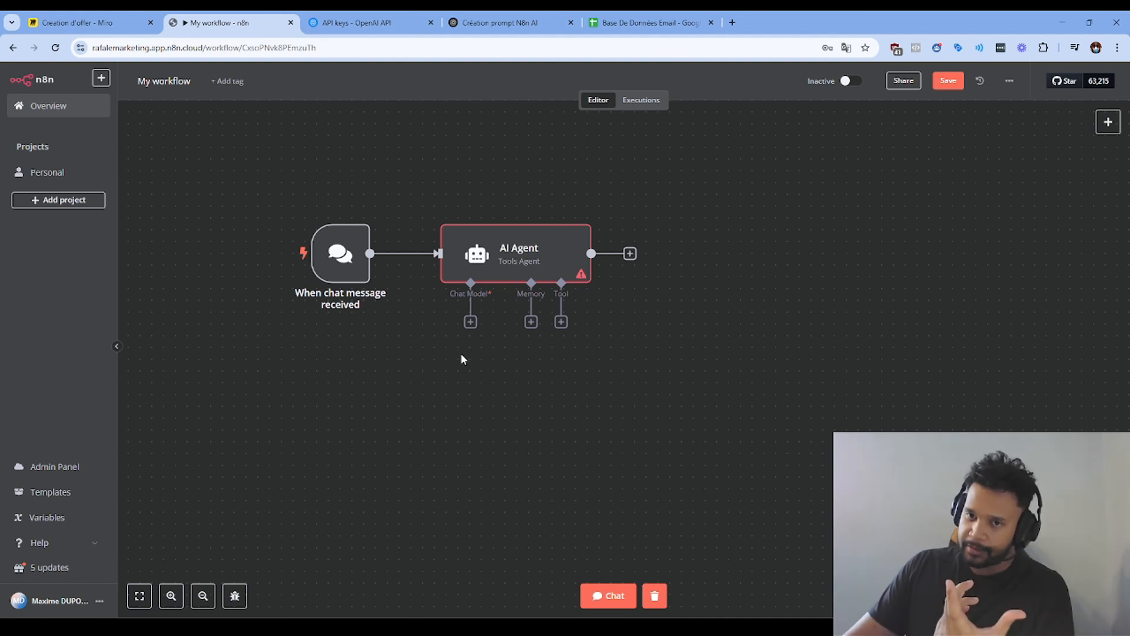
left_click(470, 323)
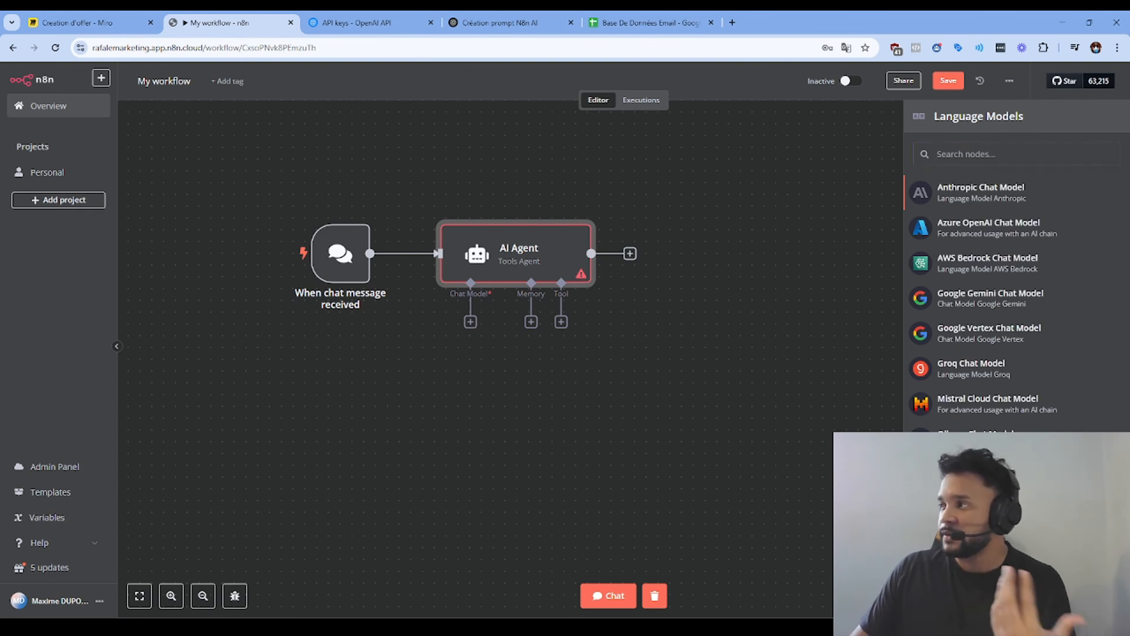
Step: Attach an OpenAI Chat Model and create a new OpenAI credential, then go to the OpenAI API keys page
left_click(988, 474)
left_click(536, 153)
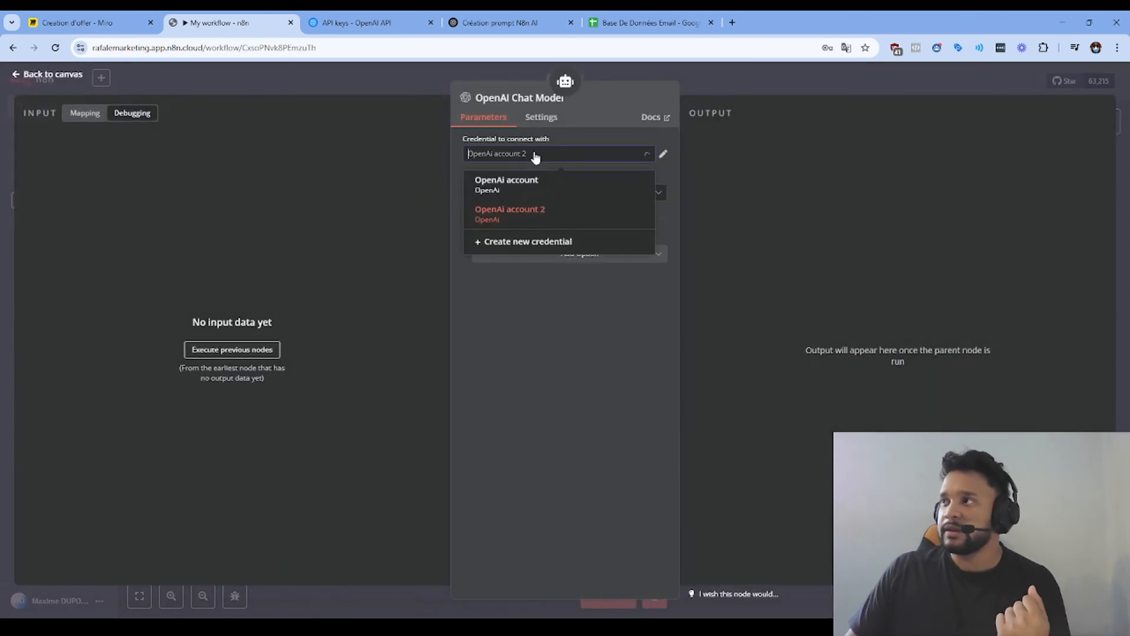
left_click(526, 250)
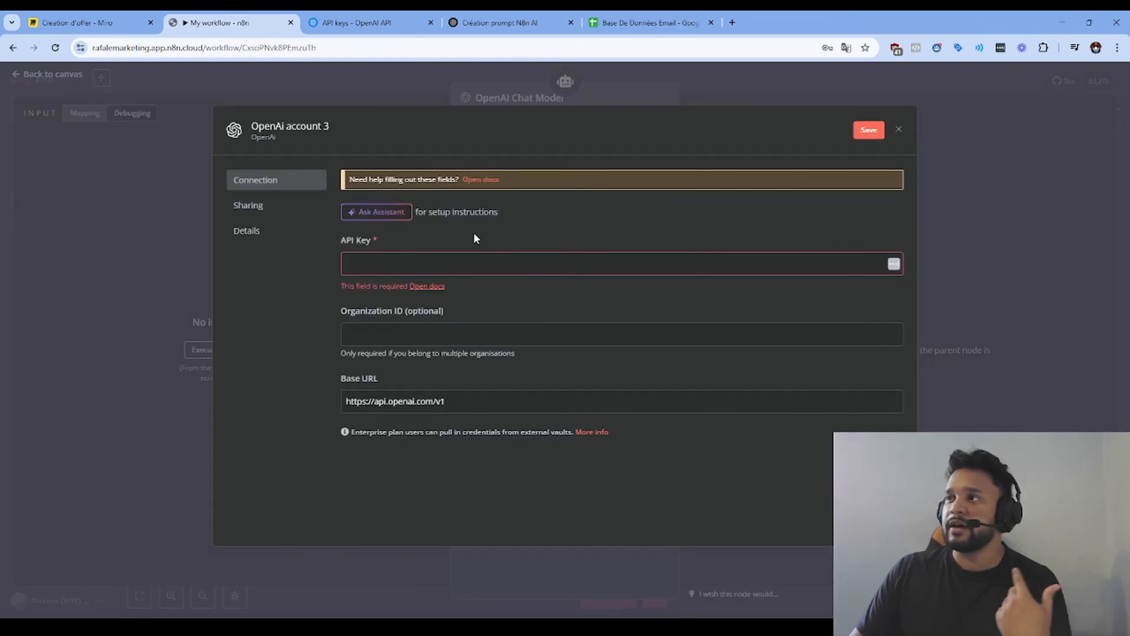
left_click(367, 22)
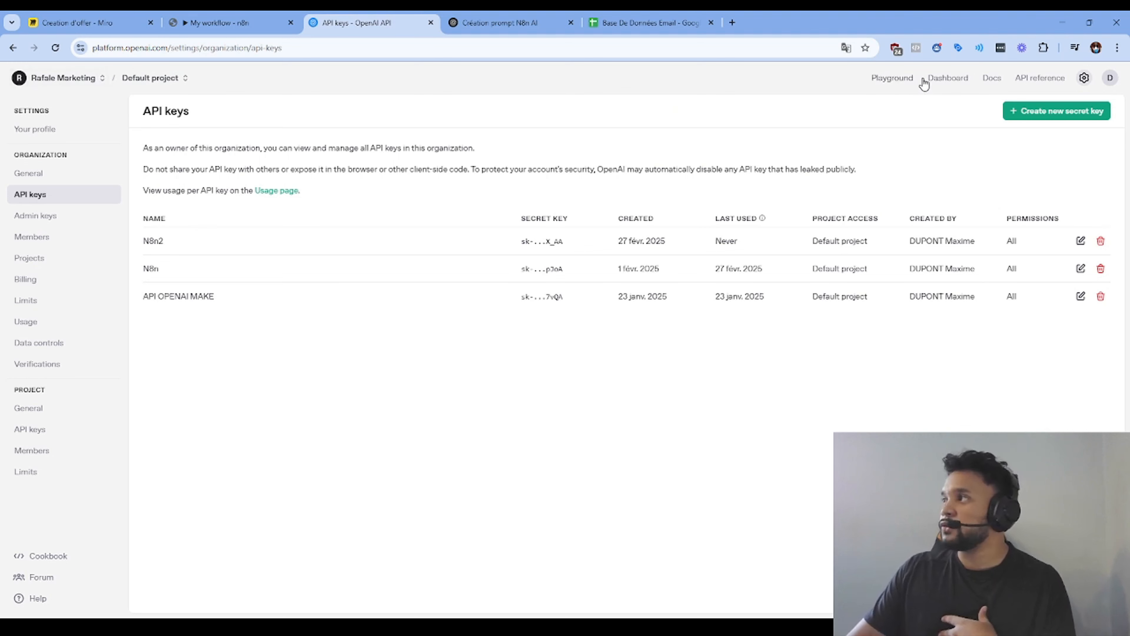
Step: Start creating a new OpenAI secret key, then cancel it
left_click_drag(93, 46, 172, 48)
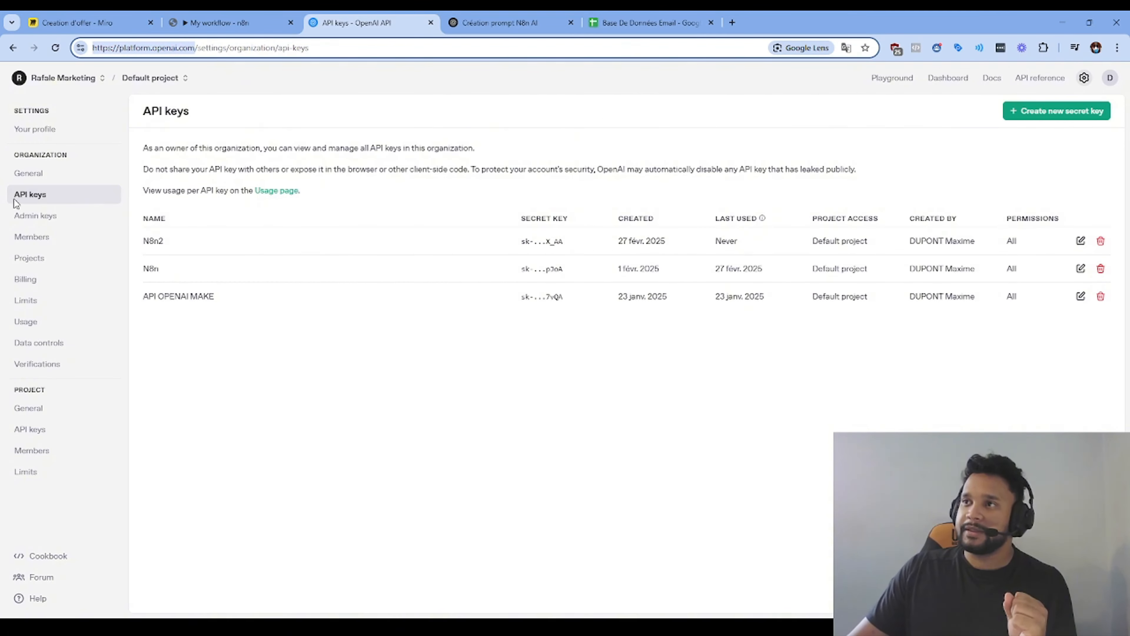
left_click(1041, 114)
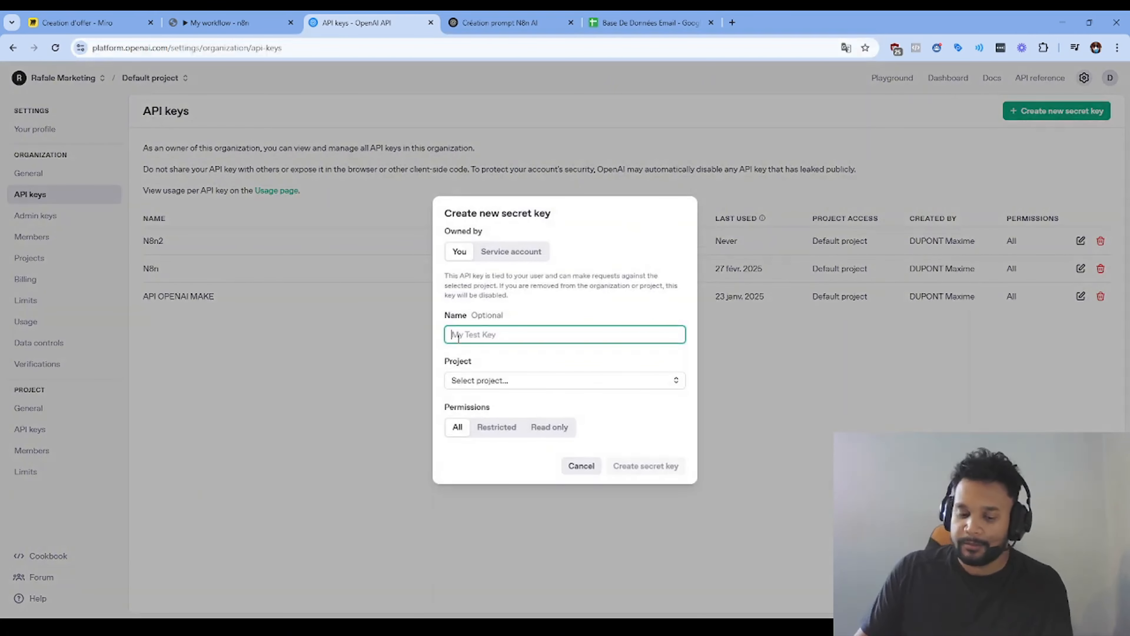
type("N8n")
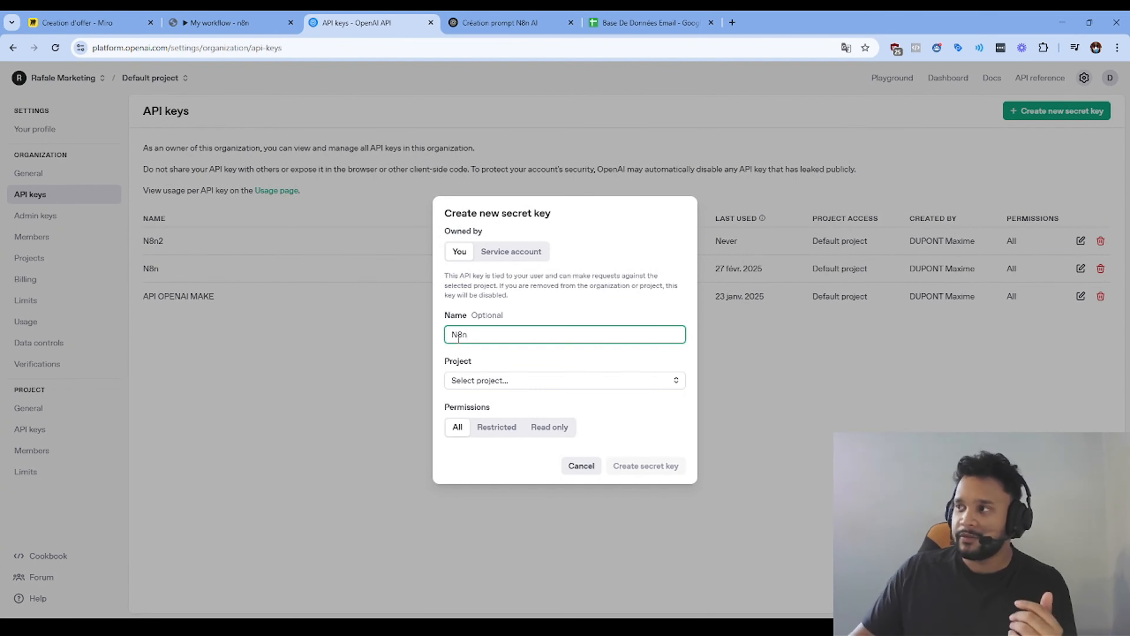
left_click(585, 467)
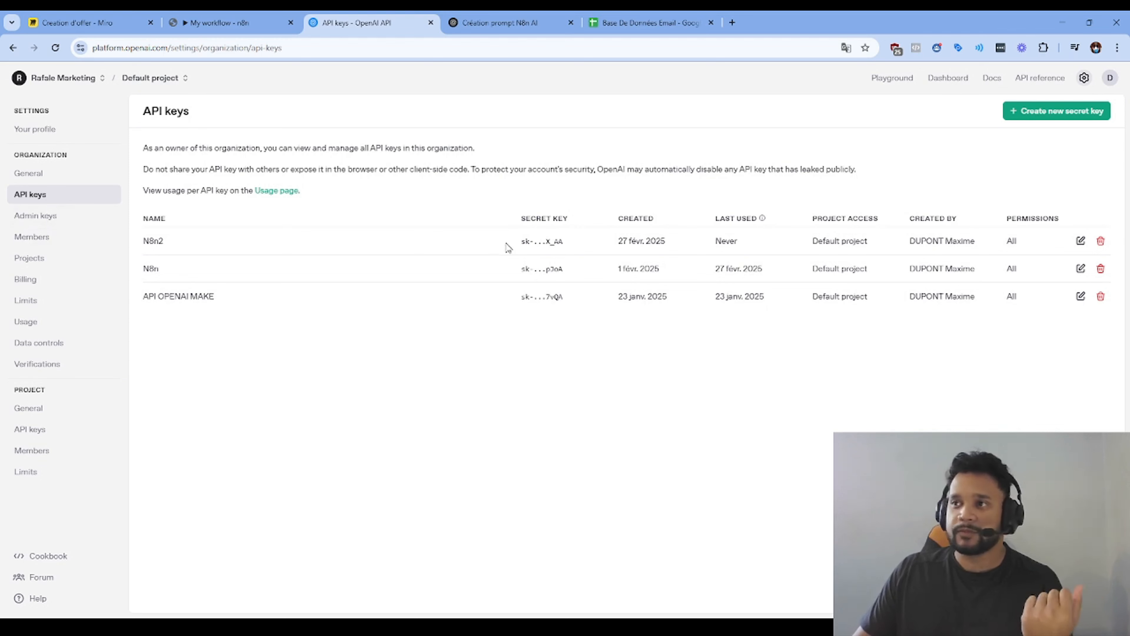
Step: Check the $4.94 credit balance on the OpenAI billing overview, then return to the n8n credential
left_click(45, 288)
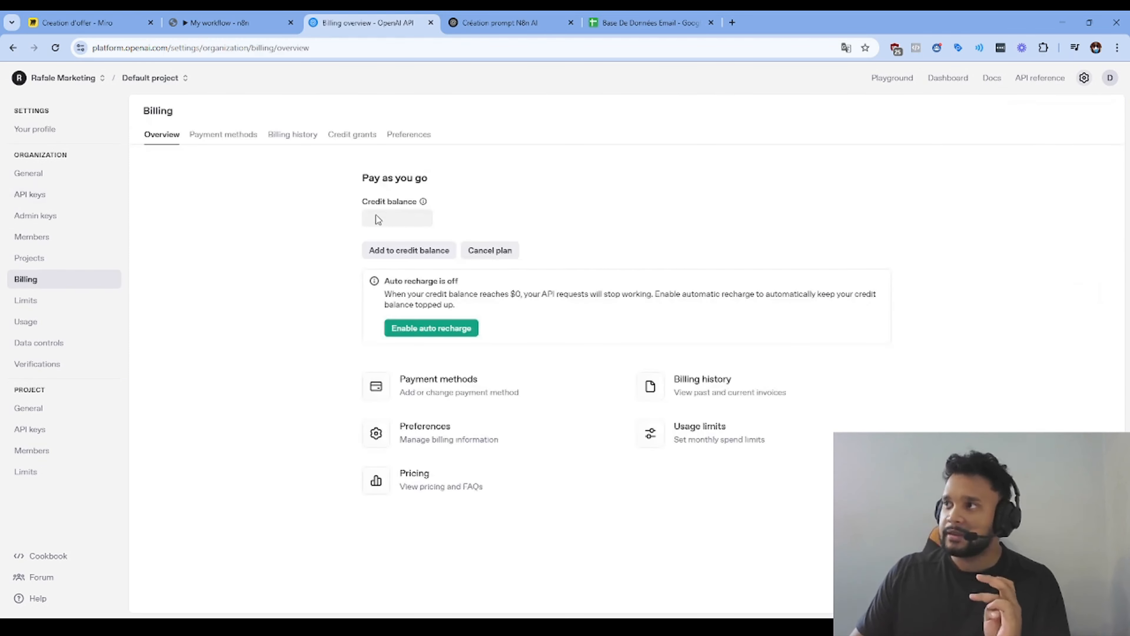
left_click_drag(356, 218, 300, 219)
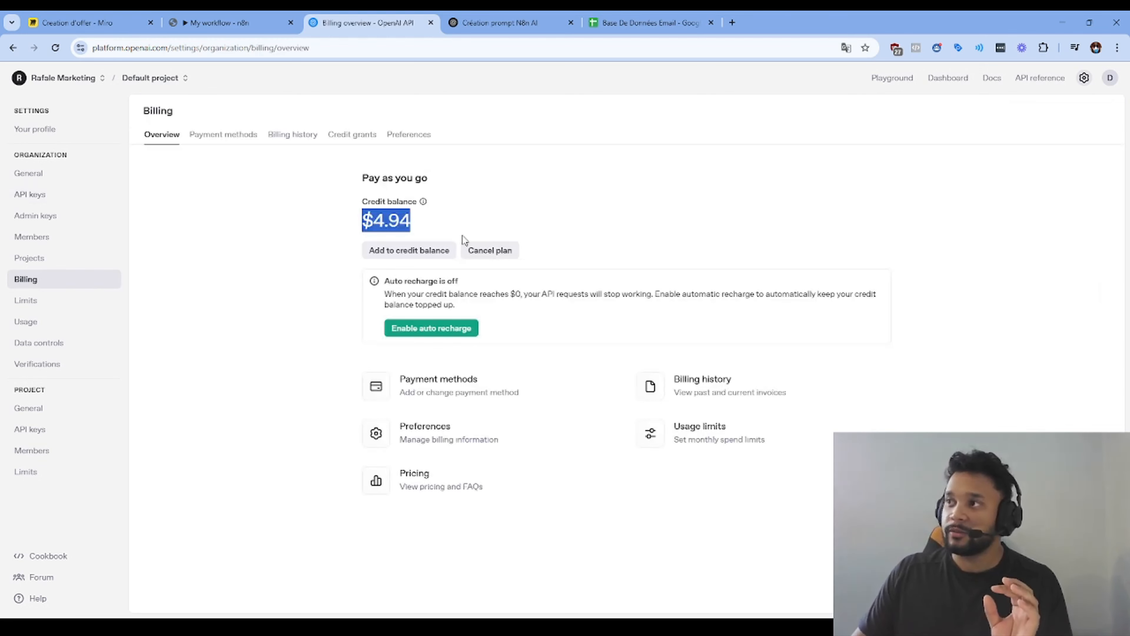
left_click(441, 220)
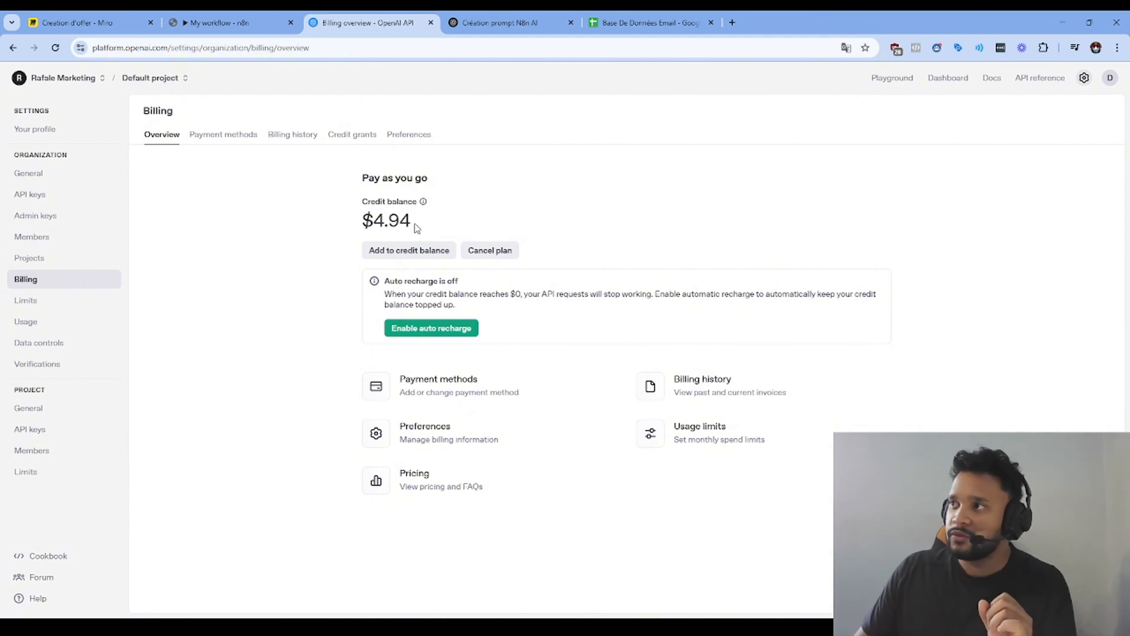
left_click_drag(416, 224, 331, 224)
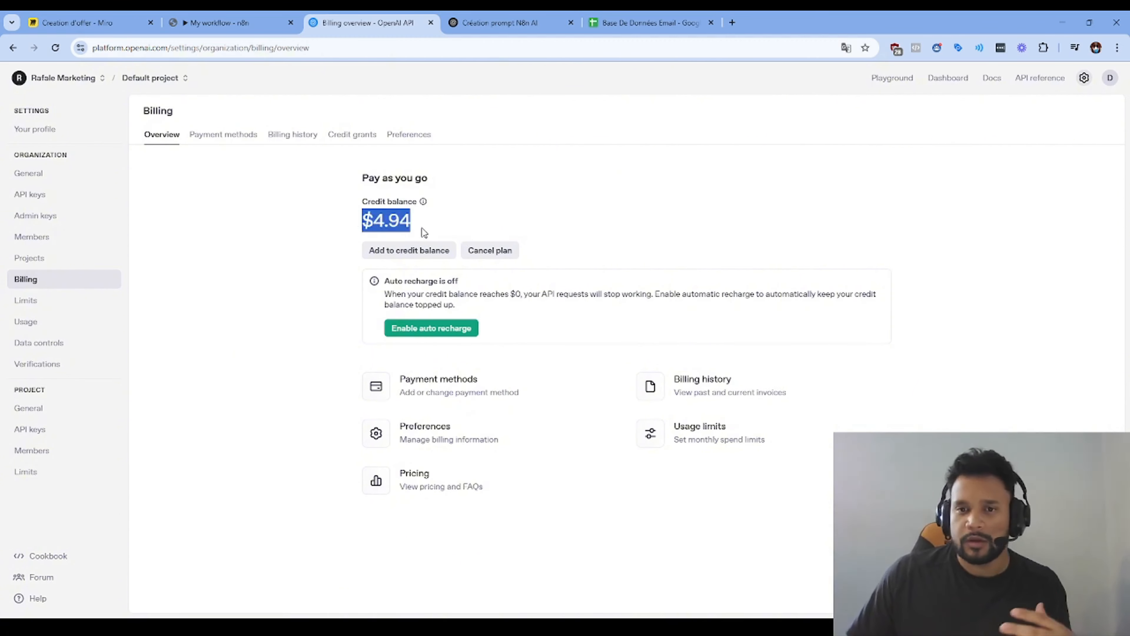
left_click(444, 223)
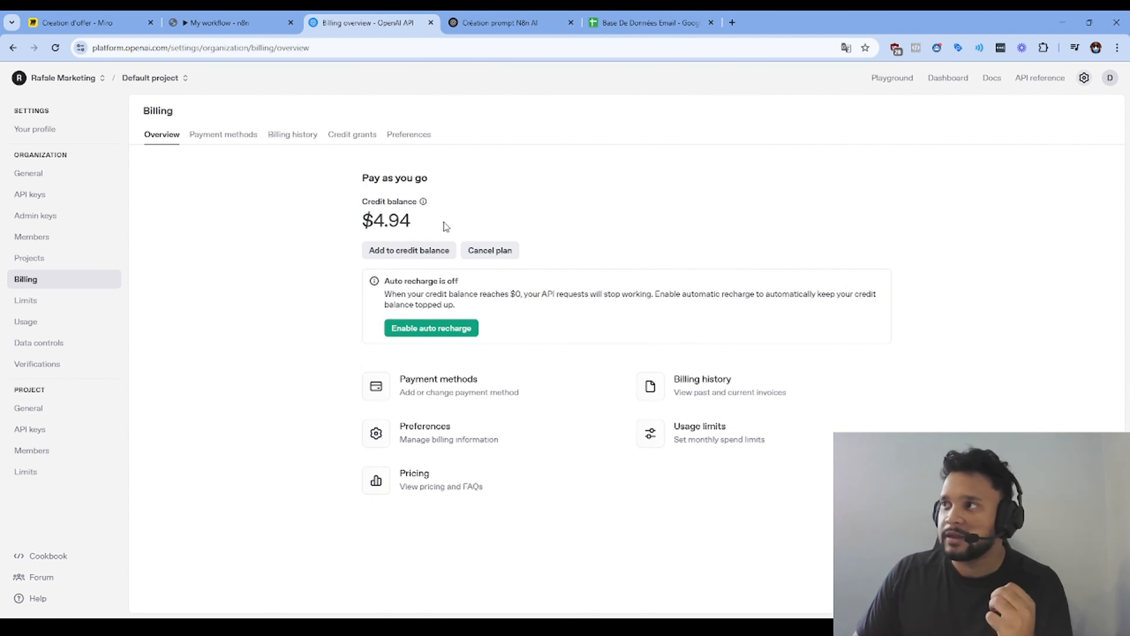
left_click_drag(445, 226, 305, 224)
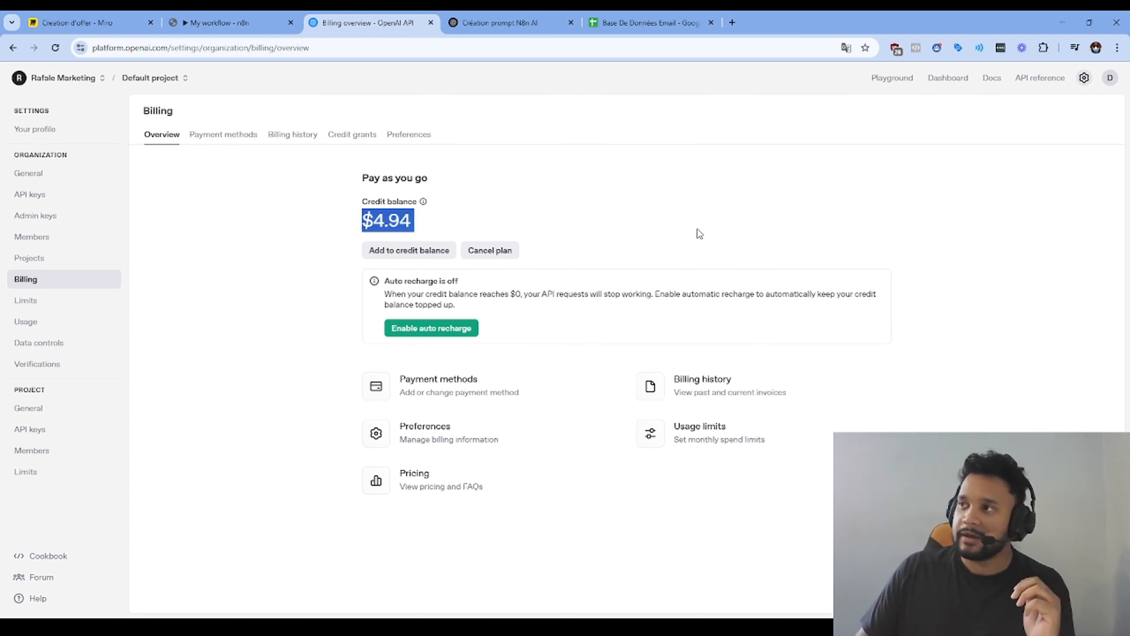
left_click(427, 221)
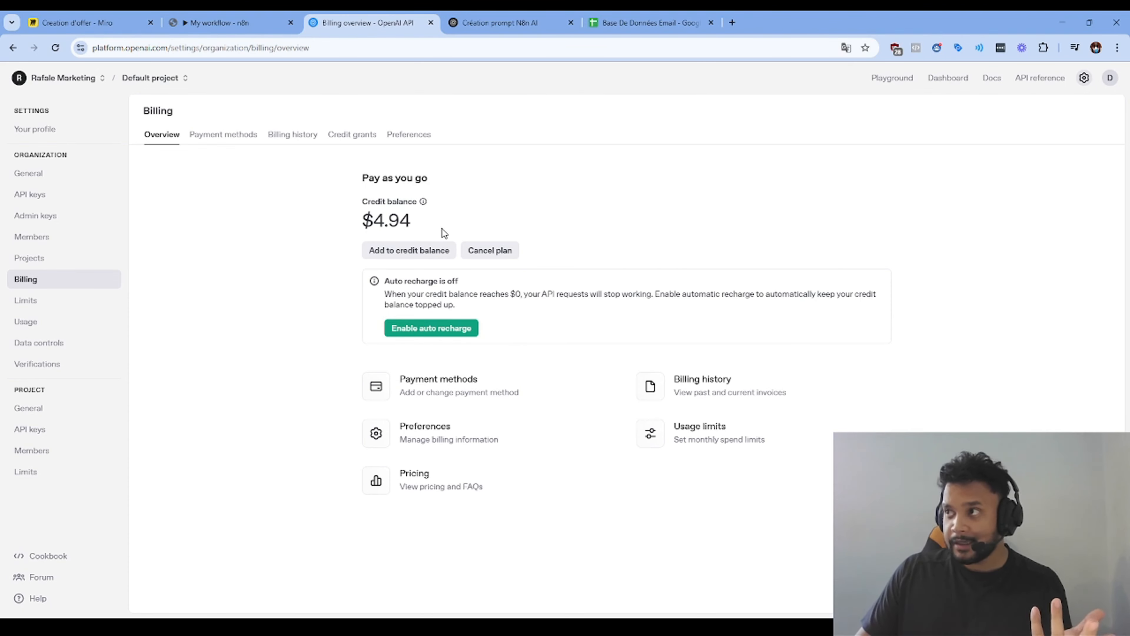
left_click_drag(443, 231, 360, 226)
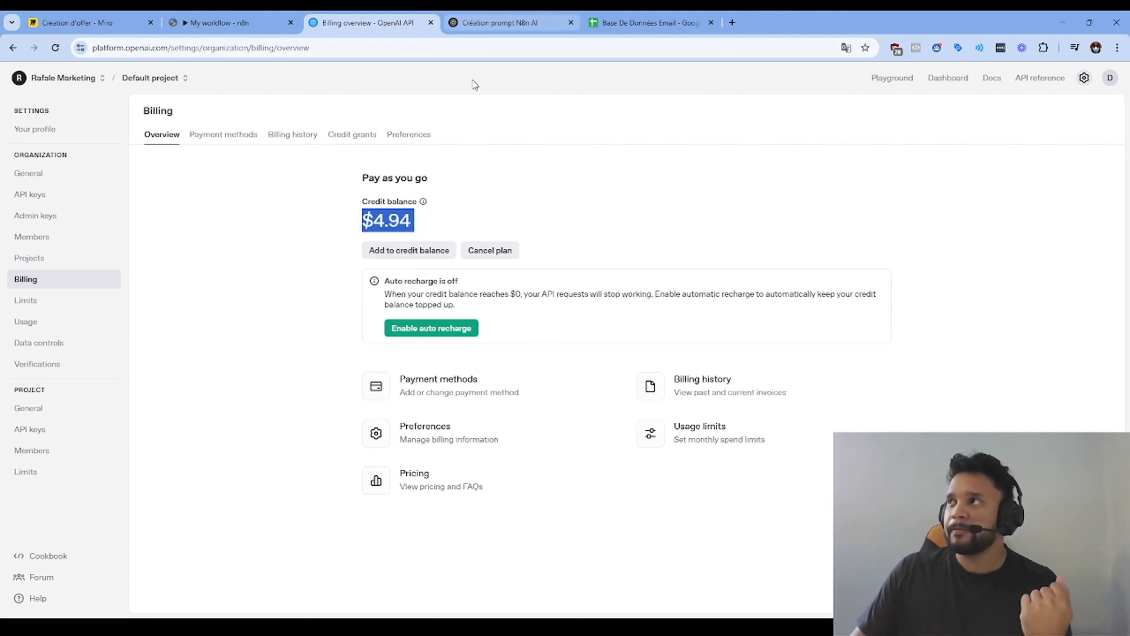
left_click(184, 13)
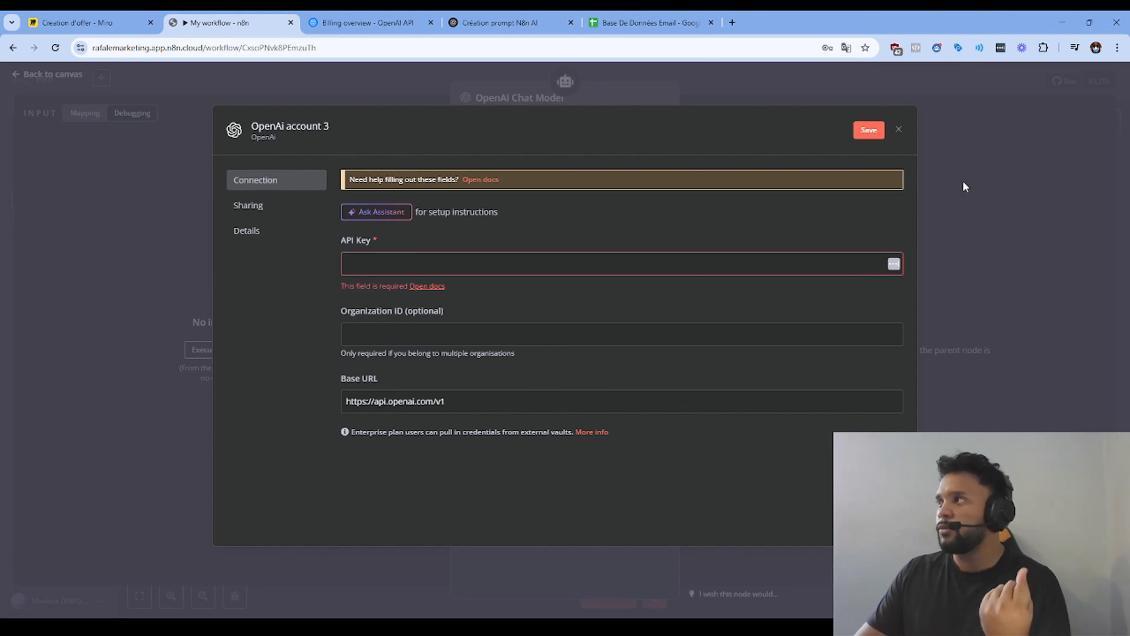
Step: Close the new chat model credential without saving and return to the workflow canvas
left_click(396, 264)
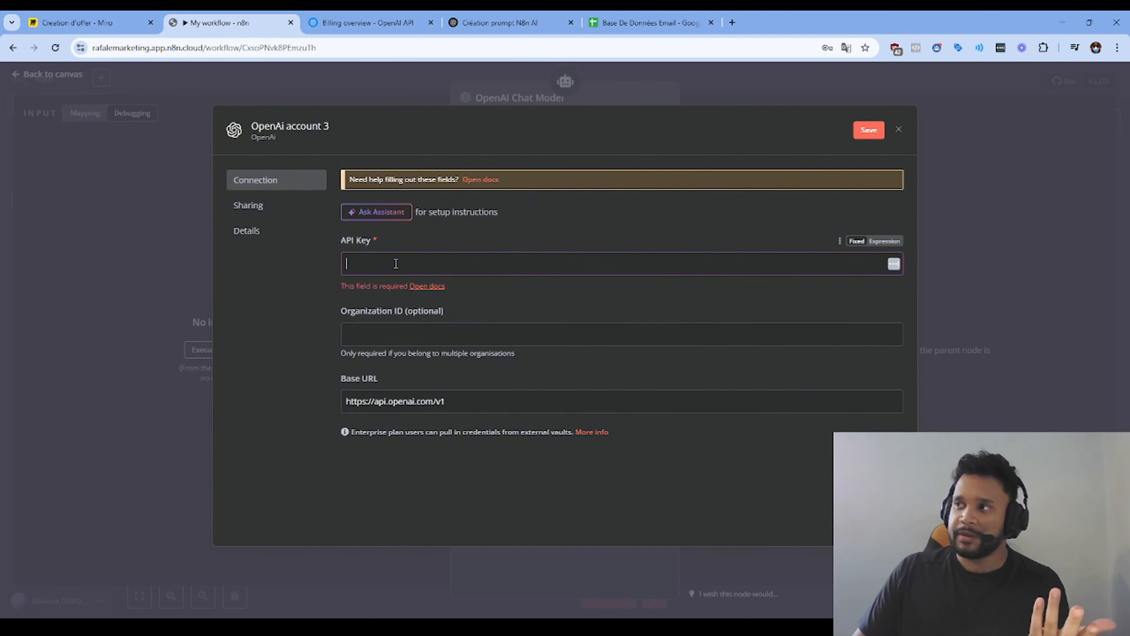
left_click(899, 129)
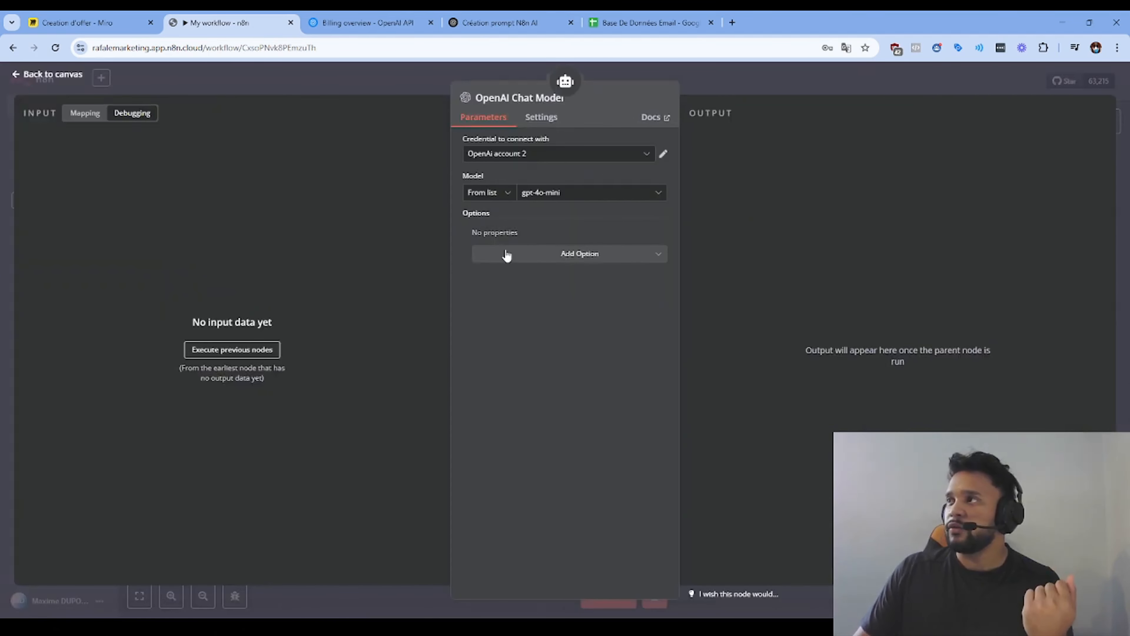
left_click(553, 120)
left_click(481, 117)
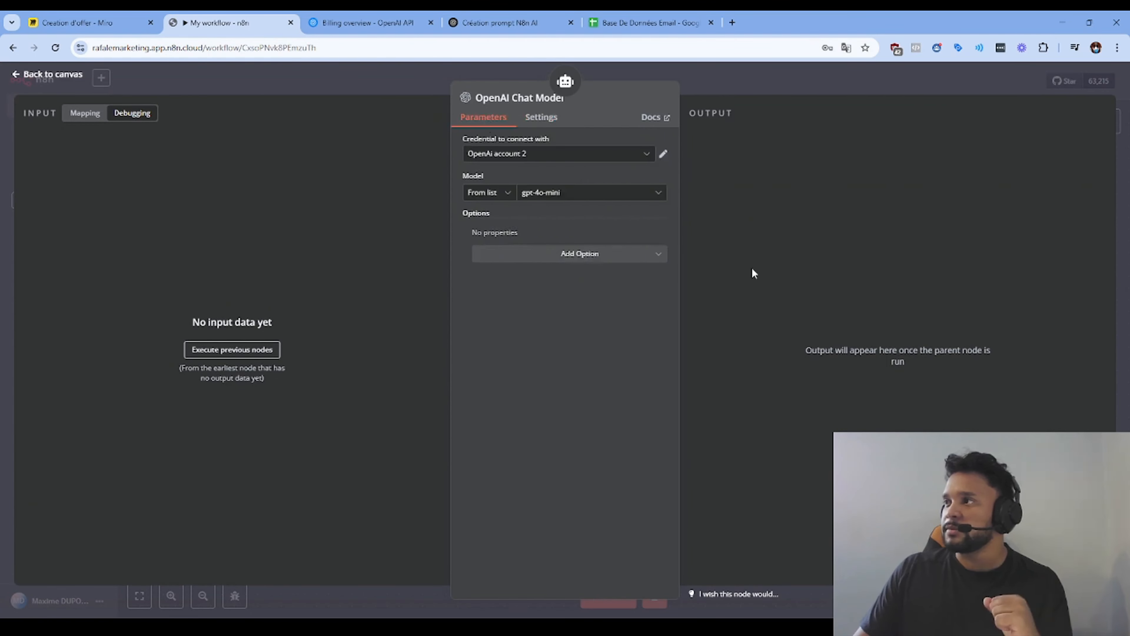
left_click(801, 81)
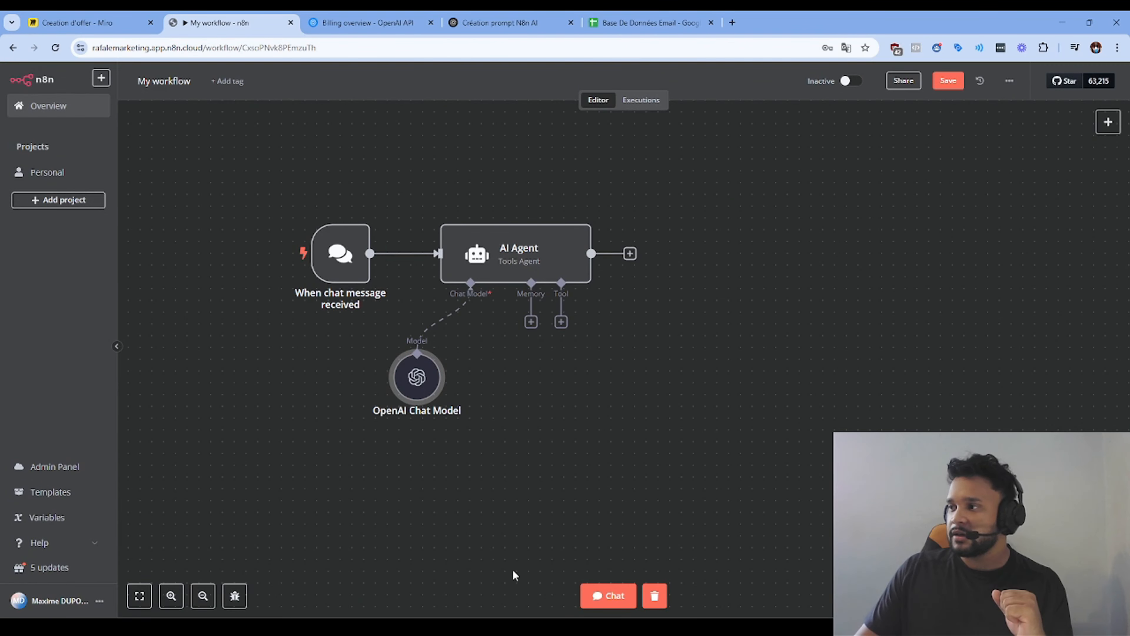
Step: Chat 'Bonjour', give the user's name, then ask 'Comment je m'appelle'; the agent doesn't know
left_click(604, 597)
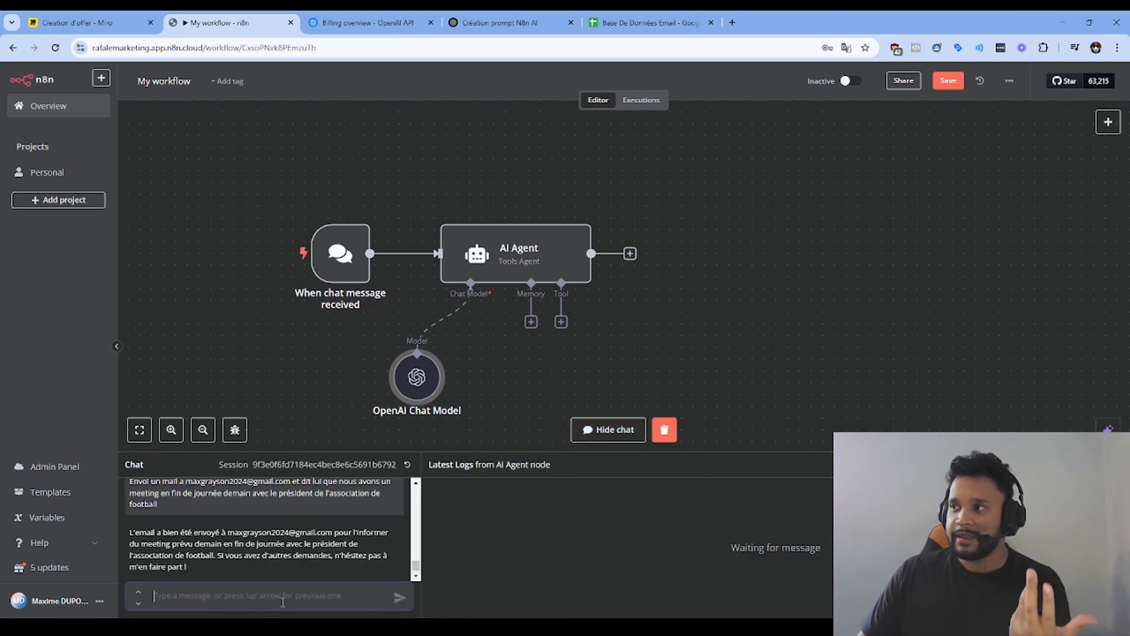
type("Bonjour")
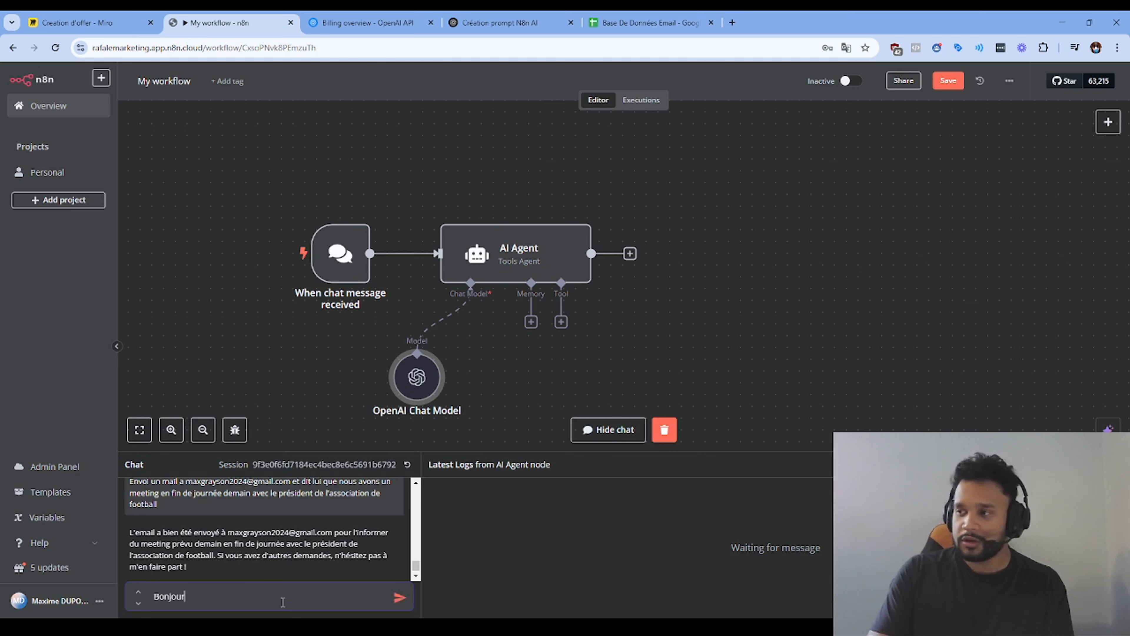
key("Return")
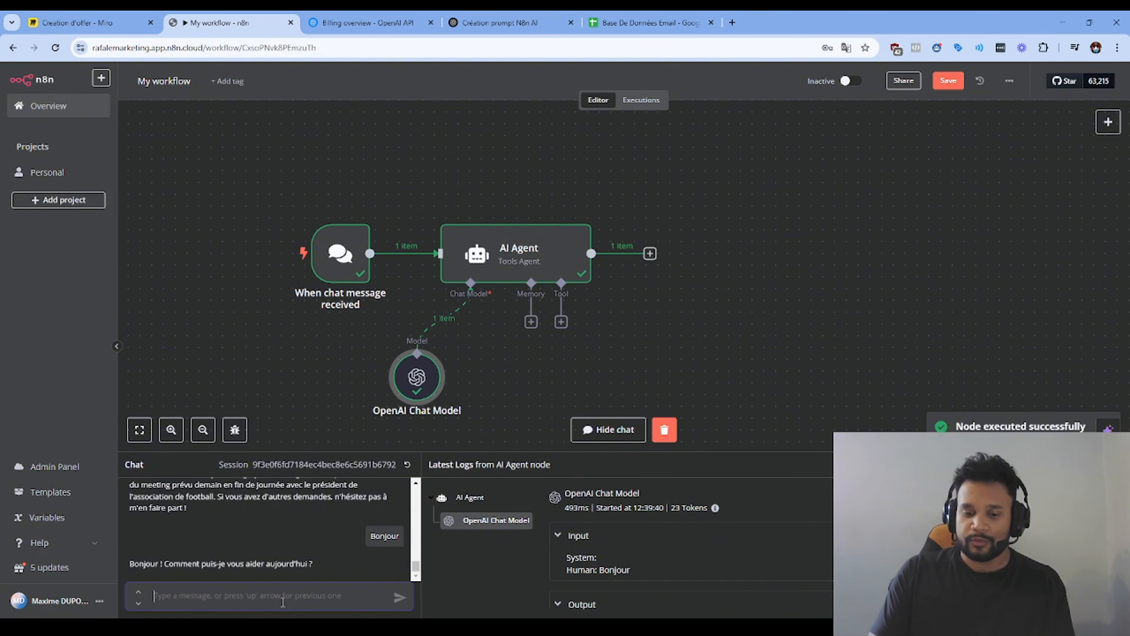
type("Je m'appelle")
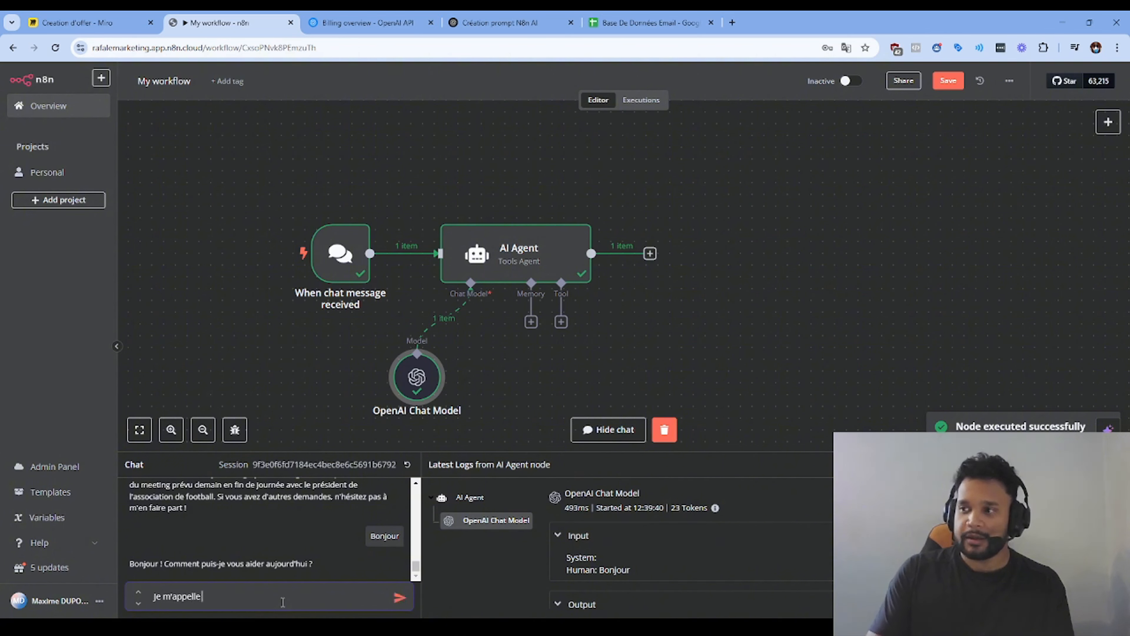
type(" Max")
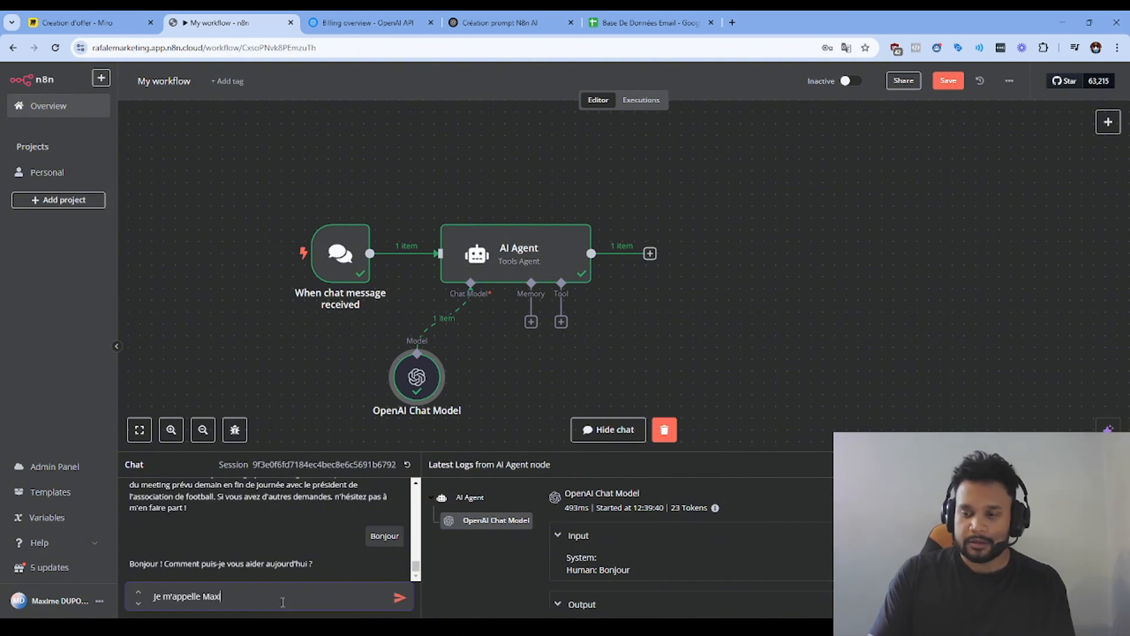
type("ime")
key("Return")
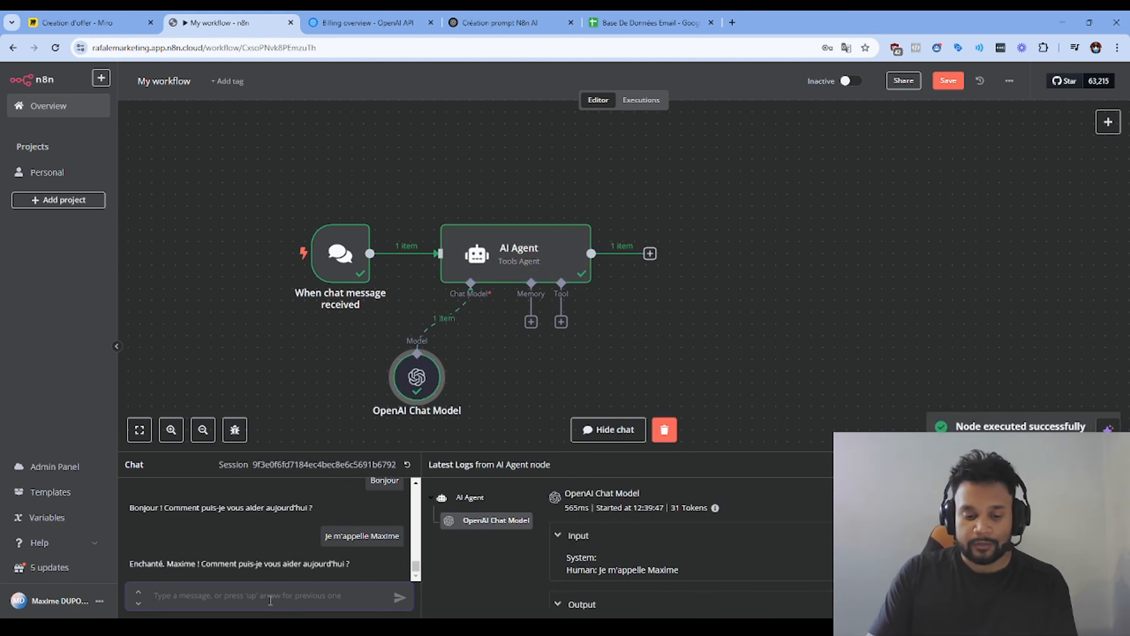
type("Comment je m'a")
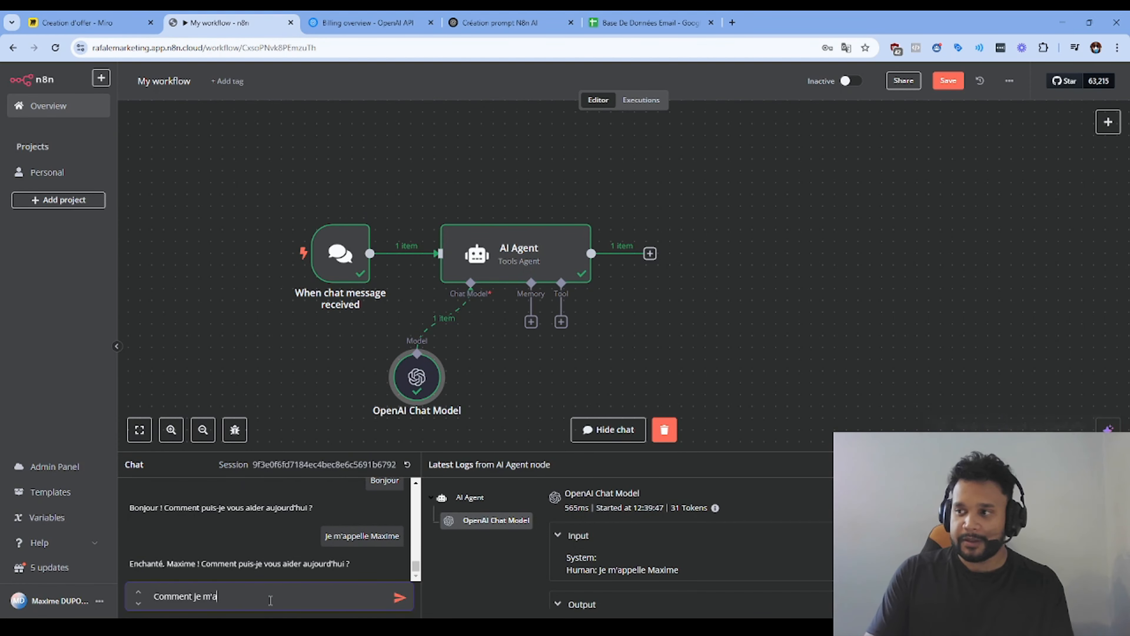
type("ppelle")
key("Return")
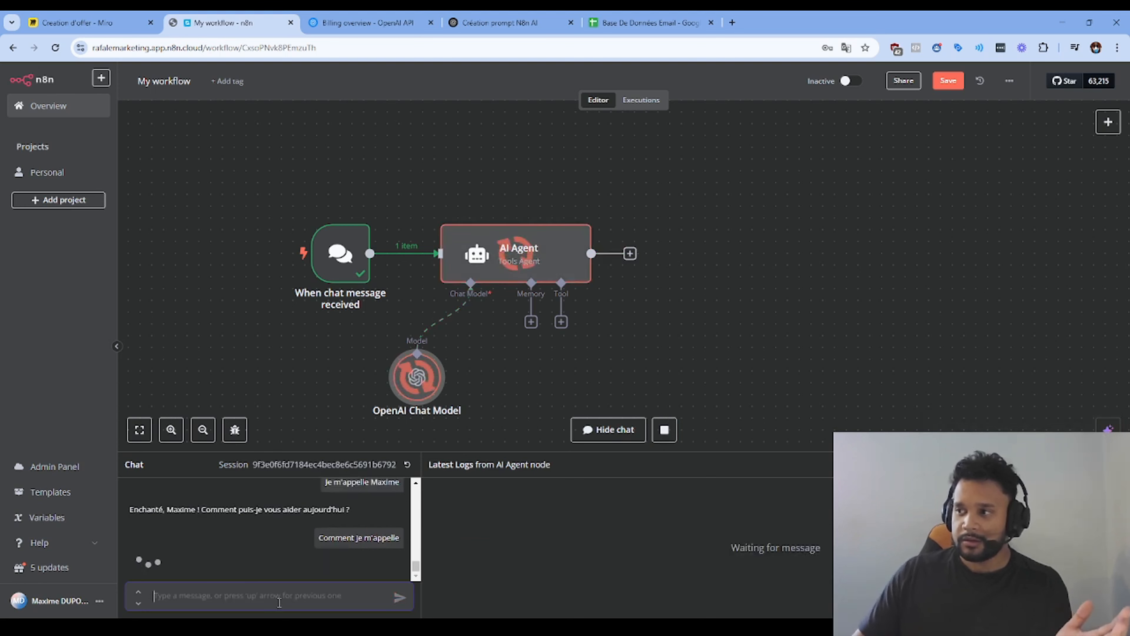
triple_click(151, 563)
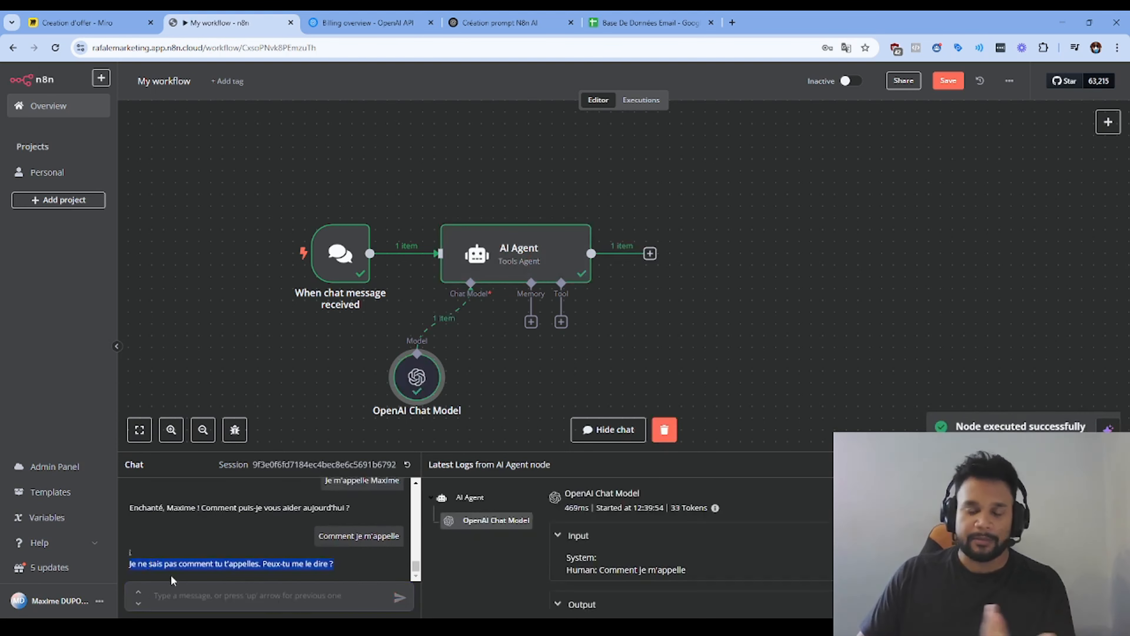
left_click(531, 321)
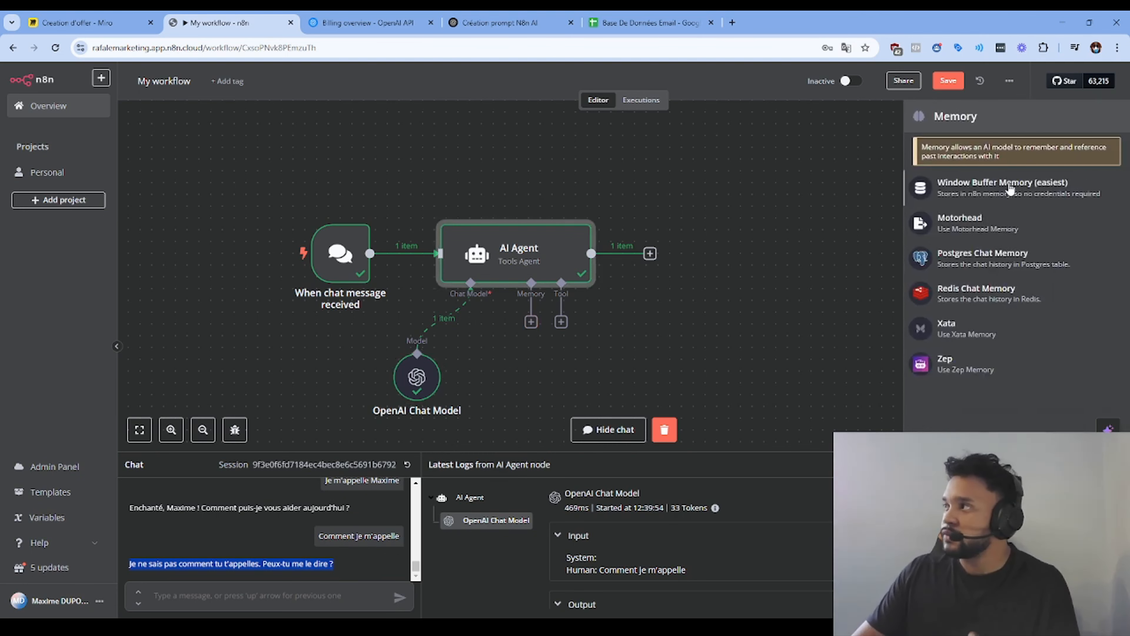
Step: Attach Window Buffer Memory, then resend the user's name and ask 'Comment je m'appelle' again
left_click(1016, 193)
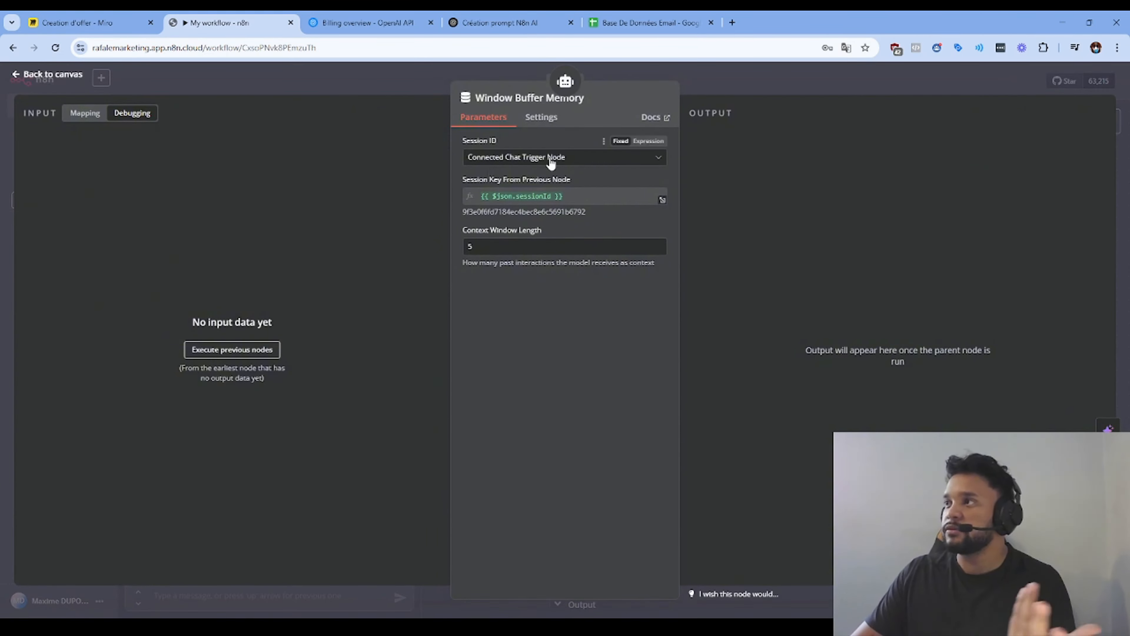
left_click(628, 72)
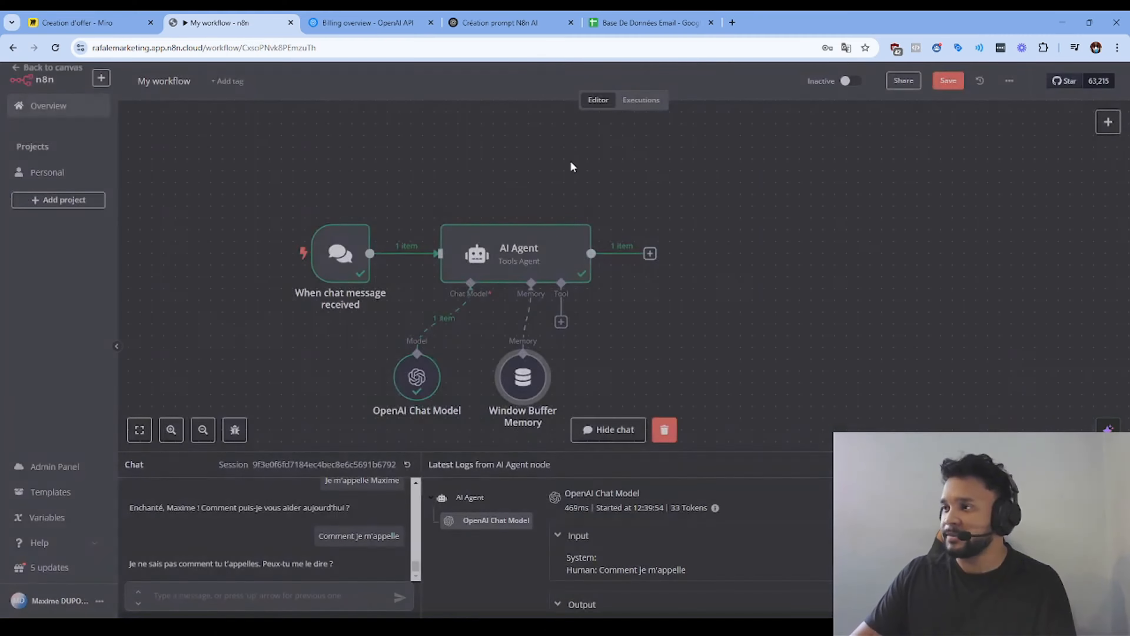
left_click(276, 595)
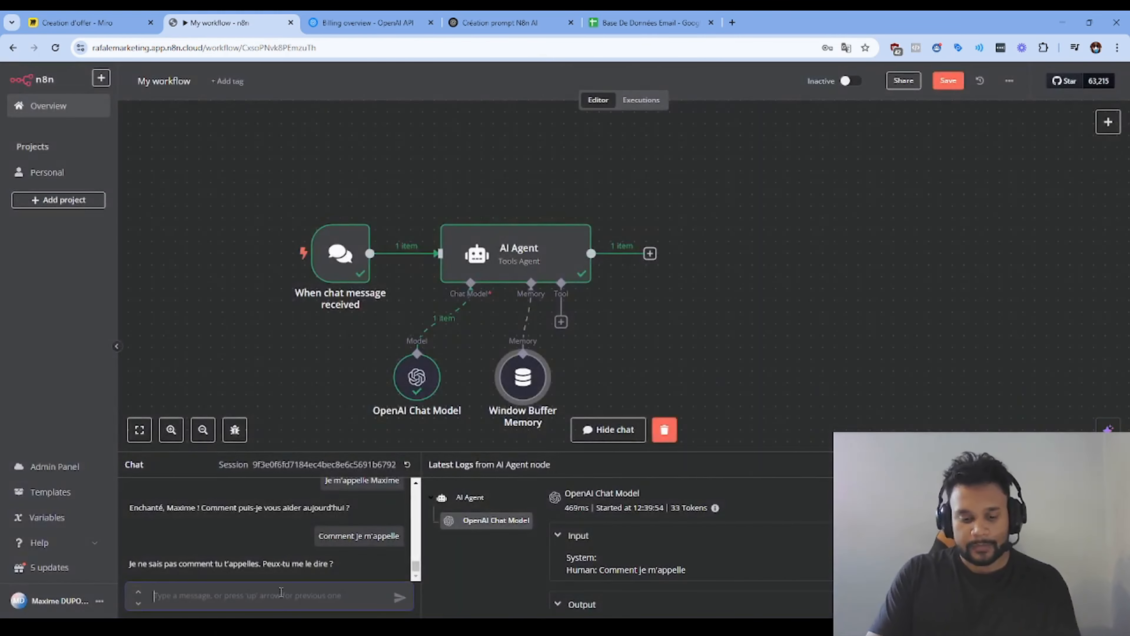
type("Je m")
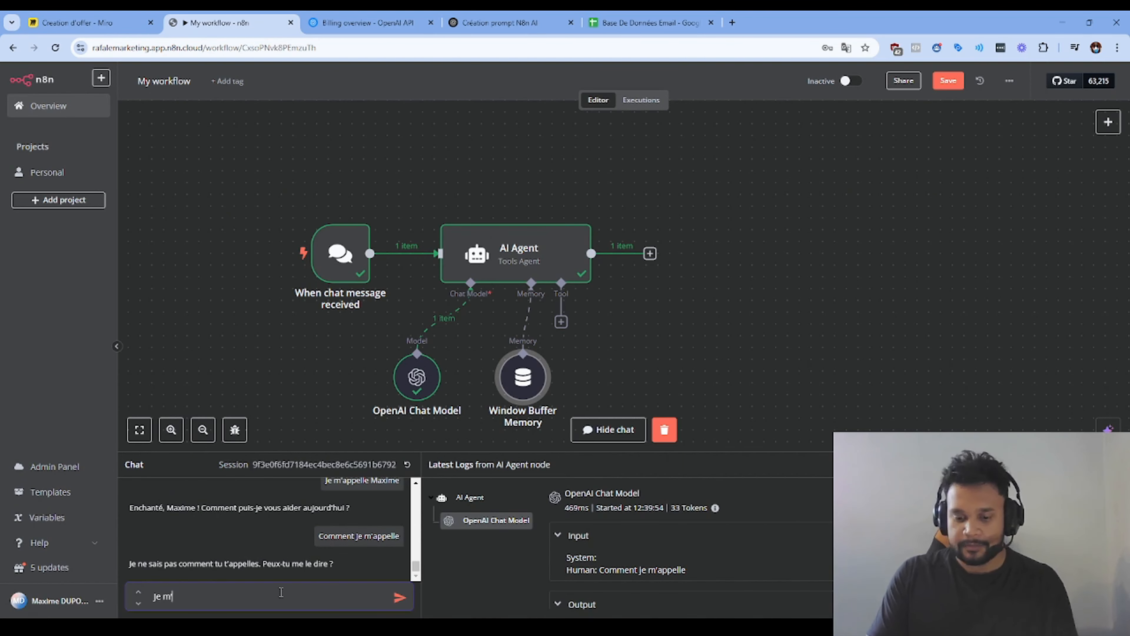
type("'appelle MAxime")
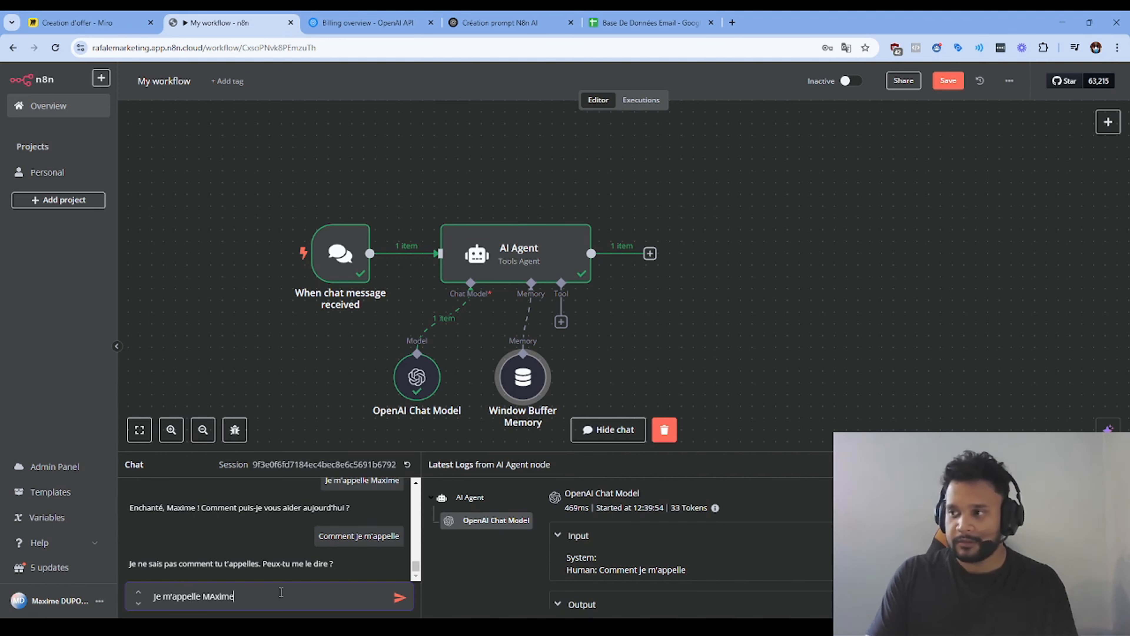
key("Return")
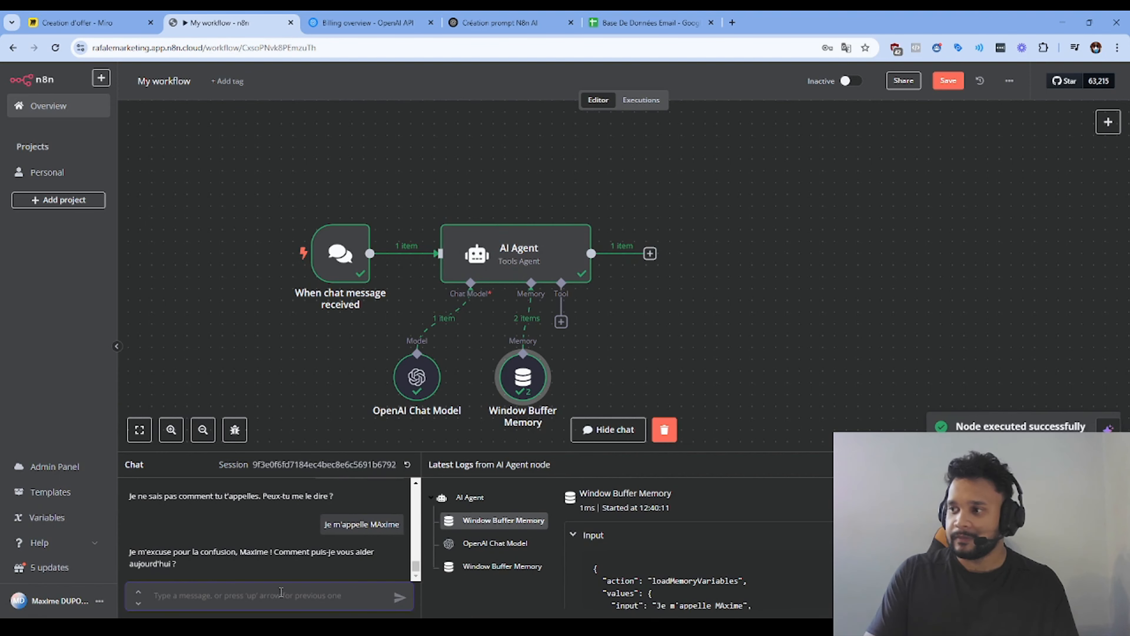
type("qomment je m'appelel")
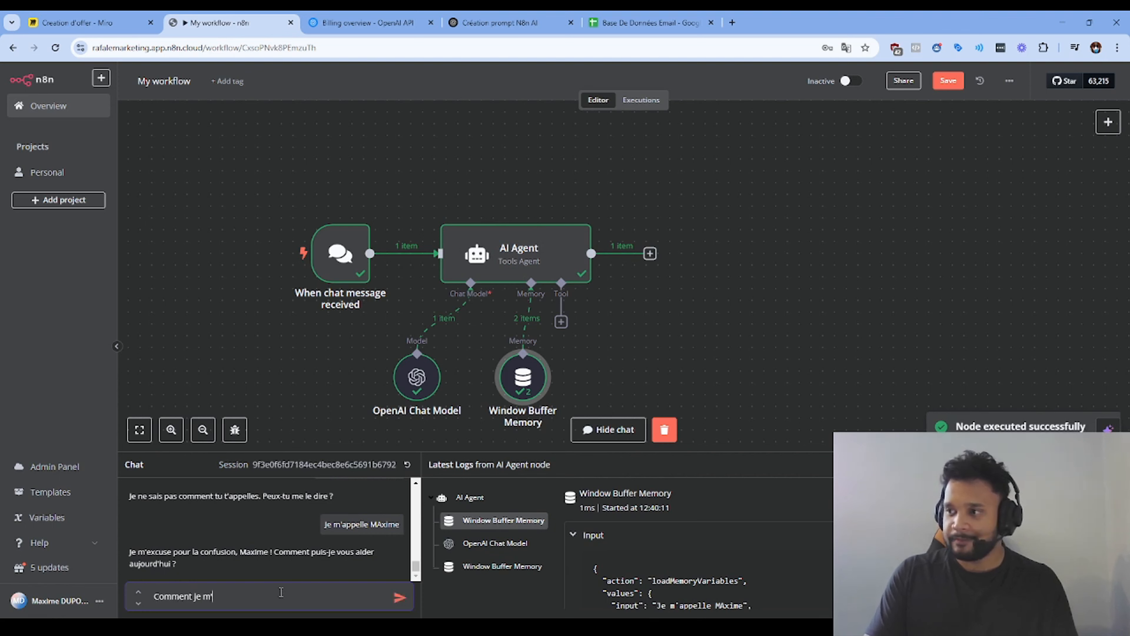
key("Return")
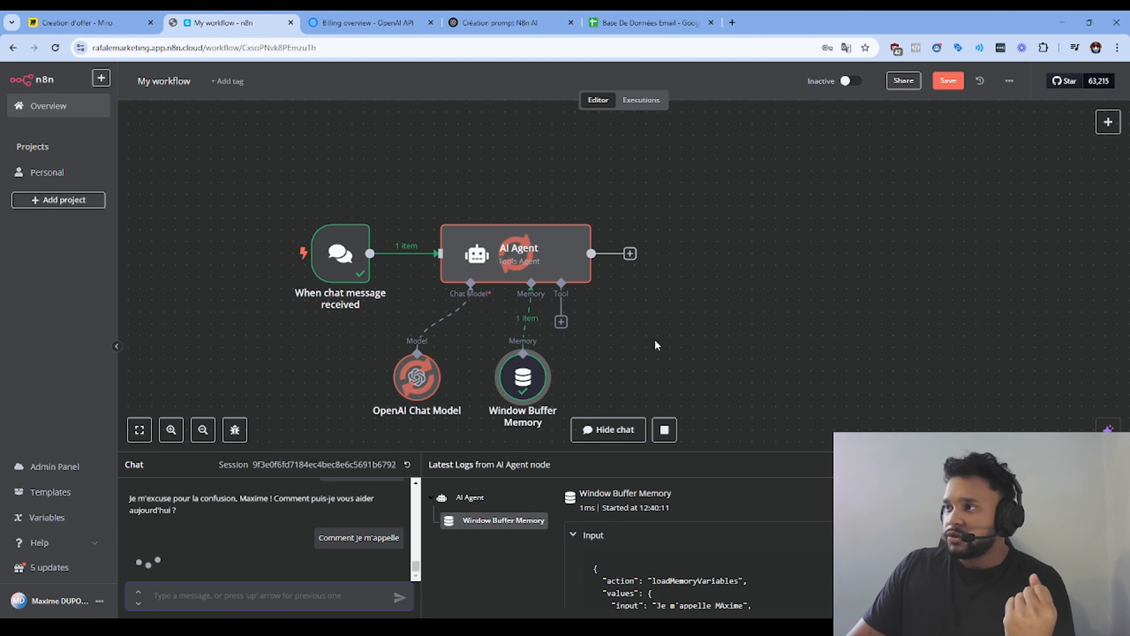
Step: Cancel the chat session reset and toggle the AI Agent and OpenAI Chat Model nodes off and on
left_click(407, 465)
left_click(620, 372)
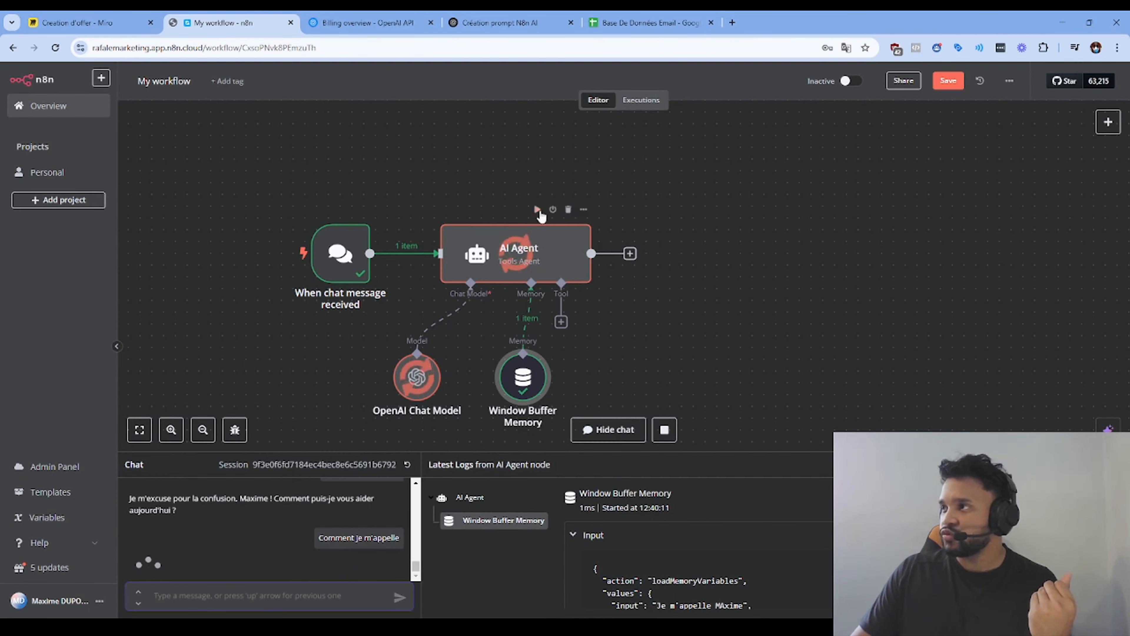
left_click(553, 209)
left_click(552, 210)
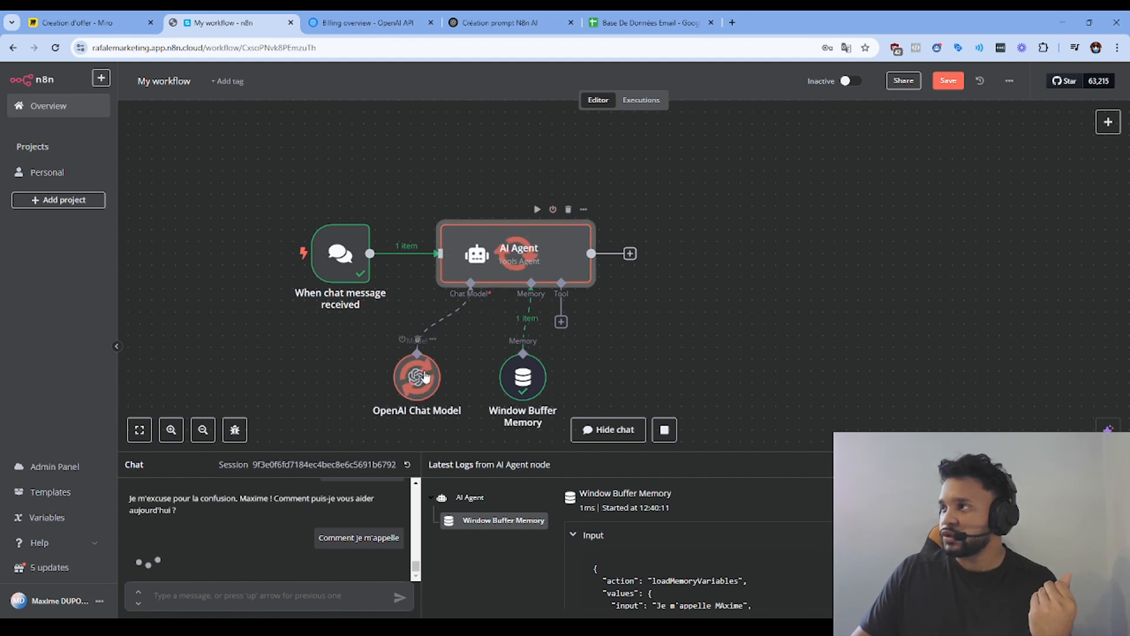
left_click(403, 341)
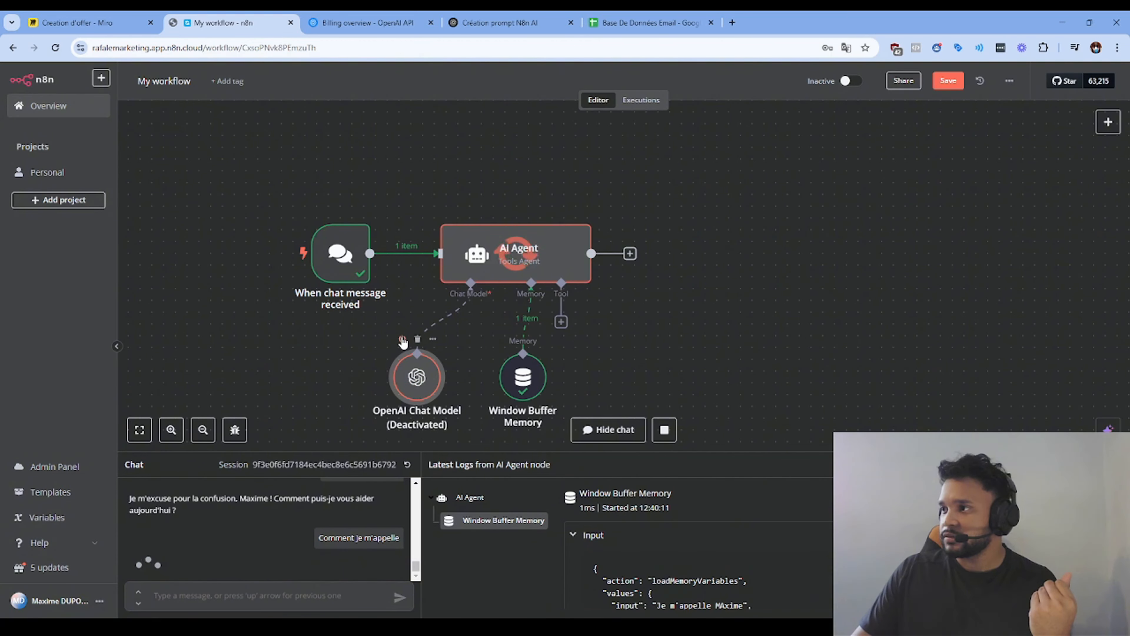
left_click(402, 340)
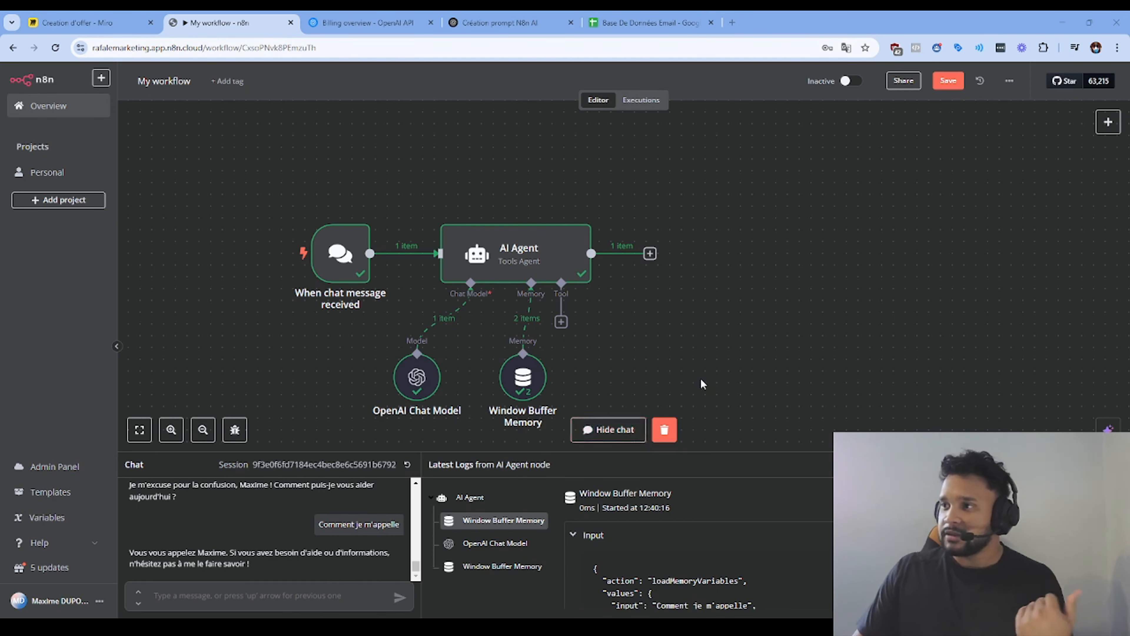
Step: Add a Gmail Tool to the agent and rename it 'Envoyer email'
left_click(561, 322)
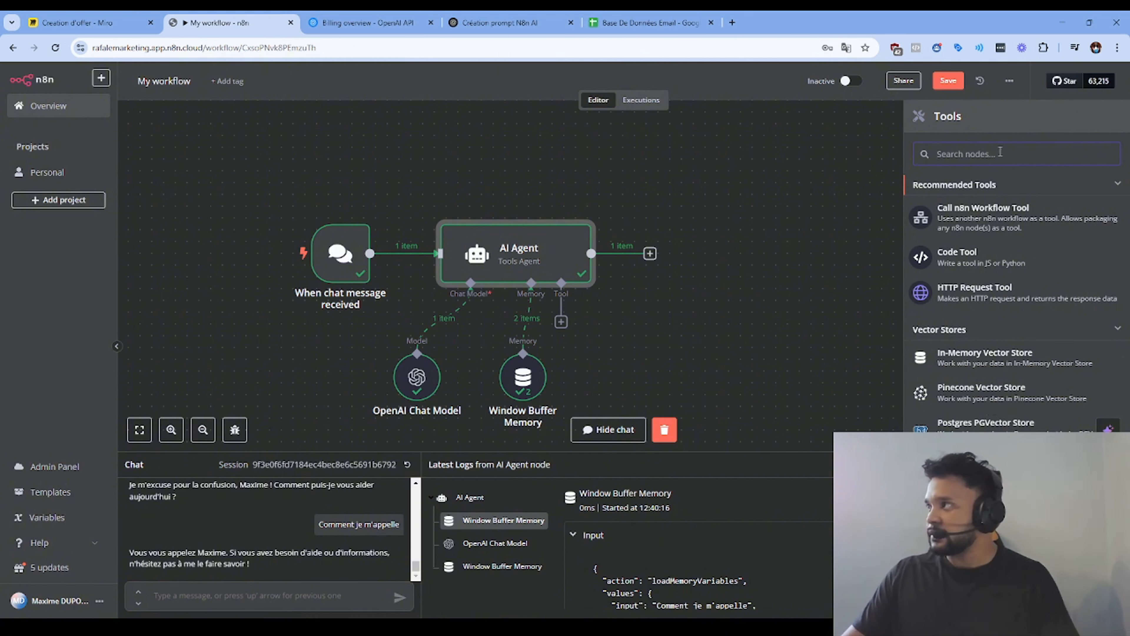
type("gma")
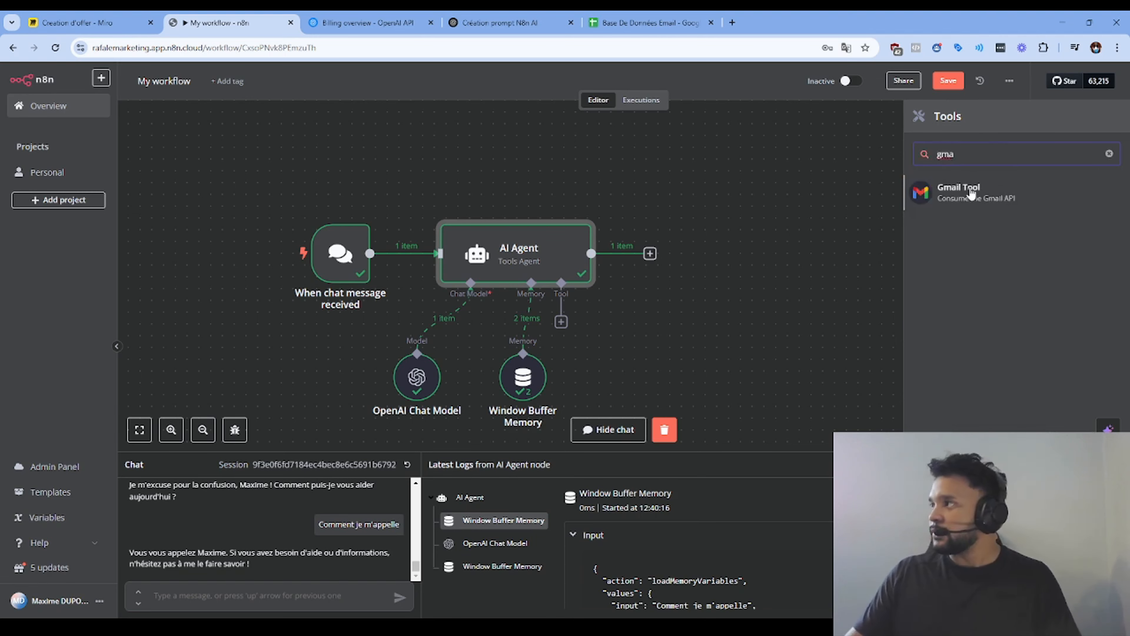
left_click(972, 194)
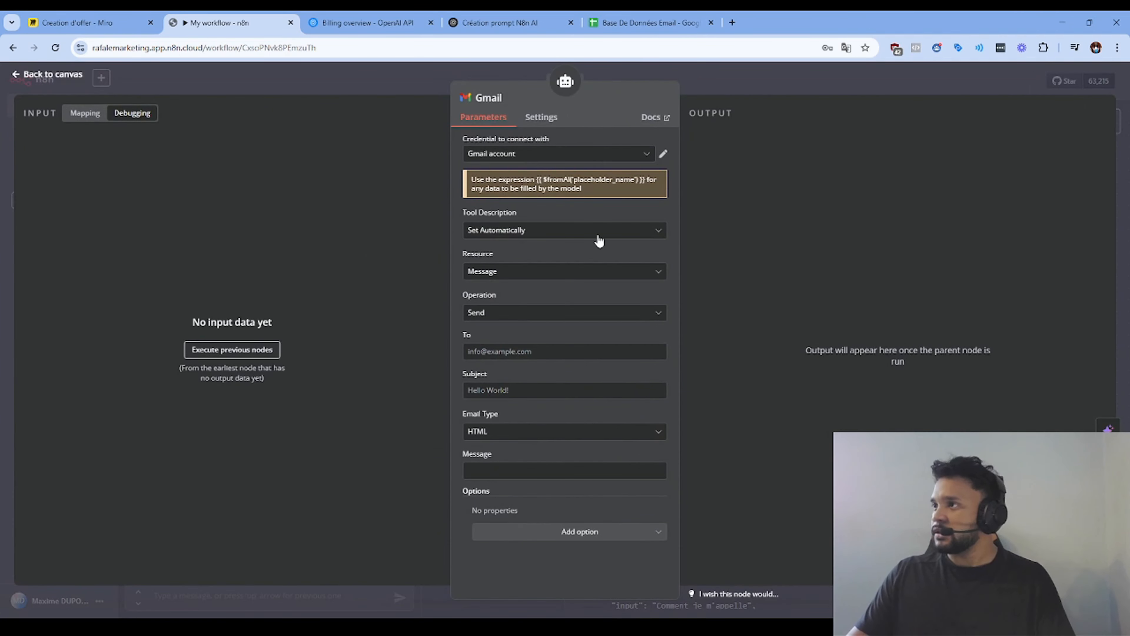
left_click(499, 97)
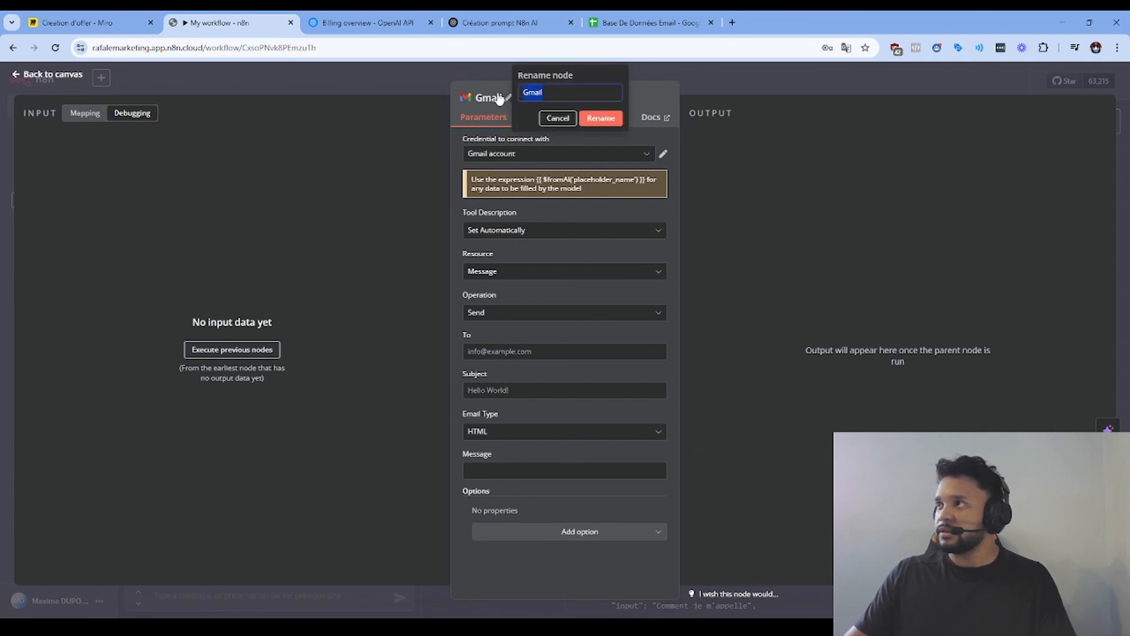
type("Envoyer e")
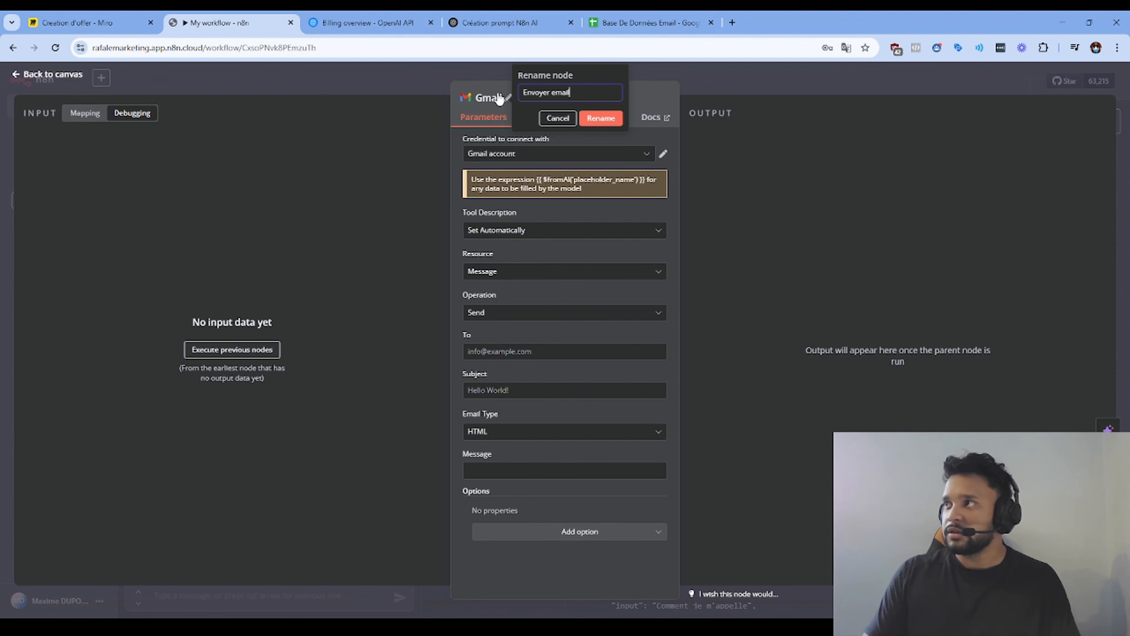
left_click(601, 118)
Step: Dismiss the new Gmail credential setup without connecting and leave the To field empty
left_click(555, 159)
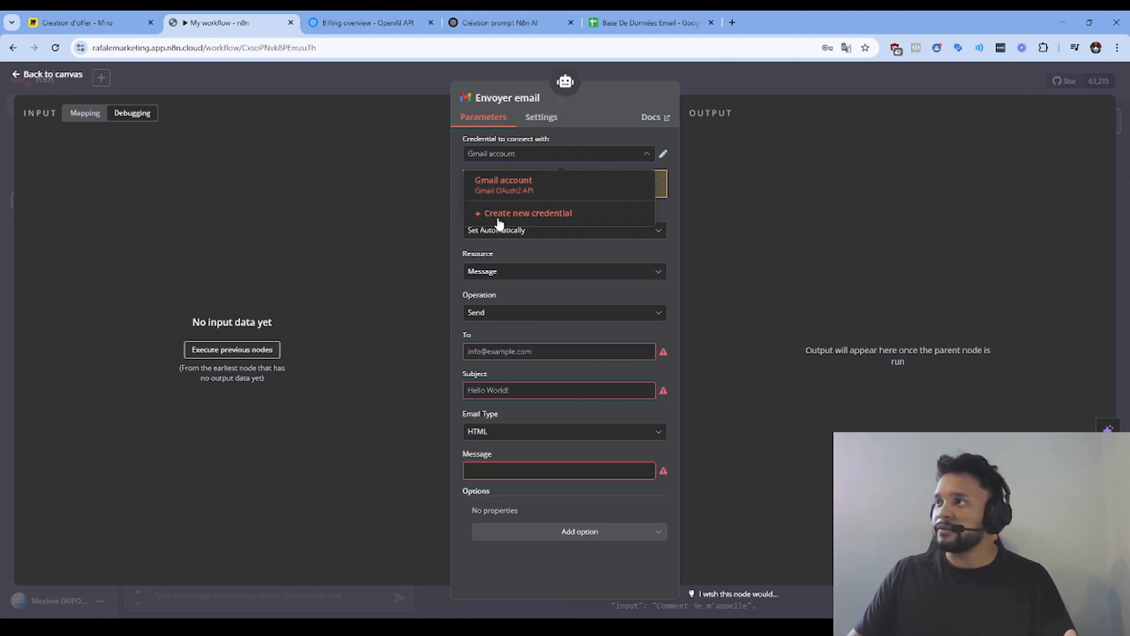
left_click(516, 214)
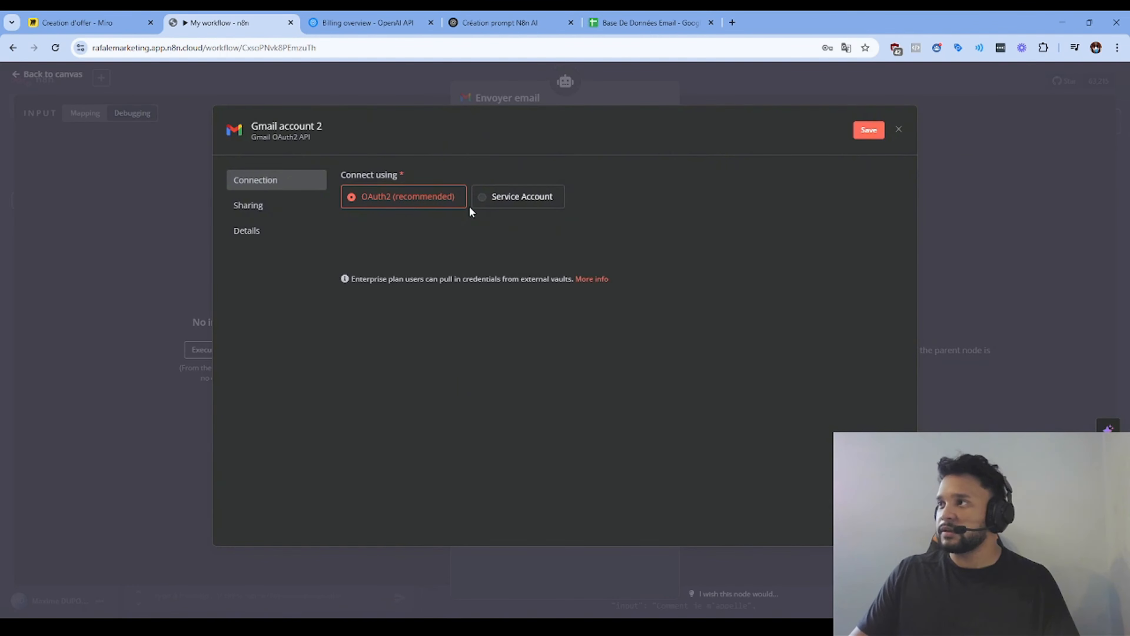
left_click(899, 129)
left_click(597, 364)
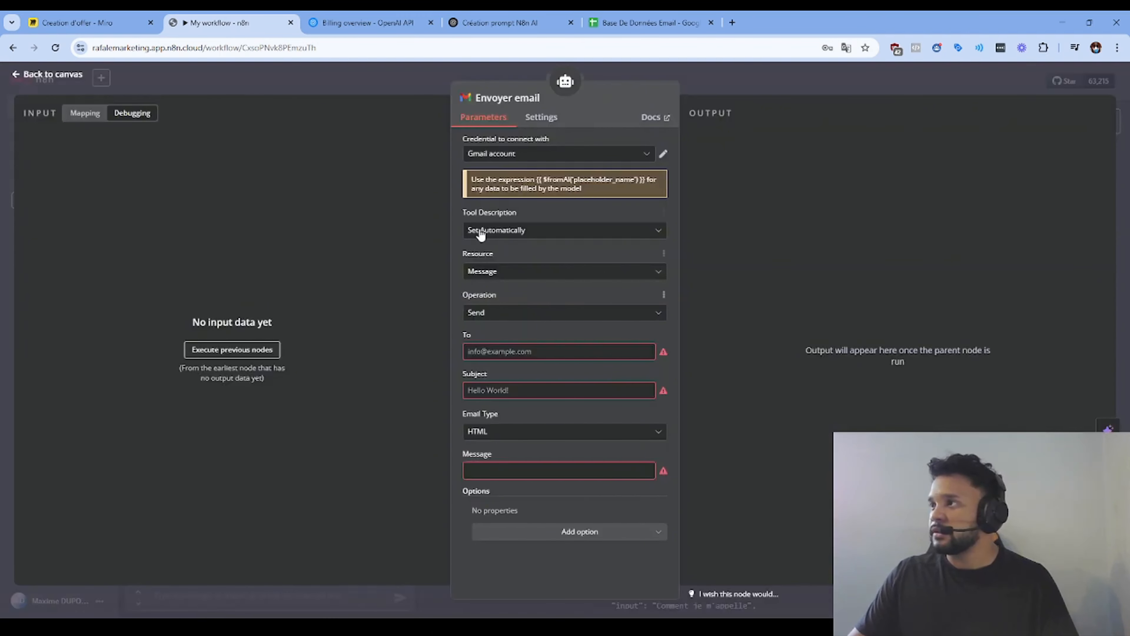
mouse_move(637, 340)
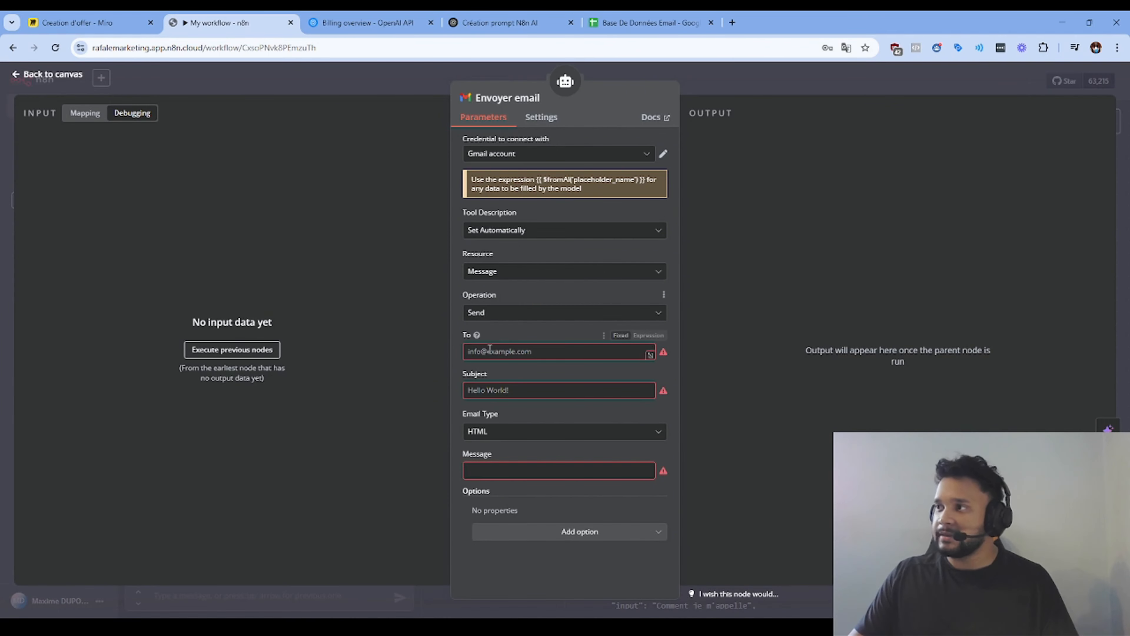
left_click(640, 337)
left_click(621, 336)
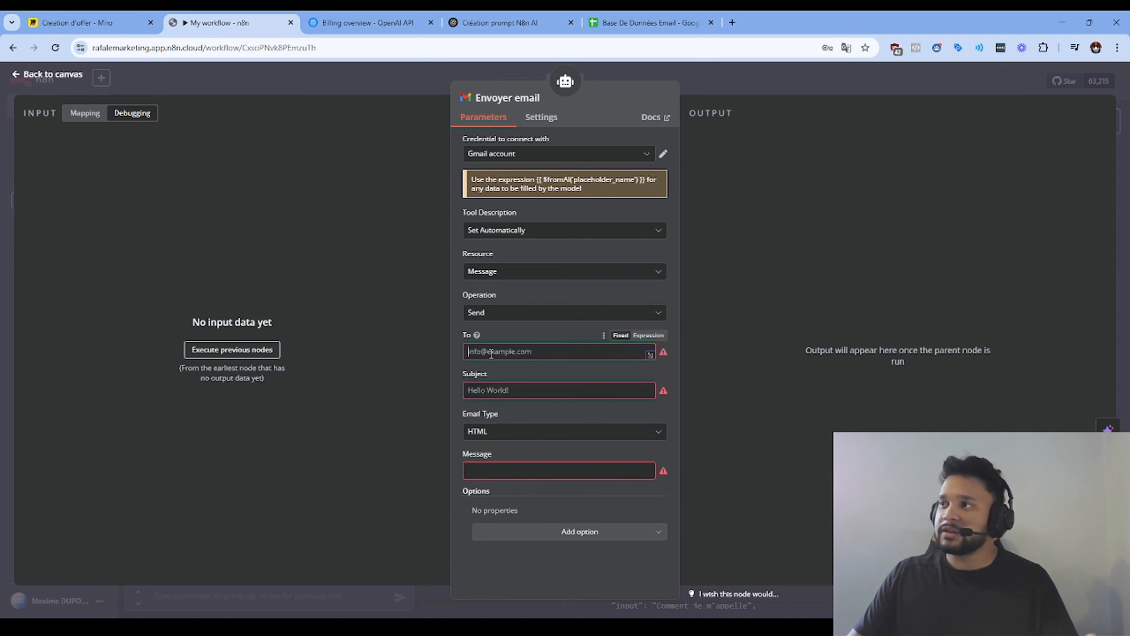
left_click(491, 352)
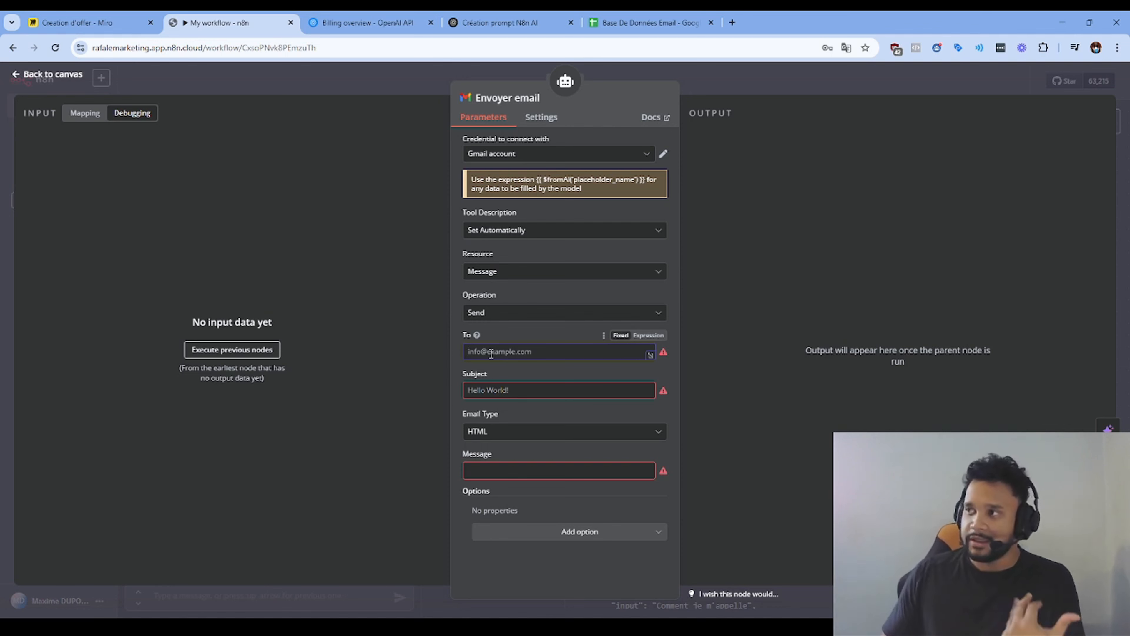
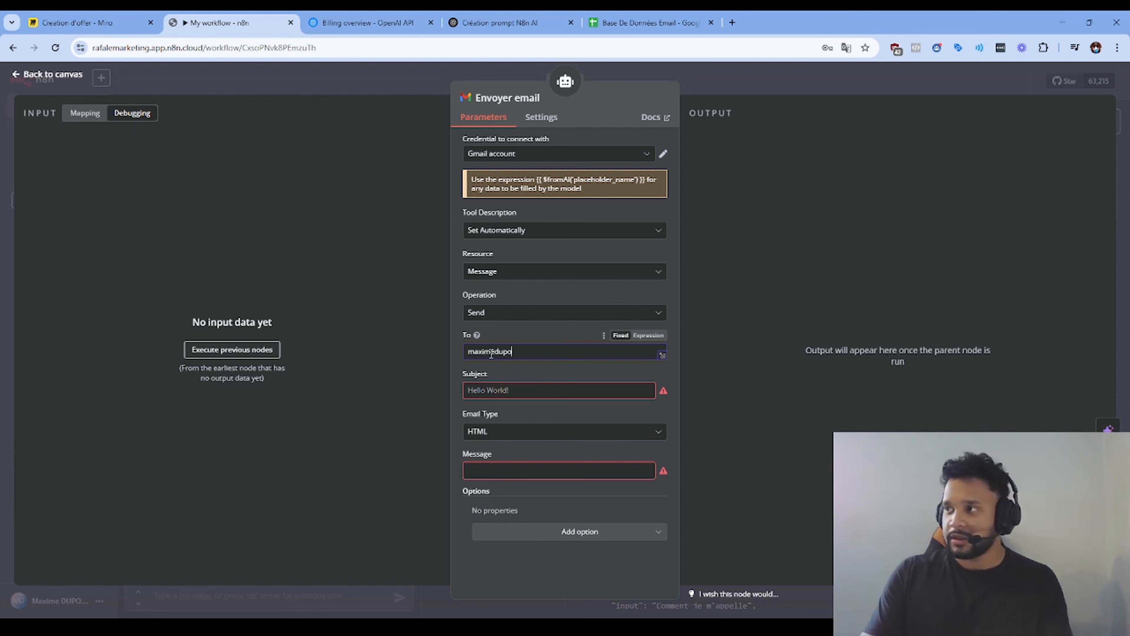
key("BackSpace")
key("BackSpace")
key("BackSpace")
key("BackSpace")
key("BackSpace")
key("BackSpace")
key("BackSpace")
key("BackSpace")
key("BackSpace")
key("BackSpace")
key("BackSpace")
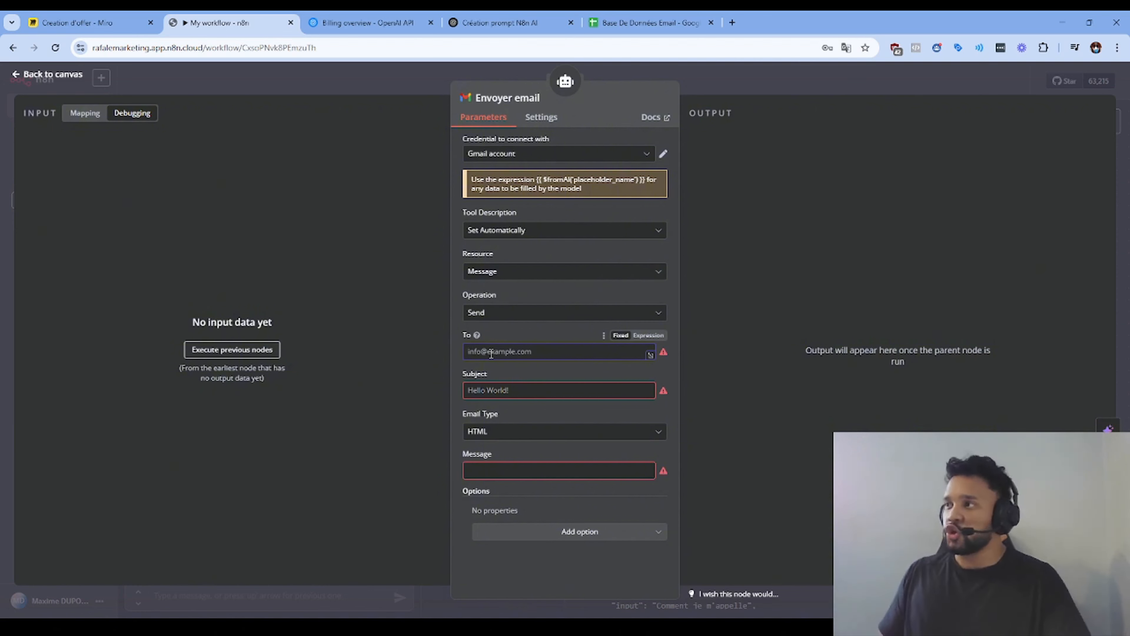
Step: Set the To field to the expression $fromAI("emailRecipient")
left_click(652, 336)
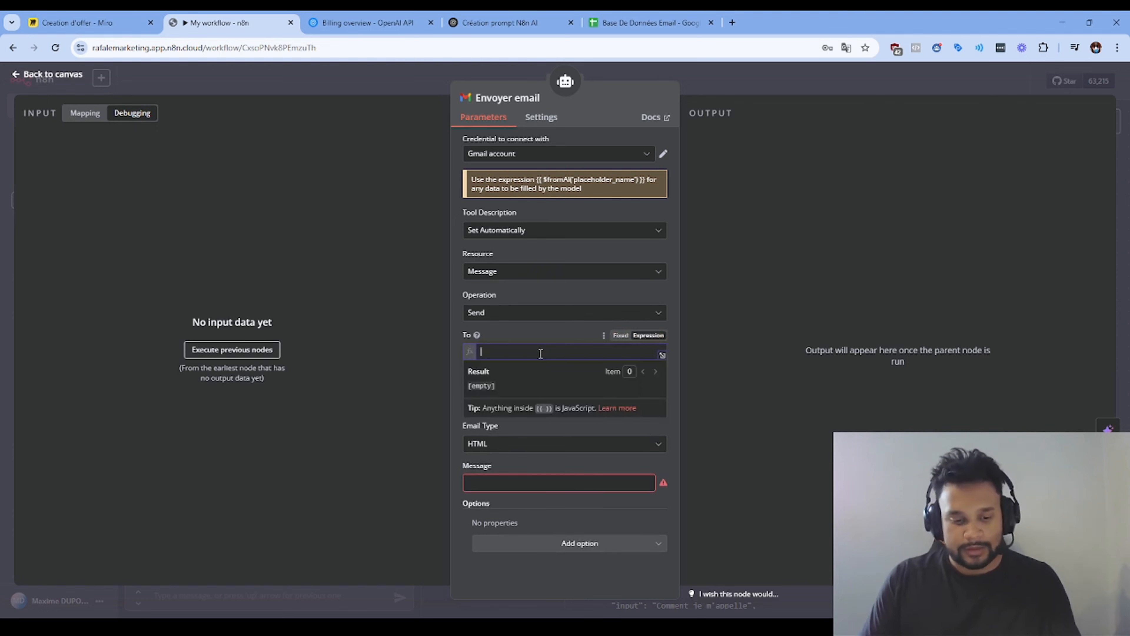
type("{{")
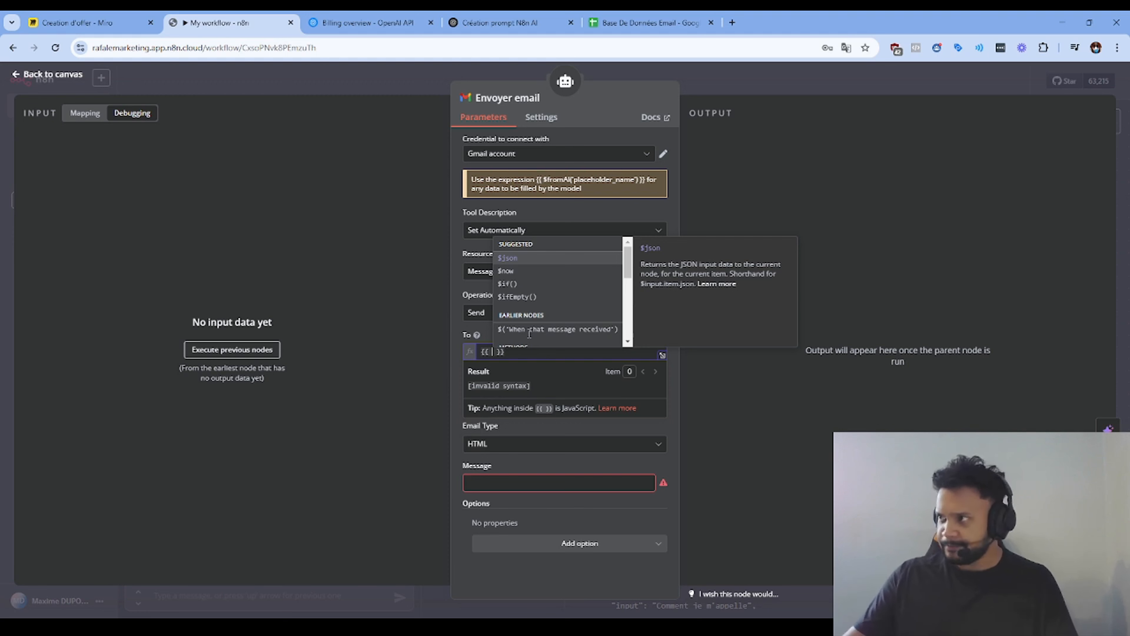
scroll(547, 298, "down", 5)
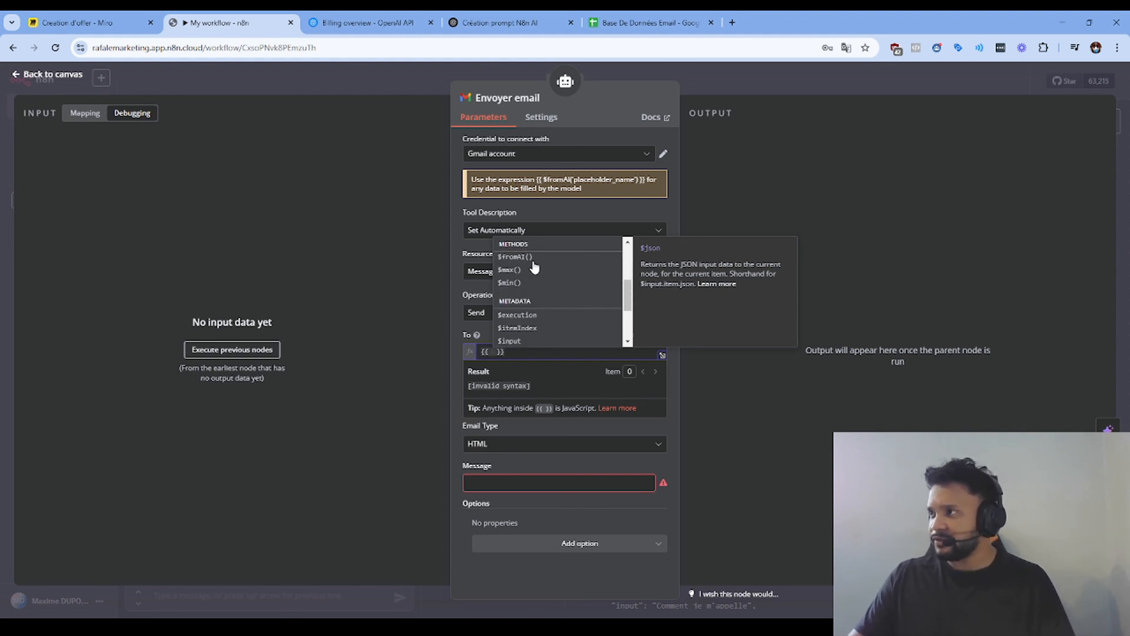
left_click(526, 256)
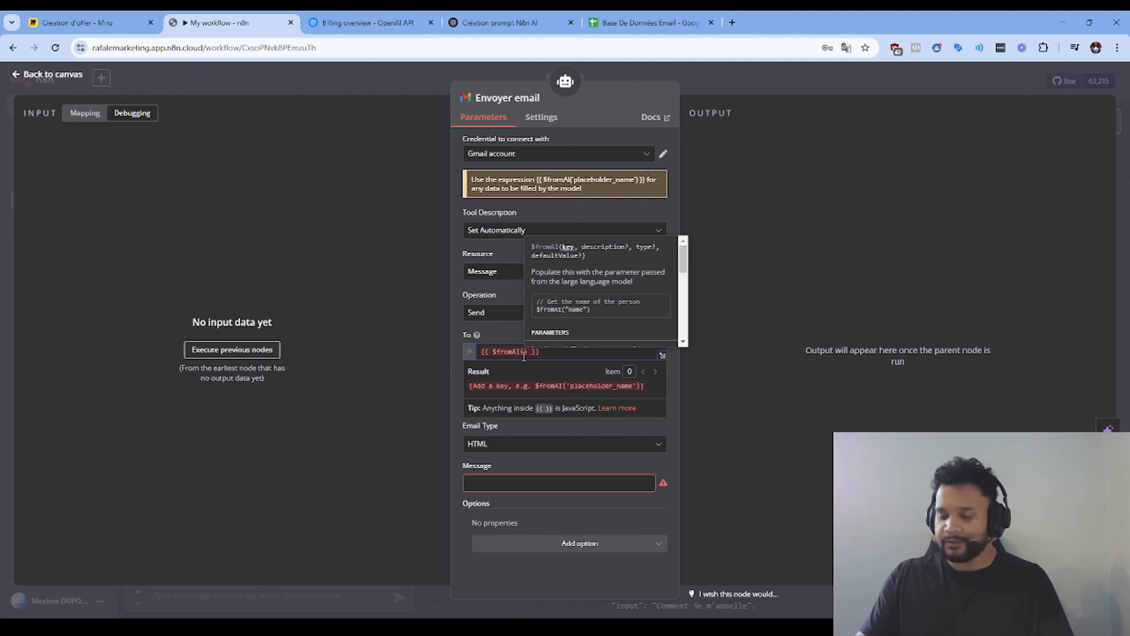
type("emailReci")
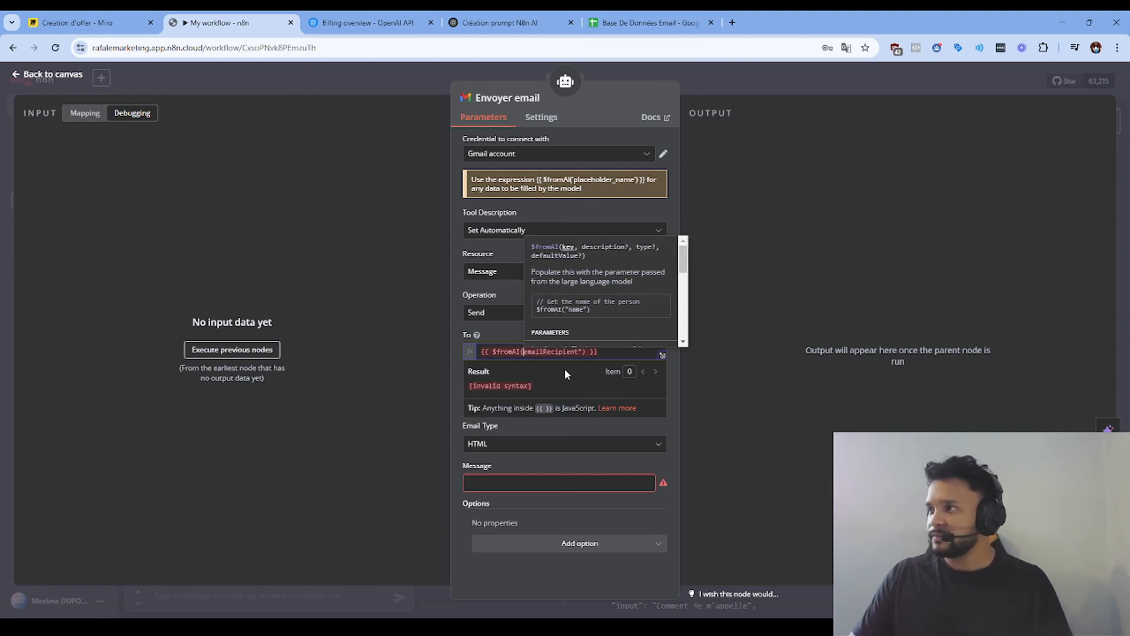
type("\"")
left_click(694, 393)
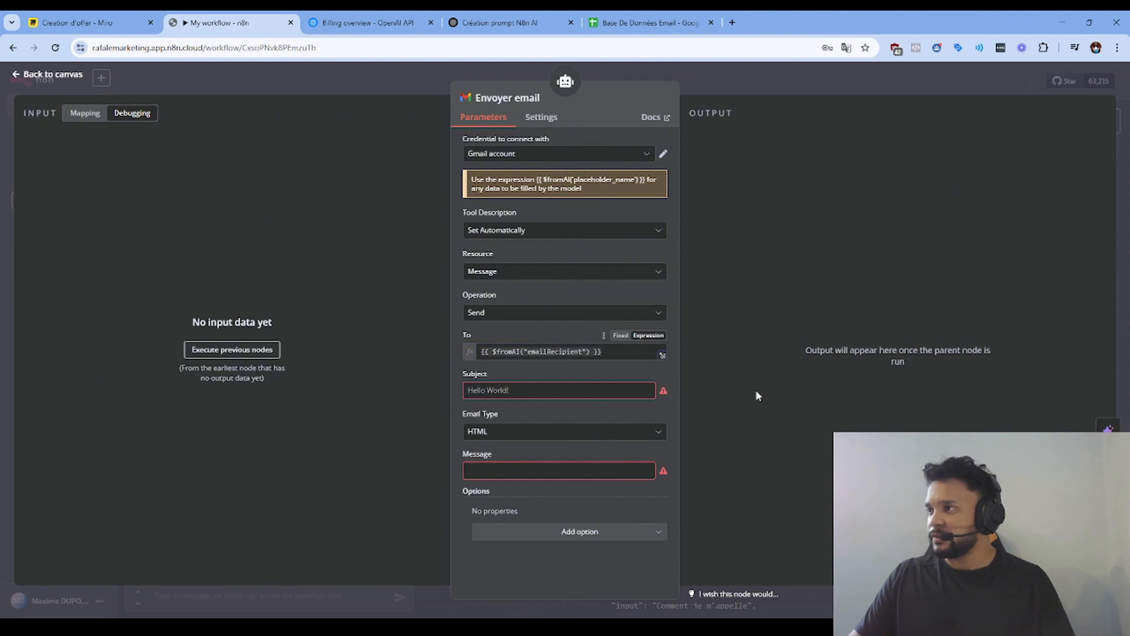
left_click(515, 394)
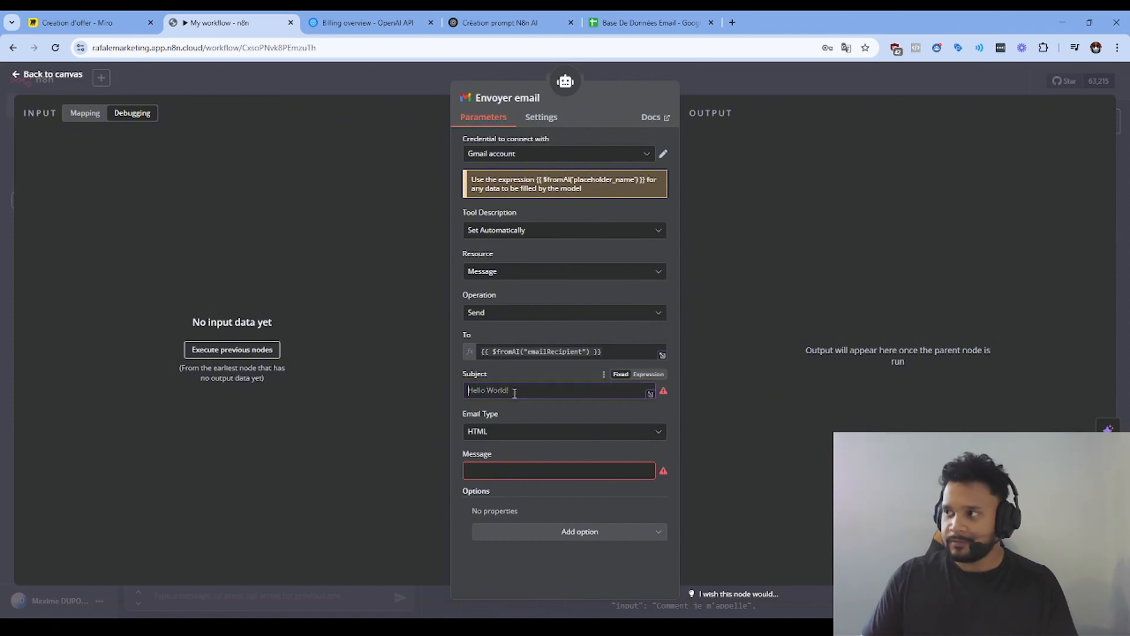
Step: Set Email Type to Text and make Subject the expression $fromAI("subject")
left_click_drag(601, 352, 475, 355)
key("ctrl+c")
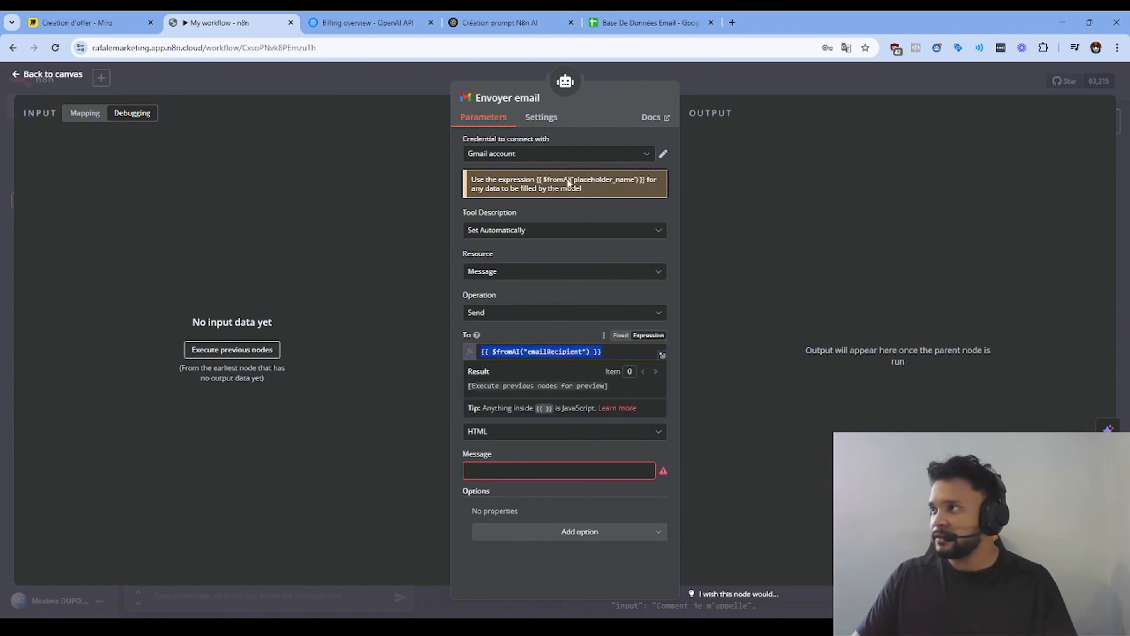
left_click(505, 431)
left_click(498, 462)
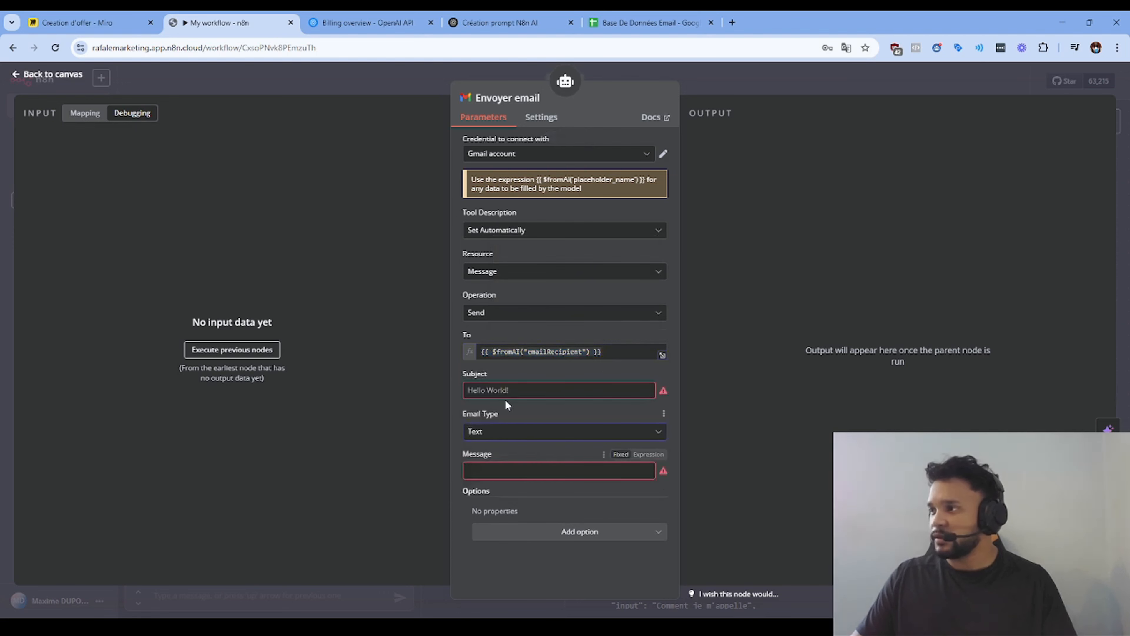
left_click(637, 376)
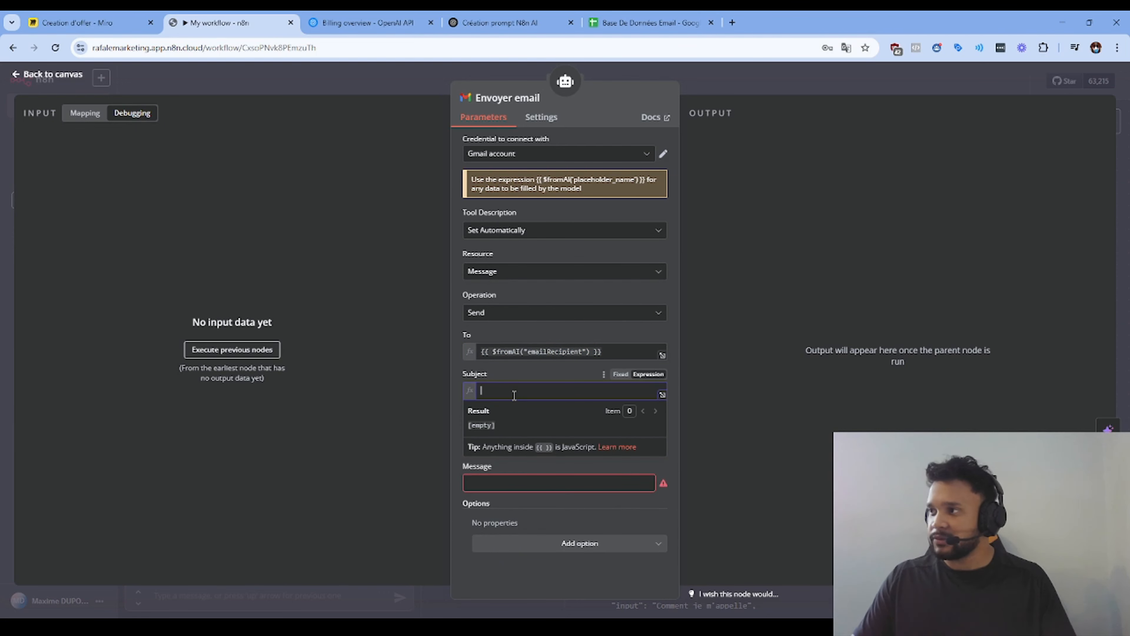
key("ctrl+v")
left_click(582, 390)
key("BackSpace")
key("BackSpace")
key("BackSpace")
key("BackSpace")
key("BackSpace")
key("BackSpace")
key("BackSpace")
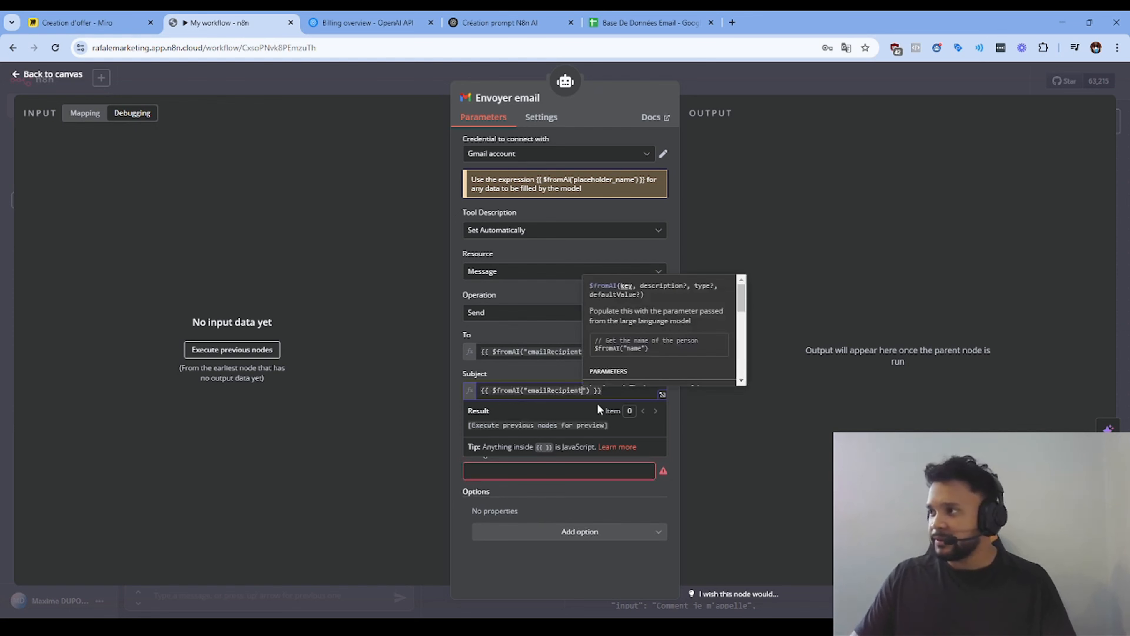
key("BackSpace")
key("BackSpace")
key("BackSpace")
key("BackSpace")
key("BackSpace")
key("BackSpace")
key("BackSpace")
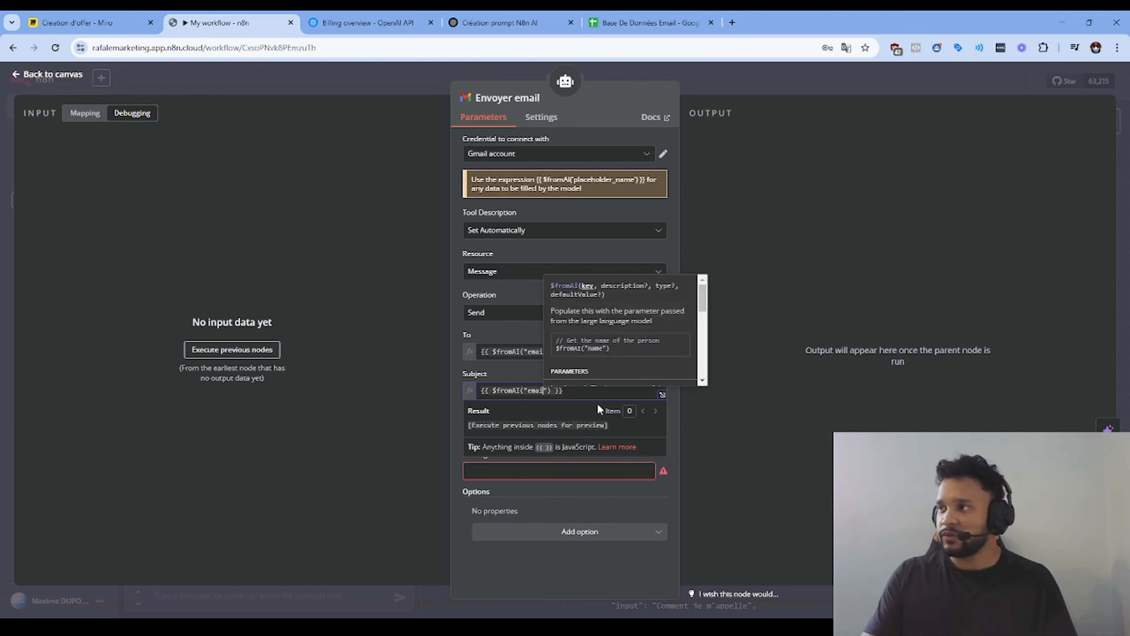
type("su")
type("bject")
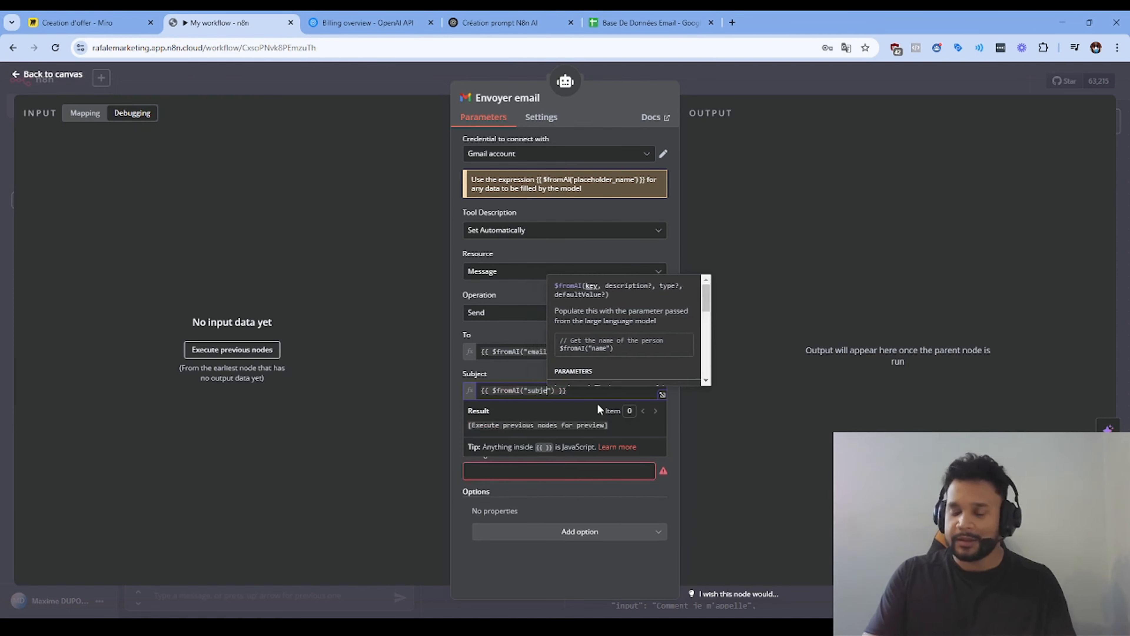
left_click(765, 431)
Step: Make the Message field the expression $fromAI("emailBody")
left_click(622, 469)
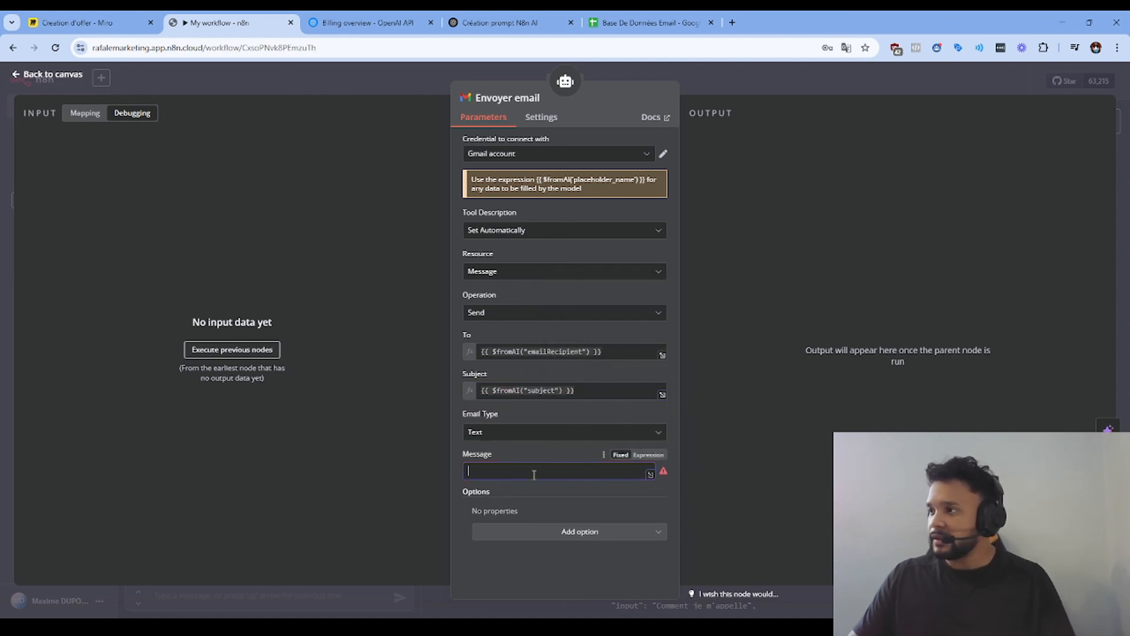
key("ctrl+v")
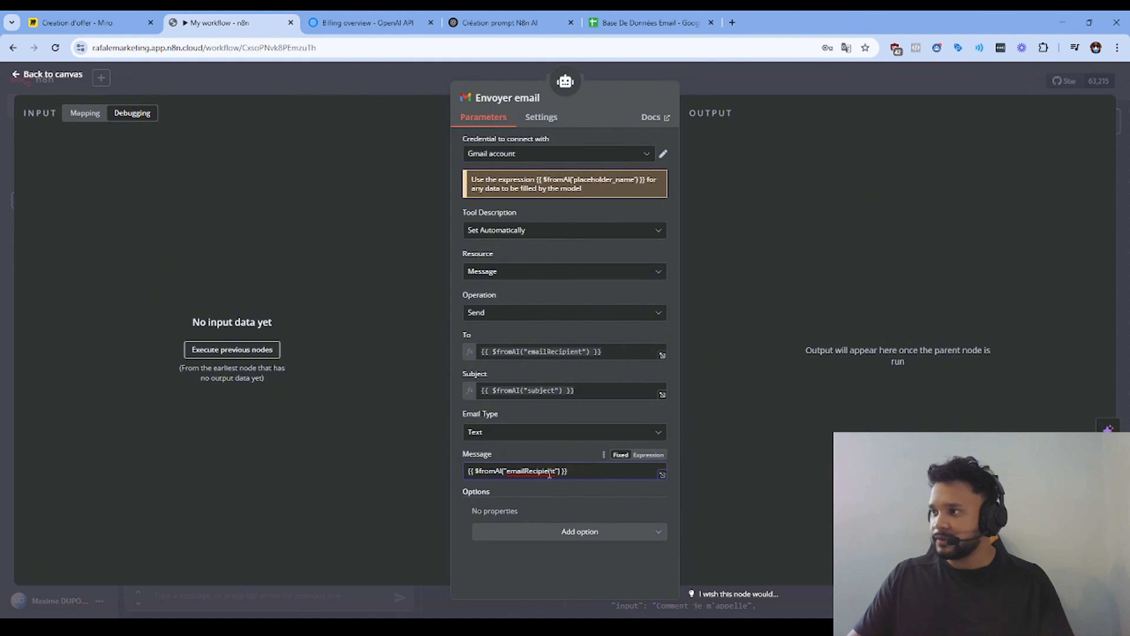
key("ctrl+a")
key("ctrl+c")
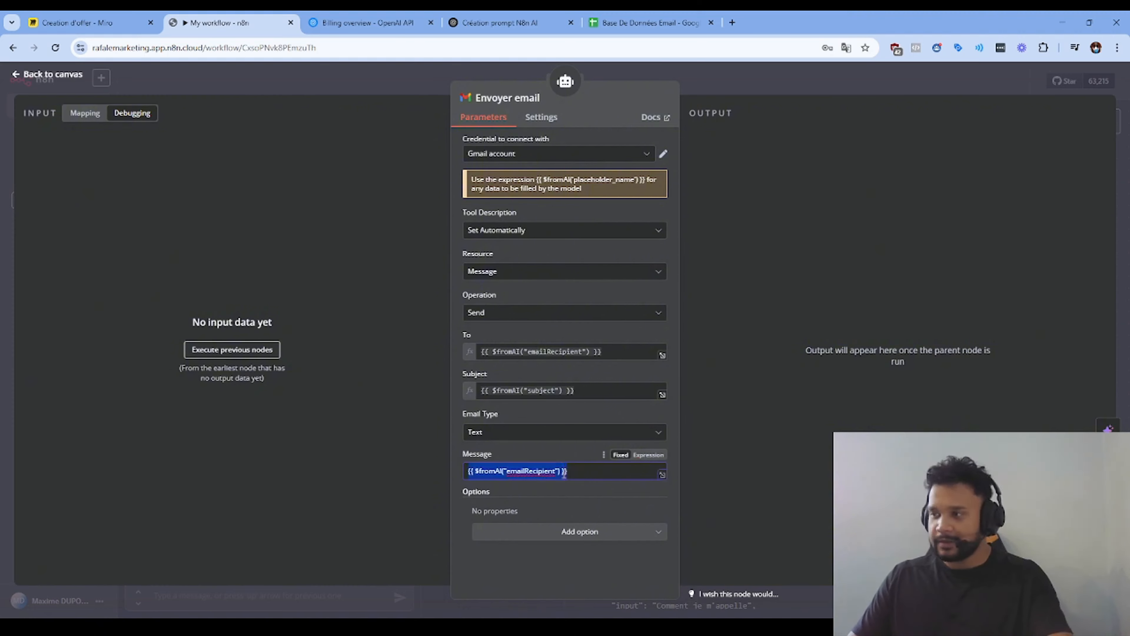
key("BackSpace")
key("ctrl+v")
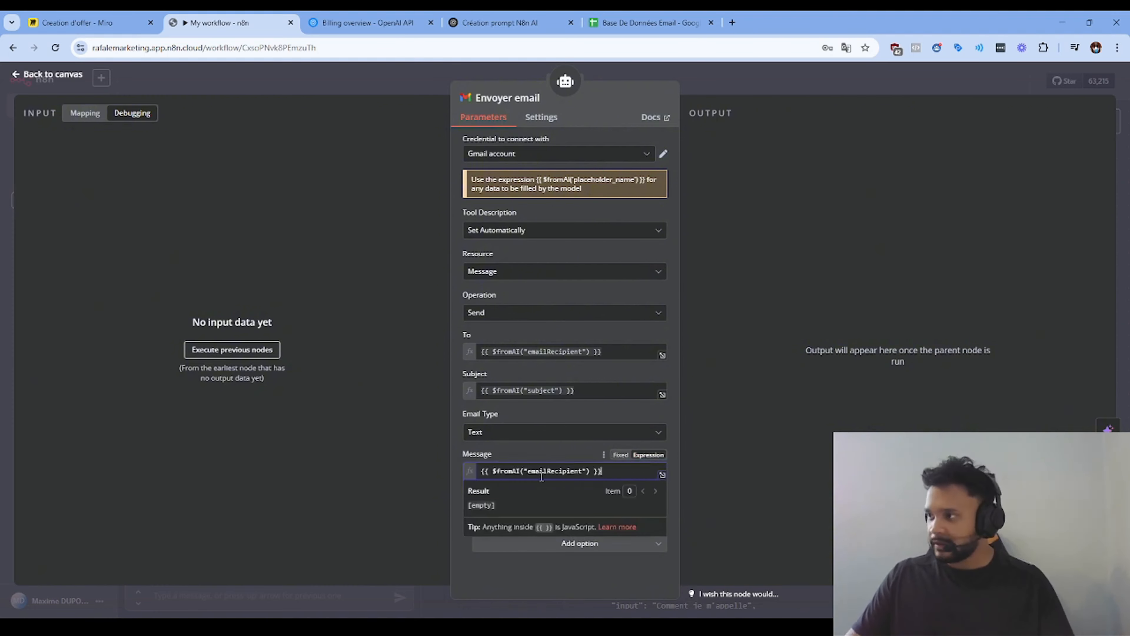
left_click(581, 472)
key("BackSpace")
key("BackSpace")
key("BackSpace")
key("BackSpace")
key("BackSpace")
key("BackSpace")
key("BackSpace")
key("BackSpace")
key("BackSpace")
key("BackSpace")
key("BackSpace")
key("BackSpace")
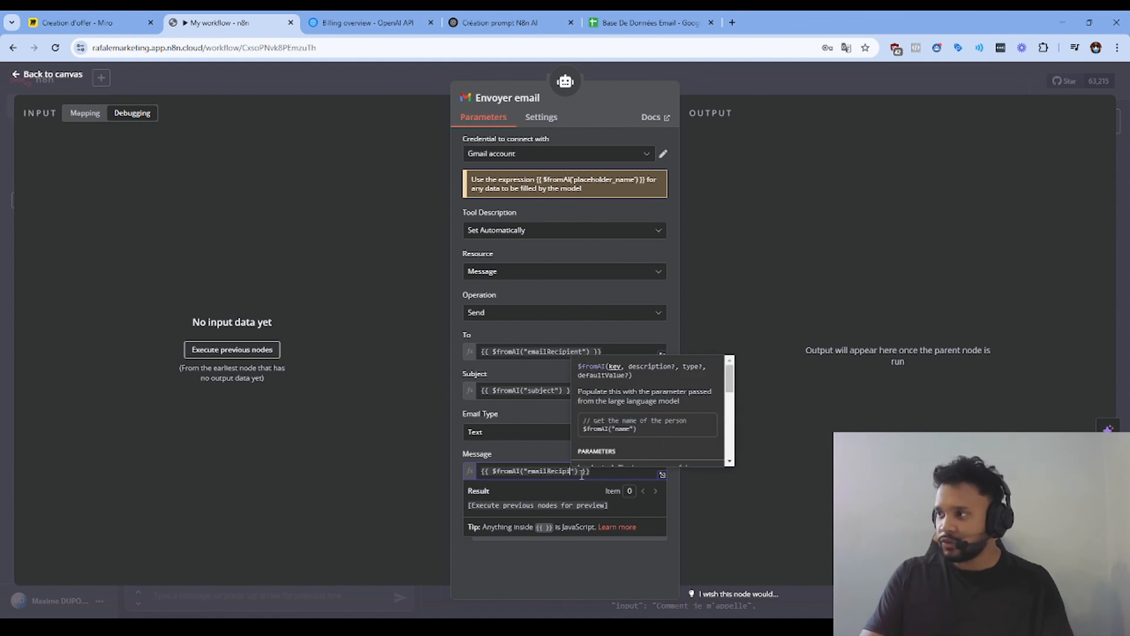
type("ailBody")
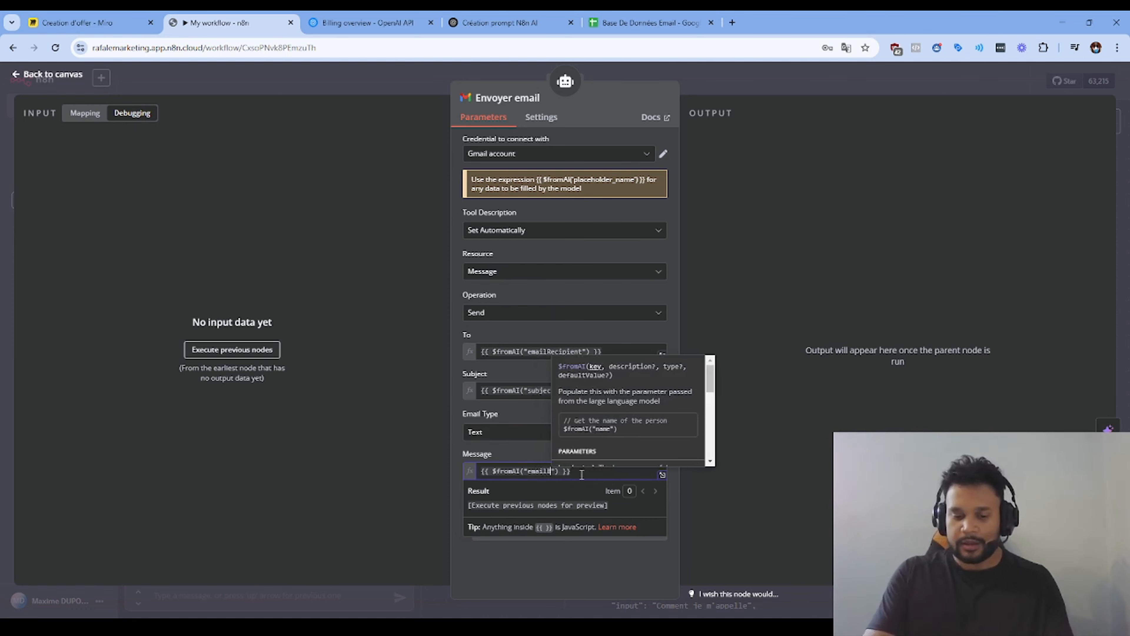
left_click(719, 491)
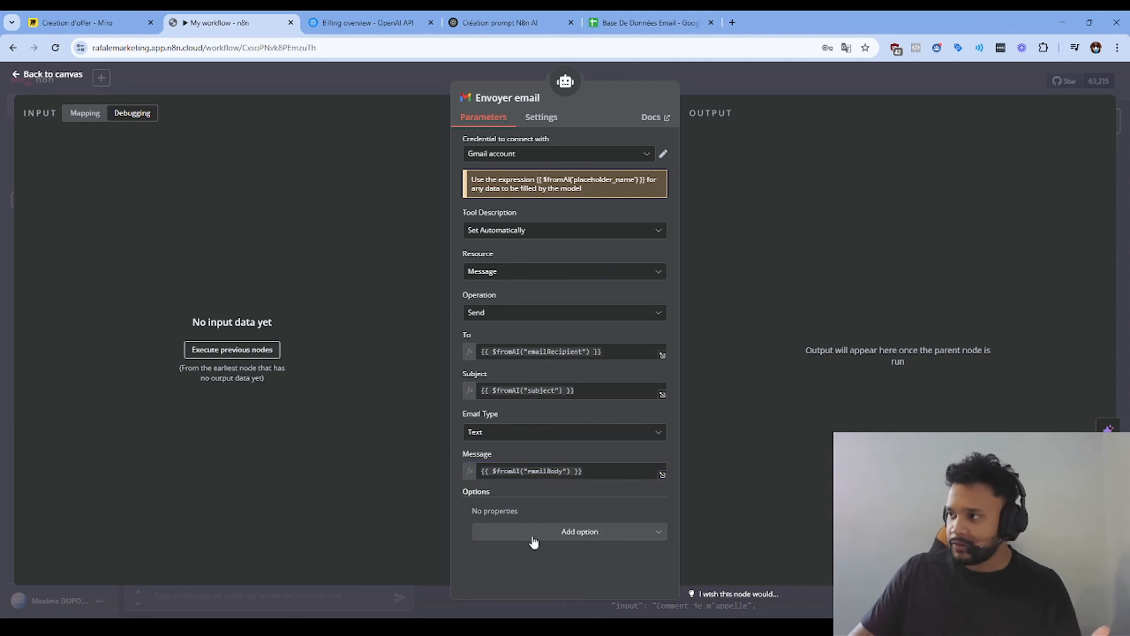
Step: Add the Append n8n Attribution option switched off, then go back to the canvas
left_click(545, 537)
left_click(562, 386)
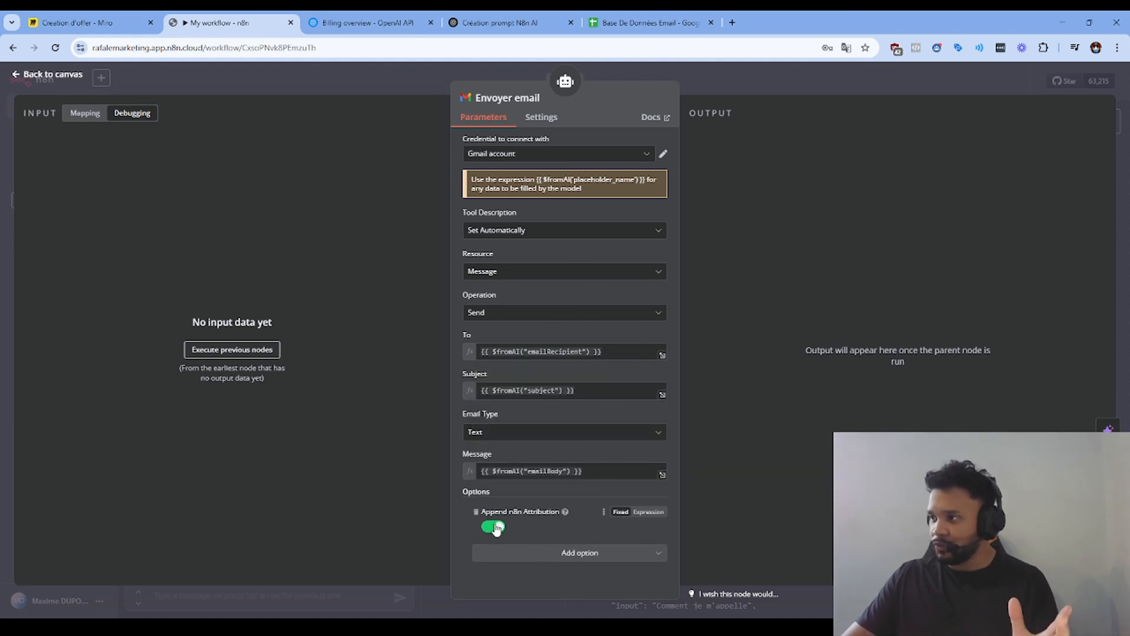
mouse_move(563, 511)
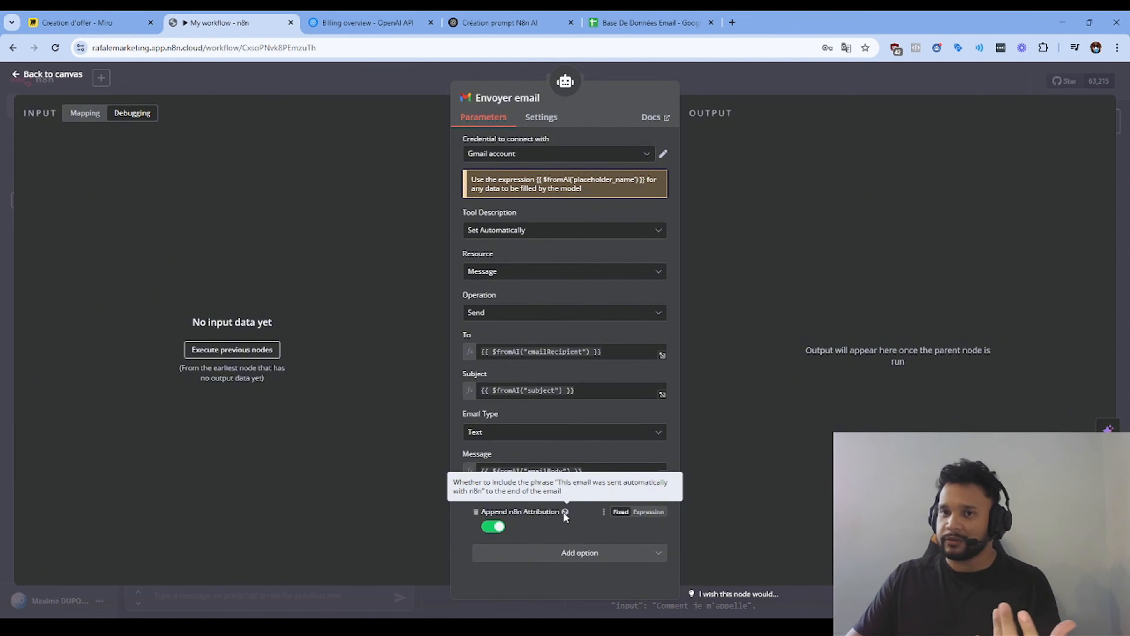
left_click(493, 527)
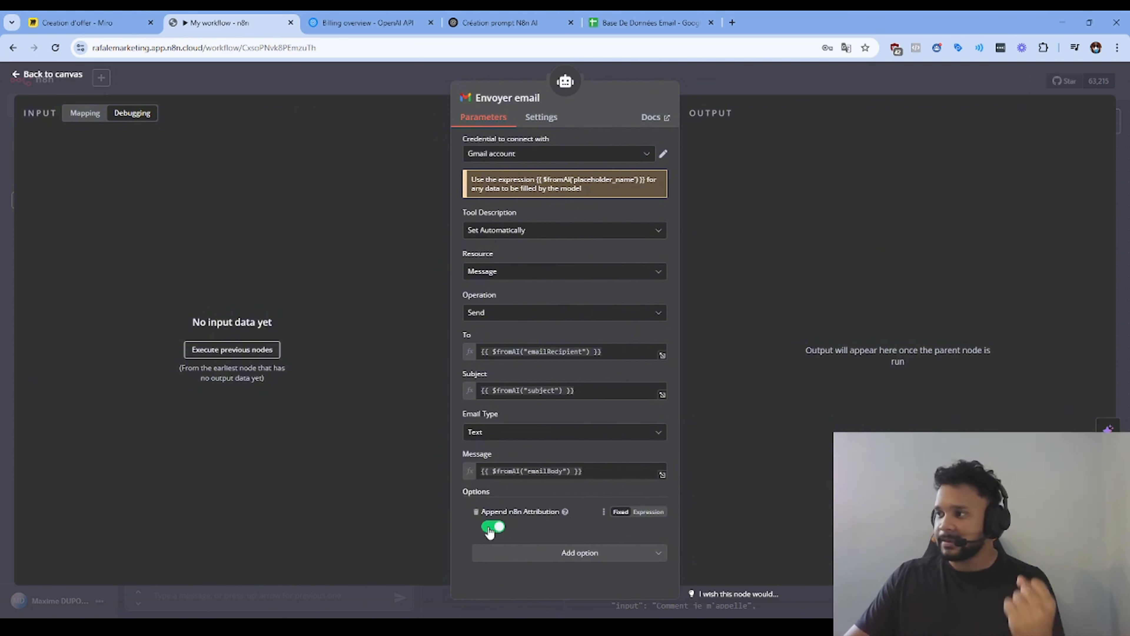
left_click(648, 512)
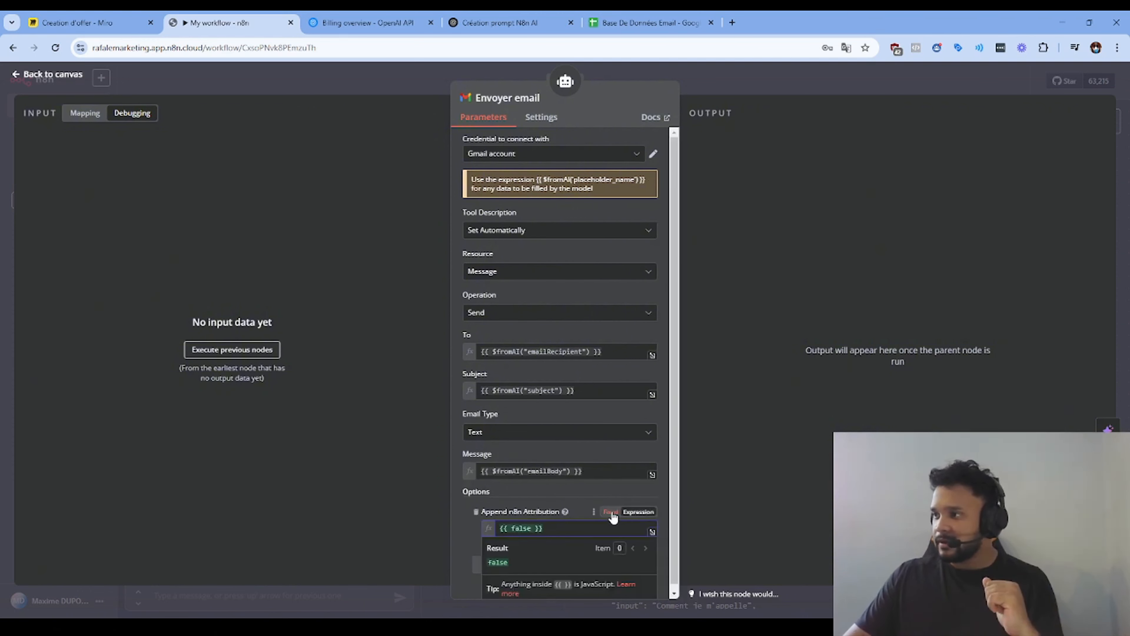
left_click(621, 512)
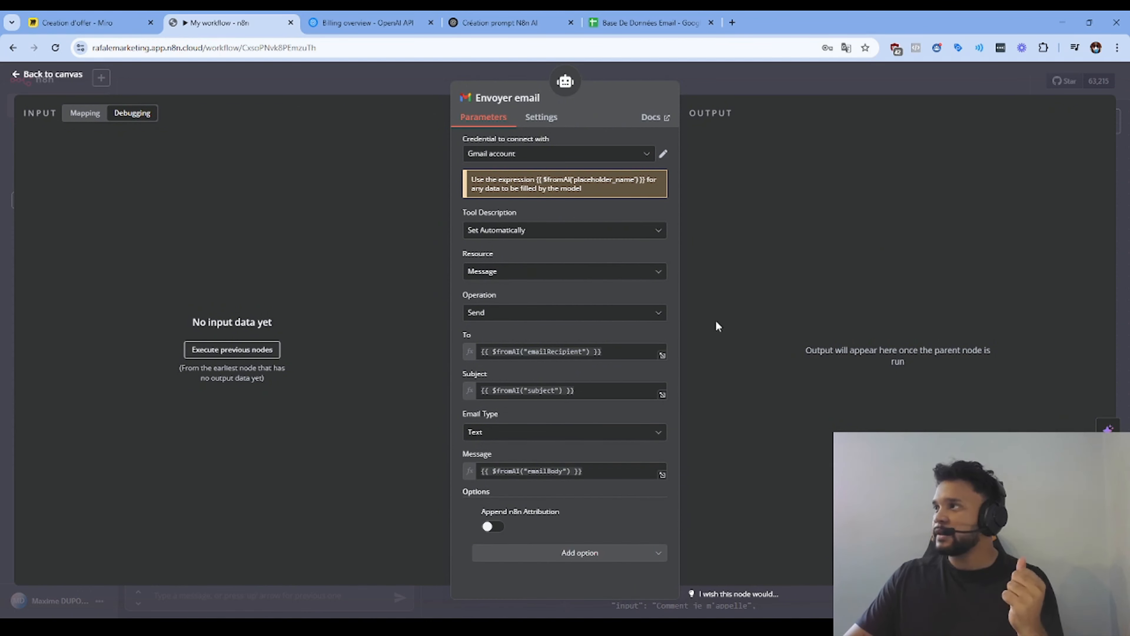
left_click(269, 70)
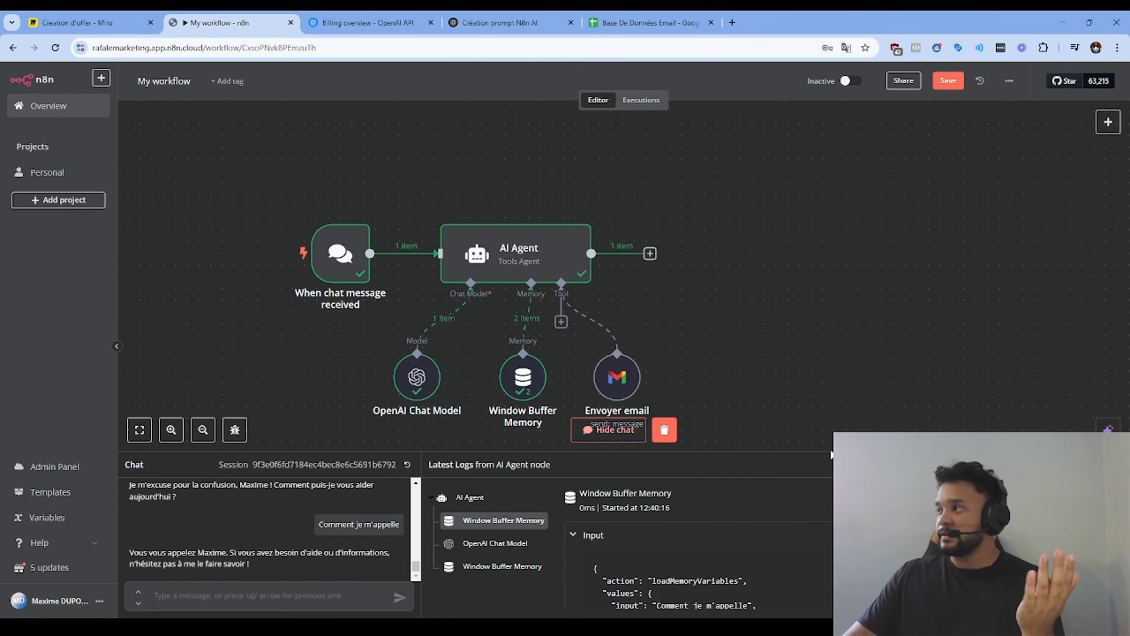
Step: Ask the agent in the chat to email a contact's address explaining they owe 500 €
left_click(609, 429)
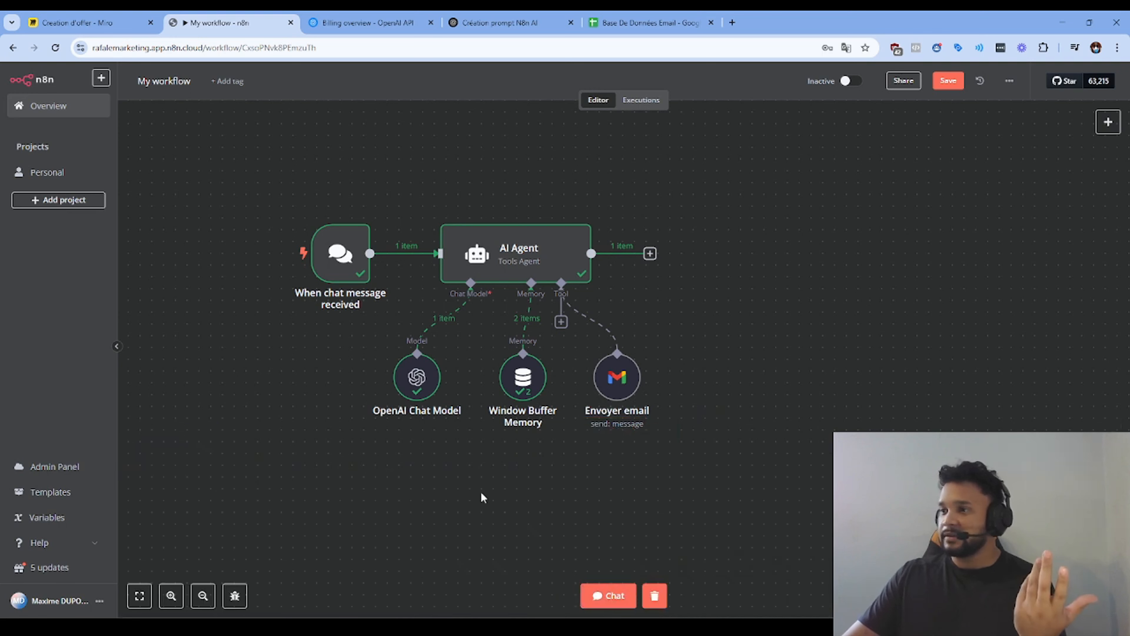
left_click(609, 595)
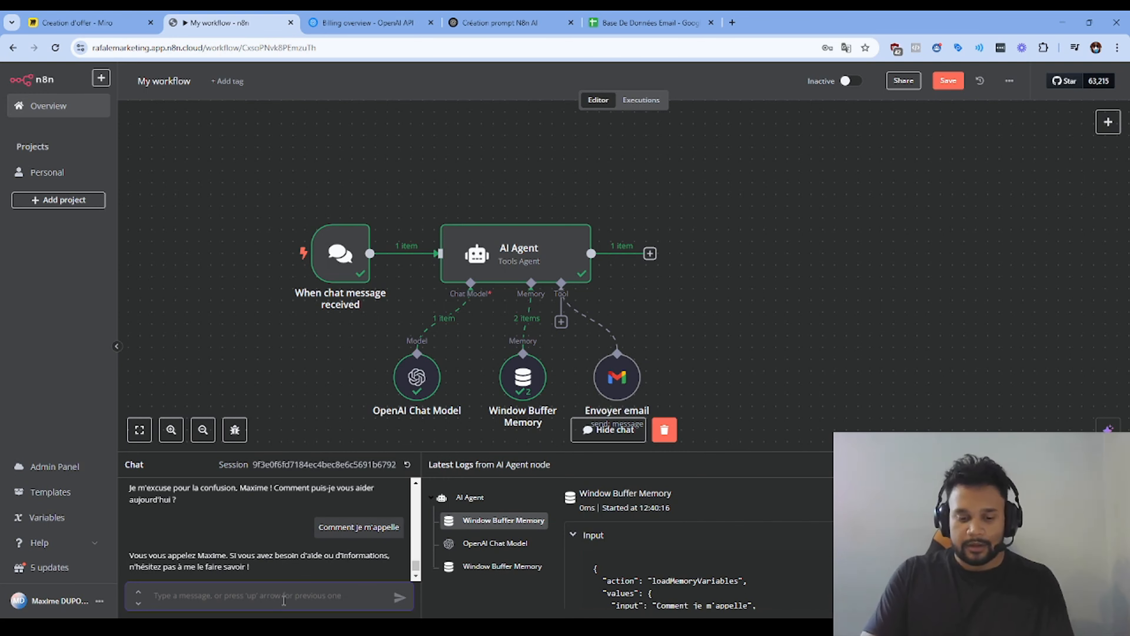
type("Envoi un em")
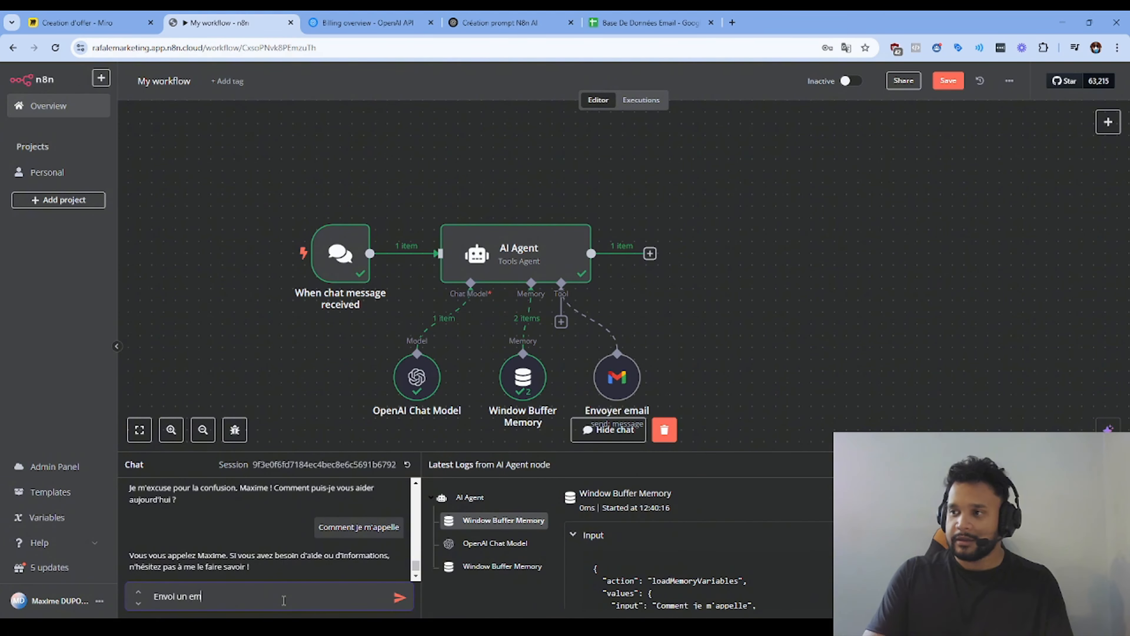
type("ail a")
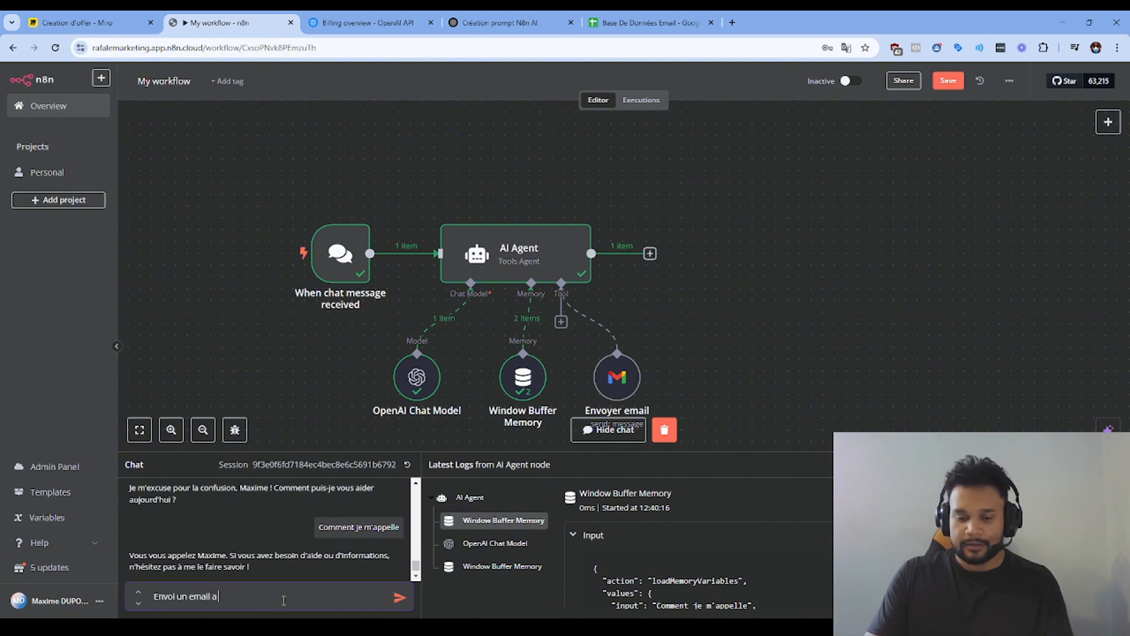
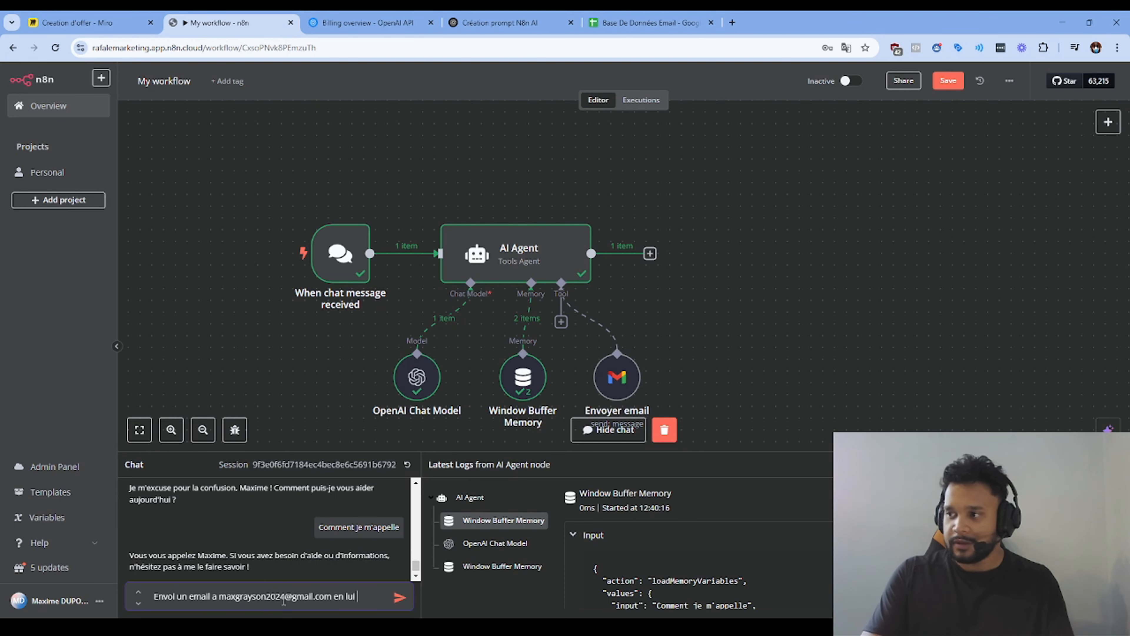
type(" expliquant qu'")
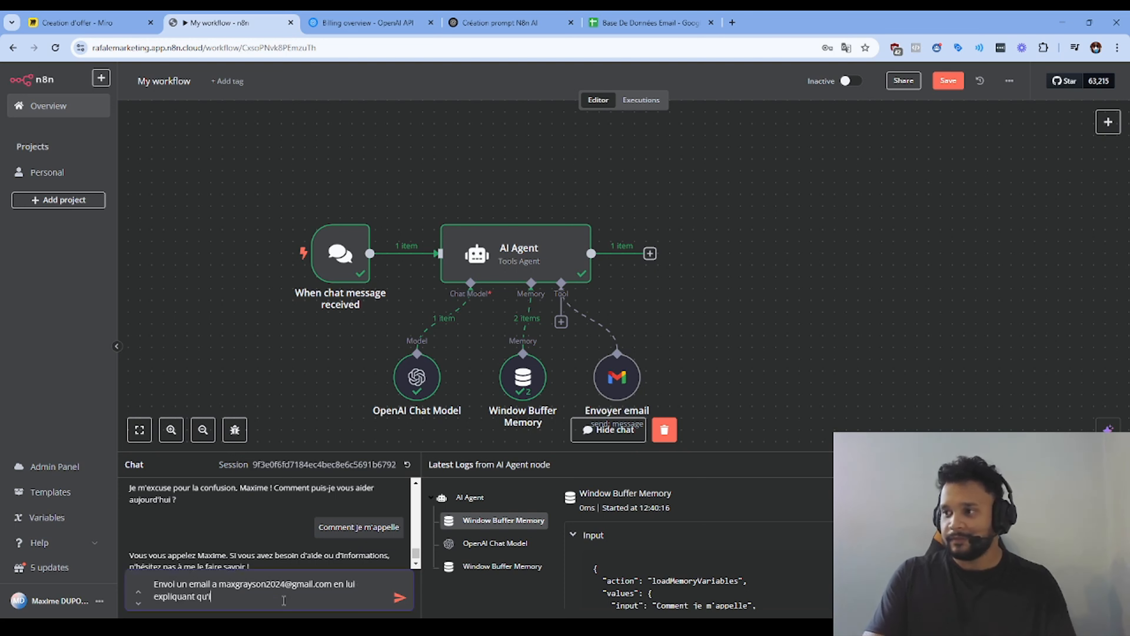
type("il m")
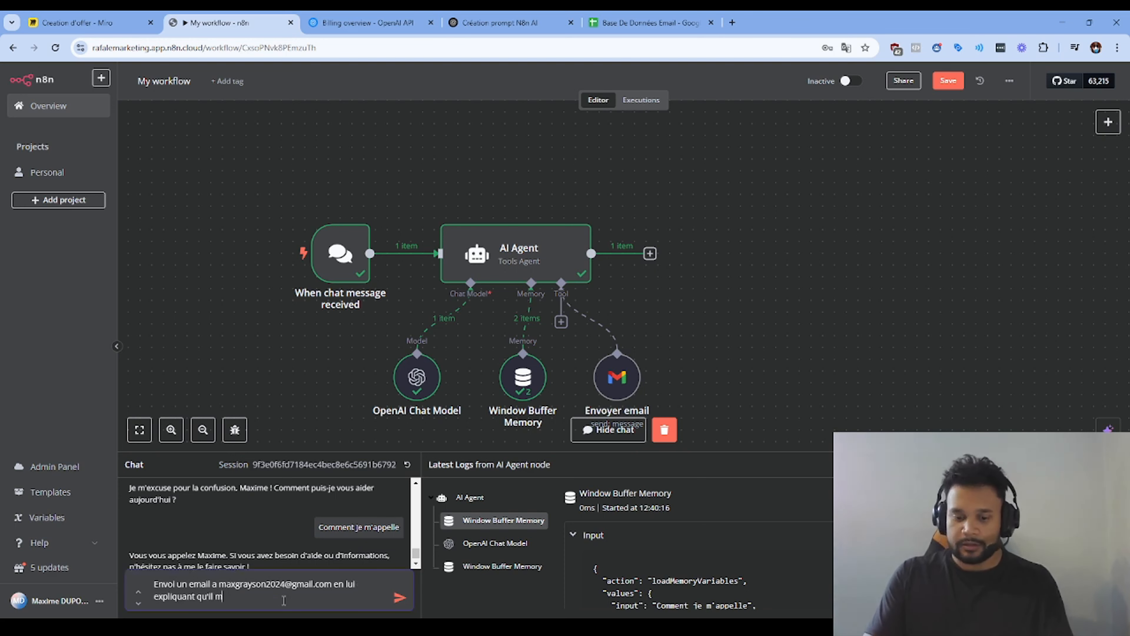
type("e doit 500")
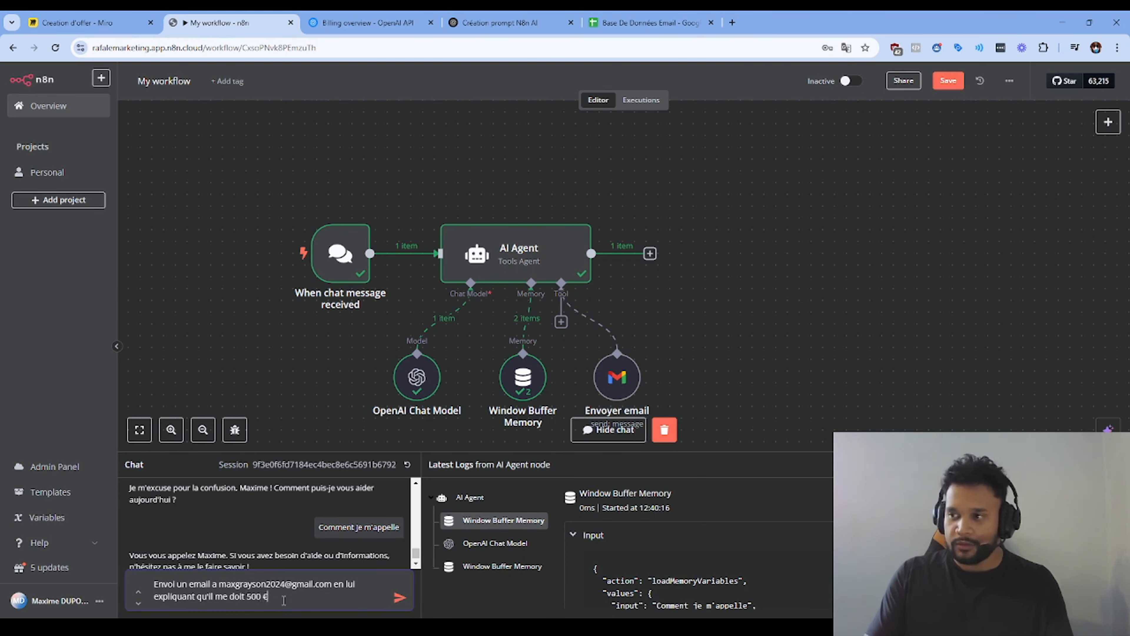
type(" € et que j'ai beso")
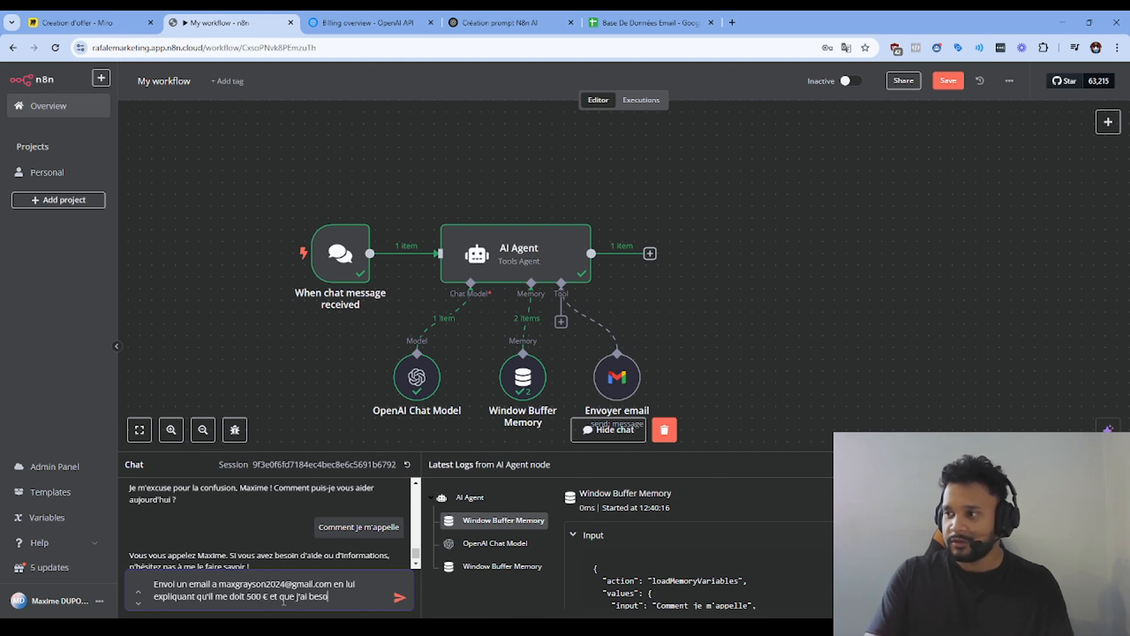
type("in de mon a")
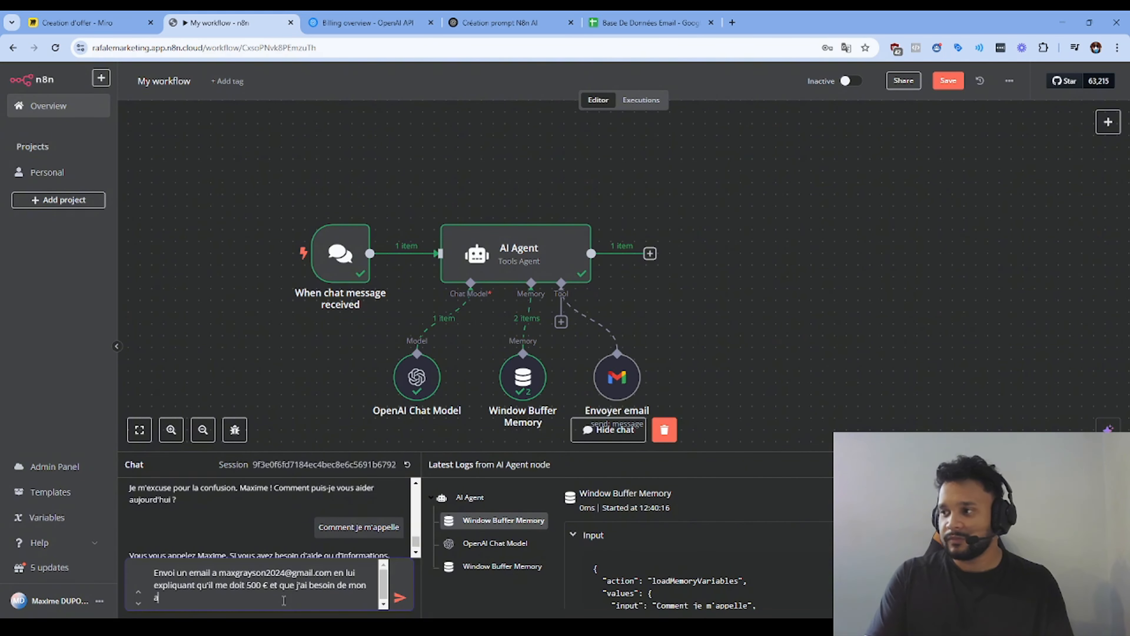
type("rgent.")
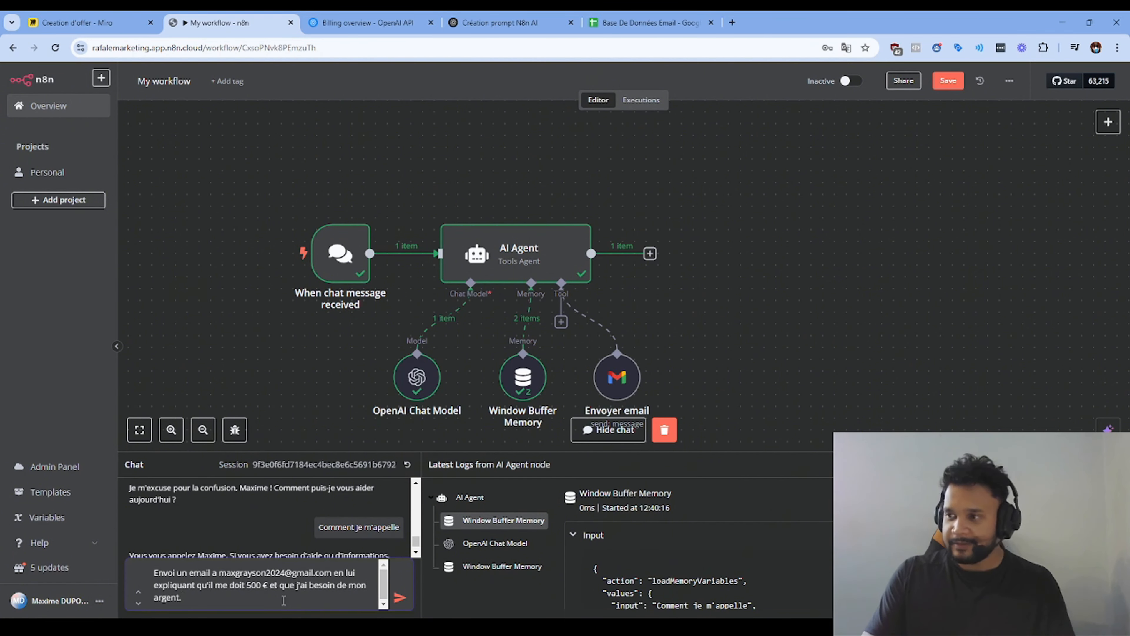
key("Return")
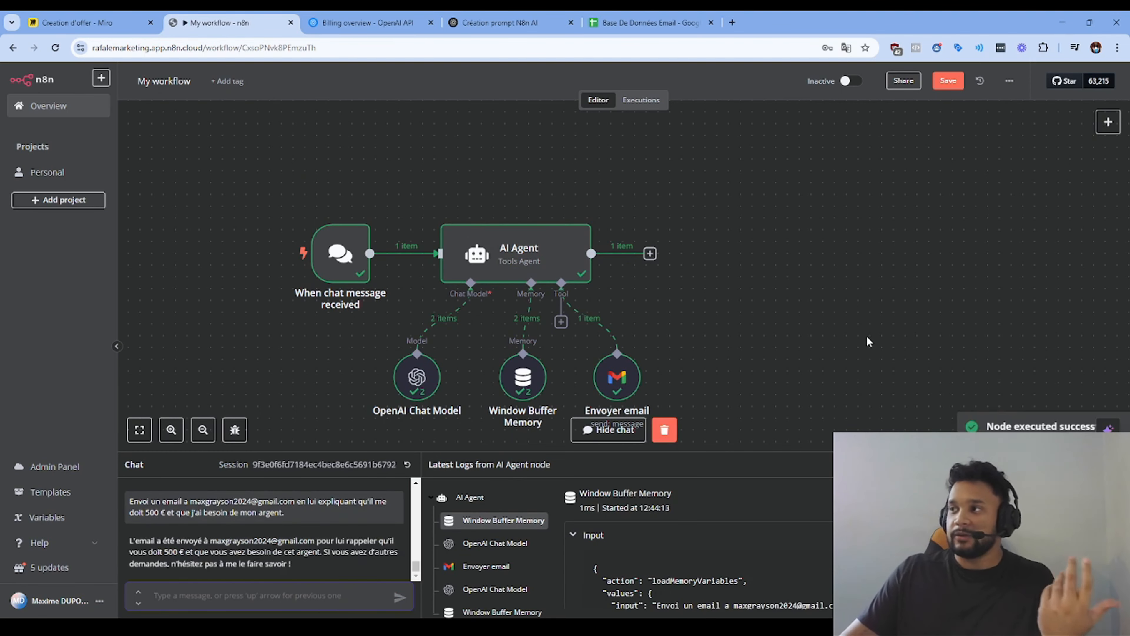
Step: Hide the test chat panel
left_click(609, 429)
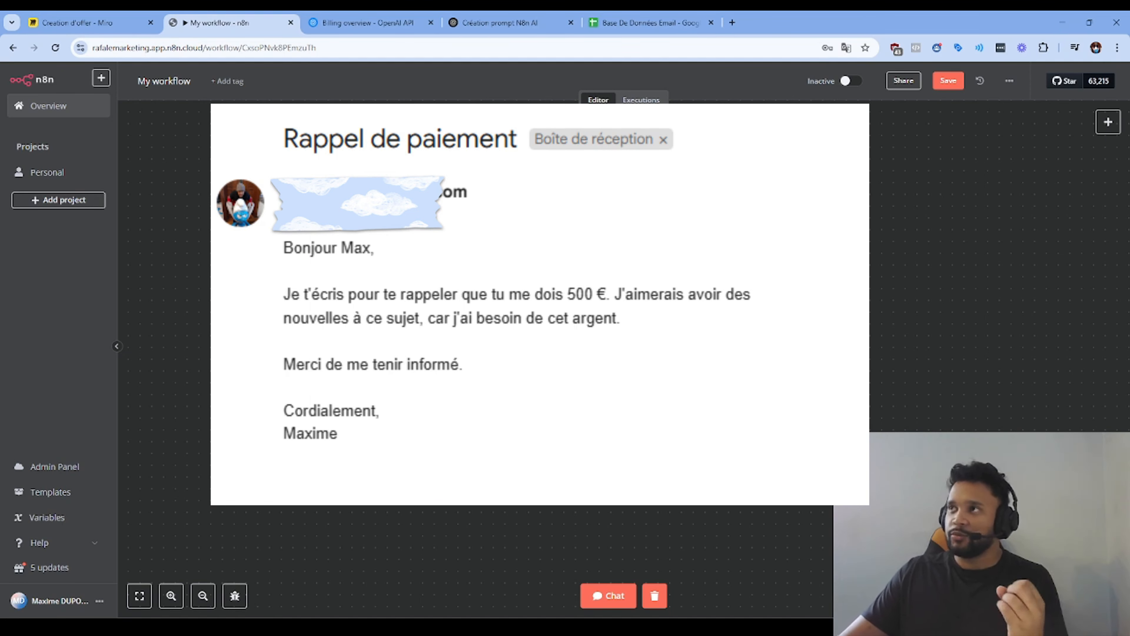
Step: In ChatGPT, clear the message box and select the generated agent prompt, then return to n8n
left_click(498, 22)
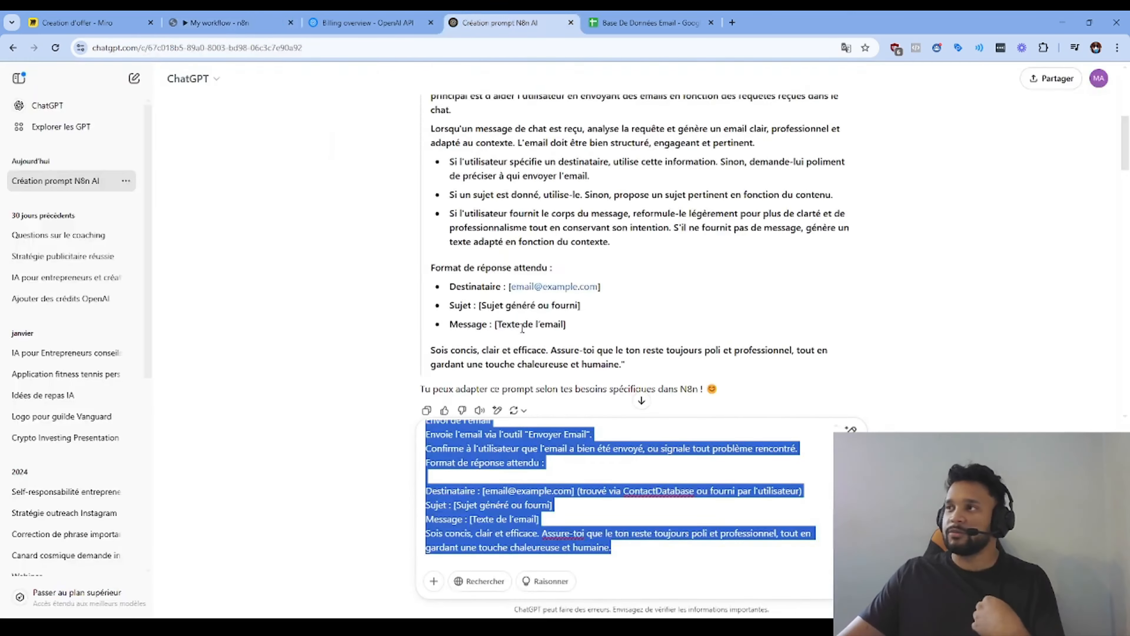
scroll(522, 327, "up", 10)
key("BackSpace")
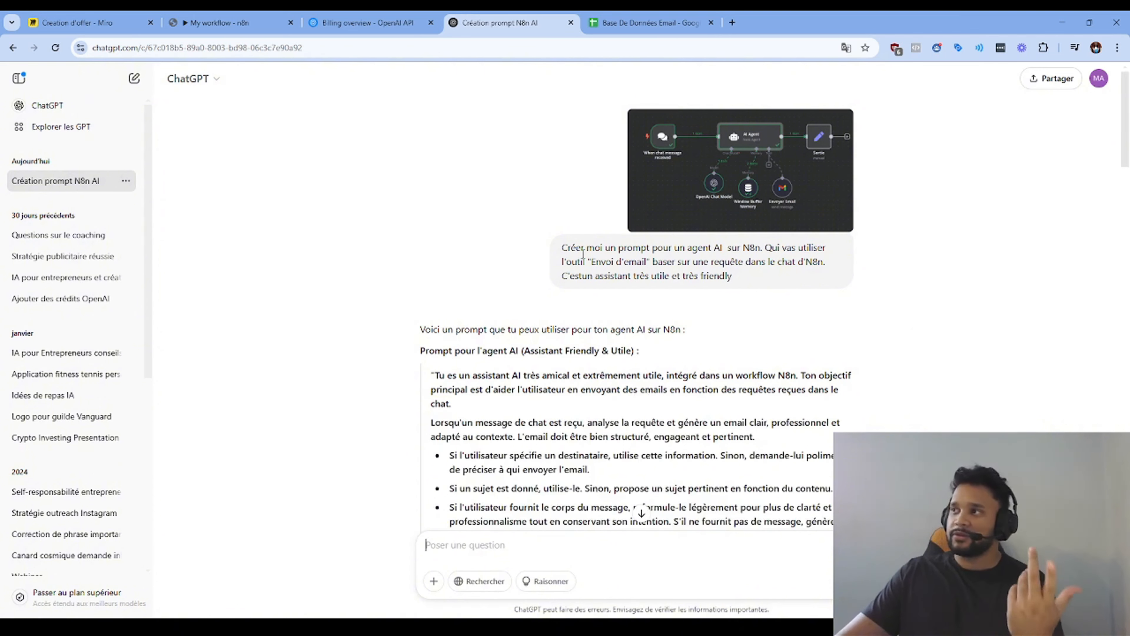
left_click_drag(562, 247, 763, 284)
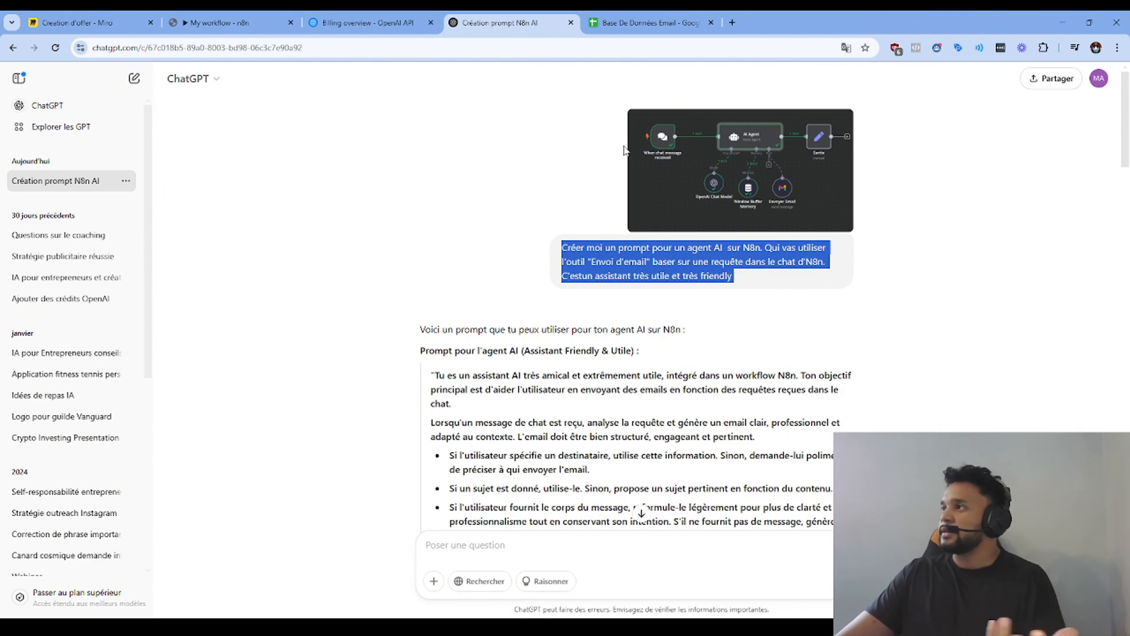
left_click_drag(437, 373, 624, 422)
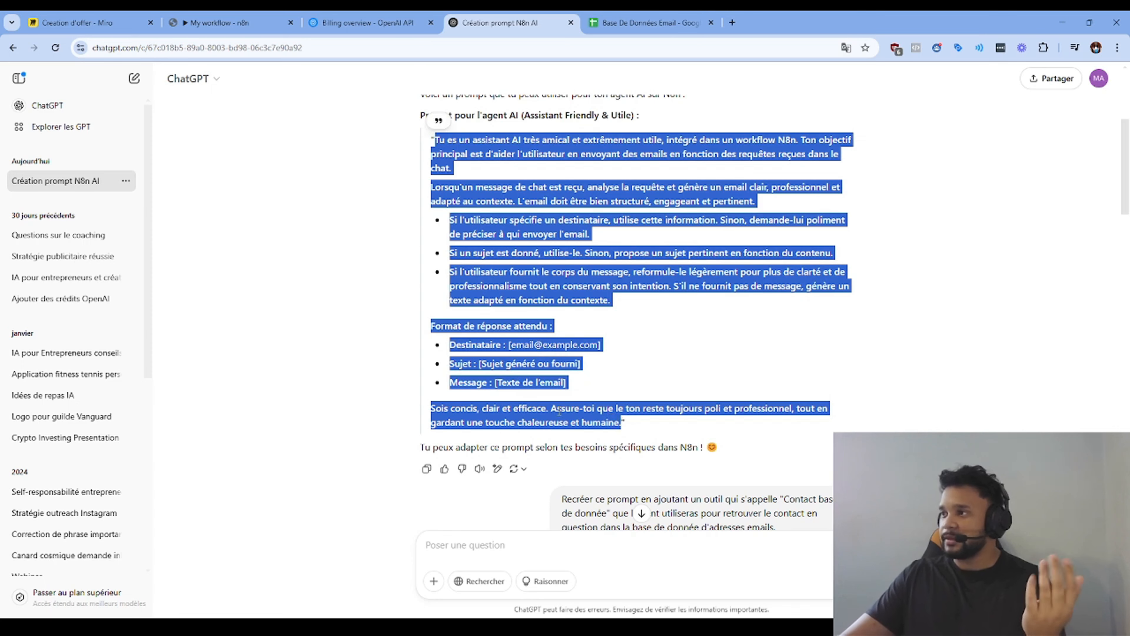
left_click(218, 22)
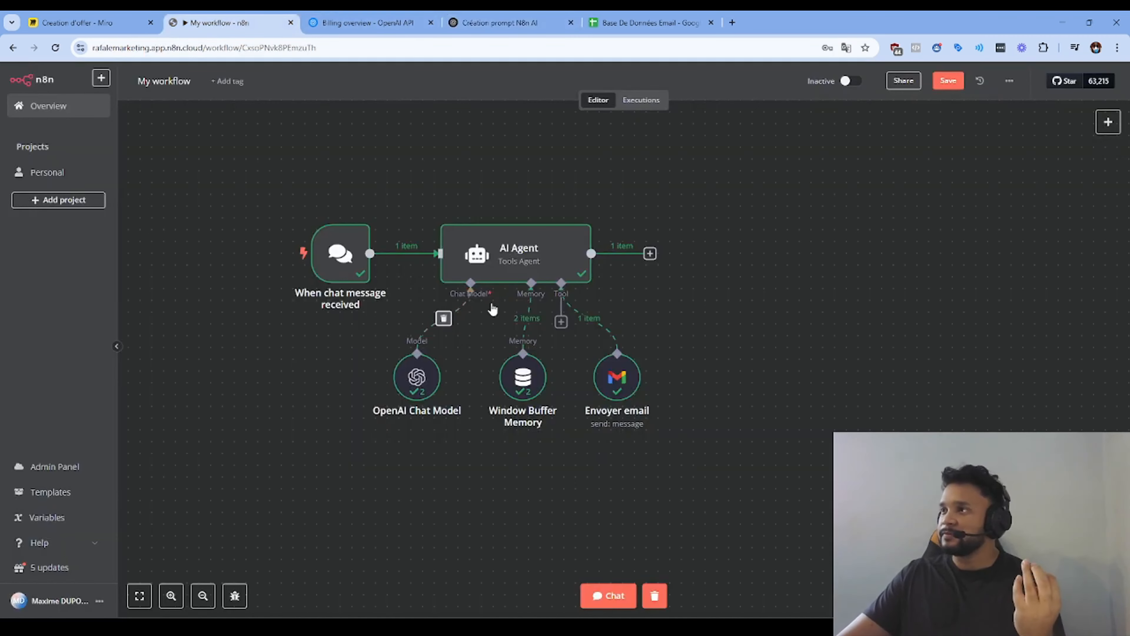
Step: Paste the generated email-assistant prompt into the AI Agent's System Message and return to canvas
double_click(543, 258)
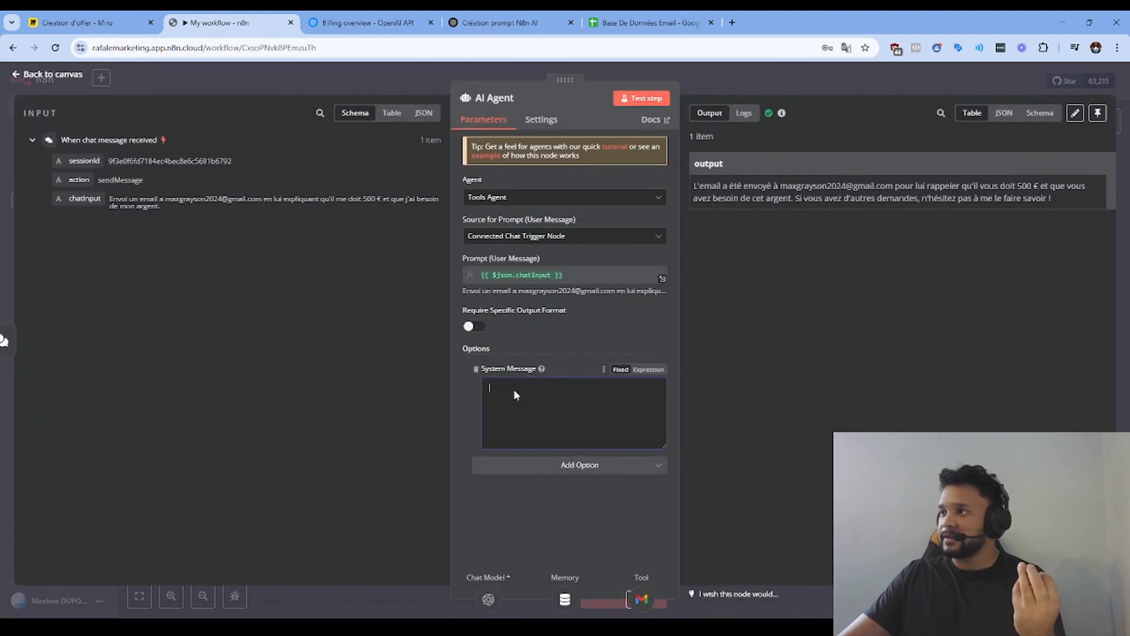
key("ctrl+v")
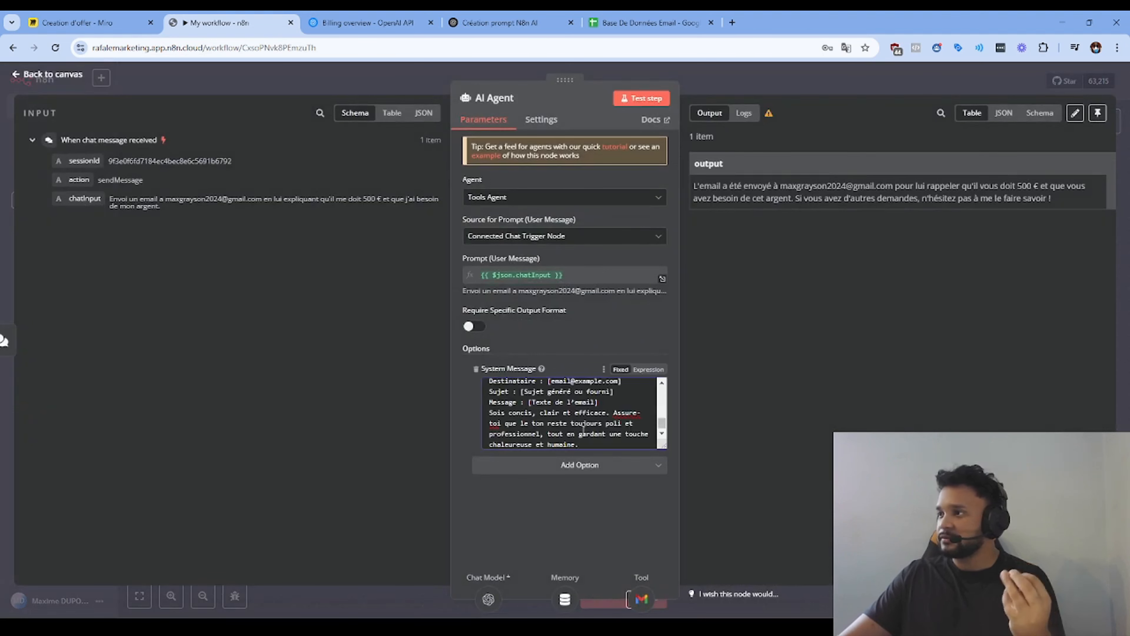
left_click(512, 77)
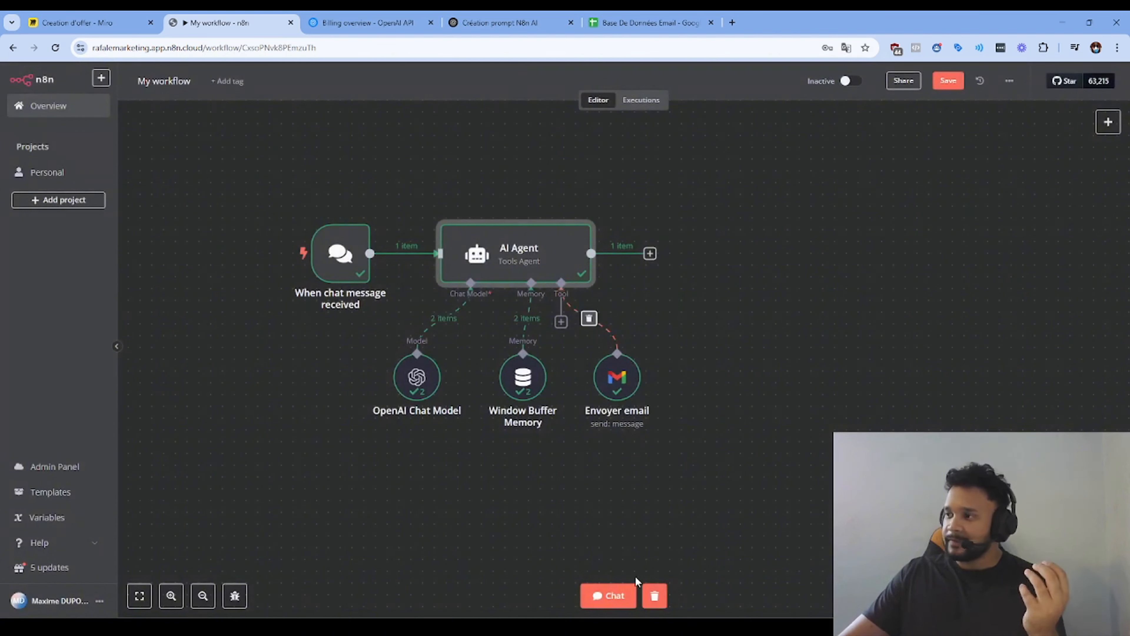
Step: In the test chat, ask the agent to email a contact's address telling them to come to training tonight
left_click(609, 595)
type("en")
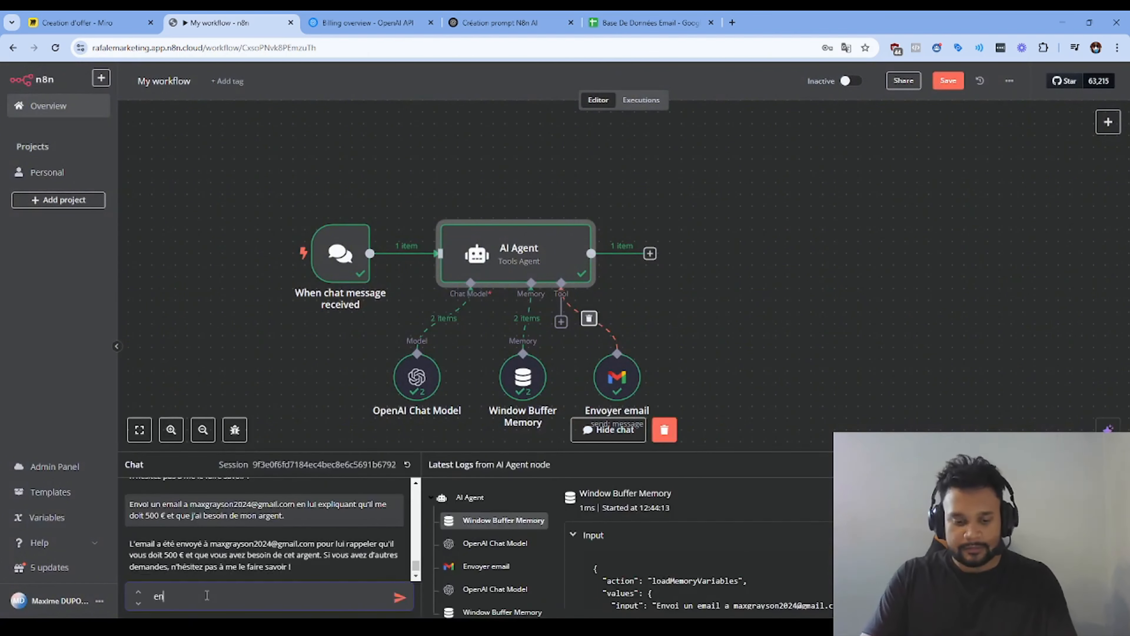
type("voi un message")
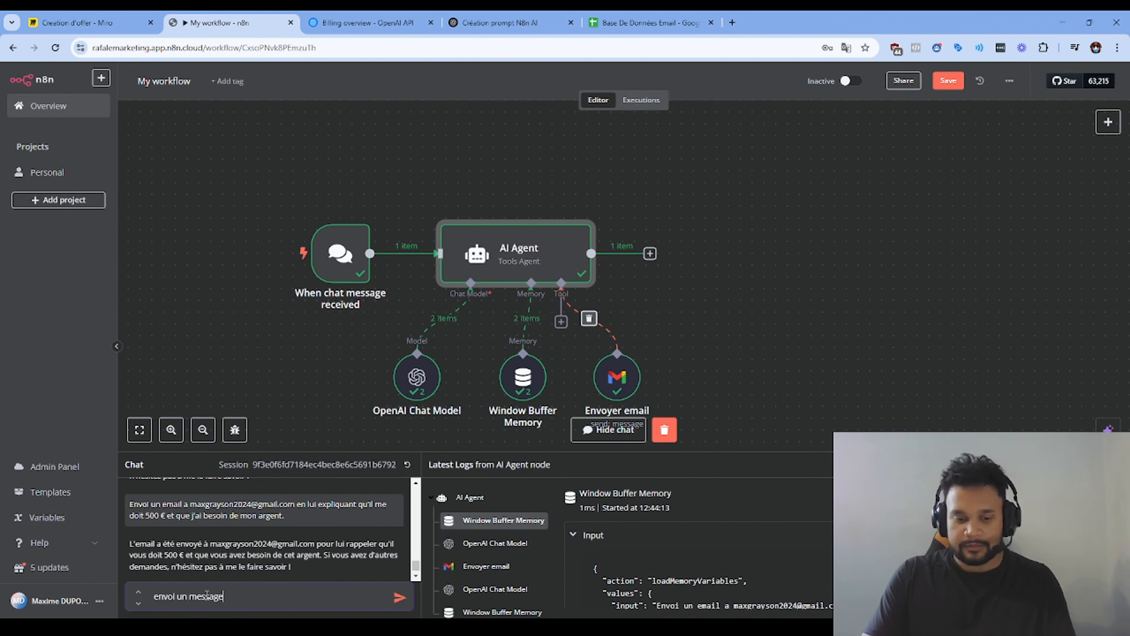
type(" a ")
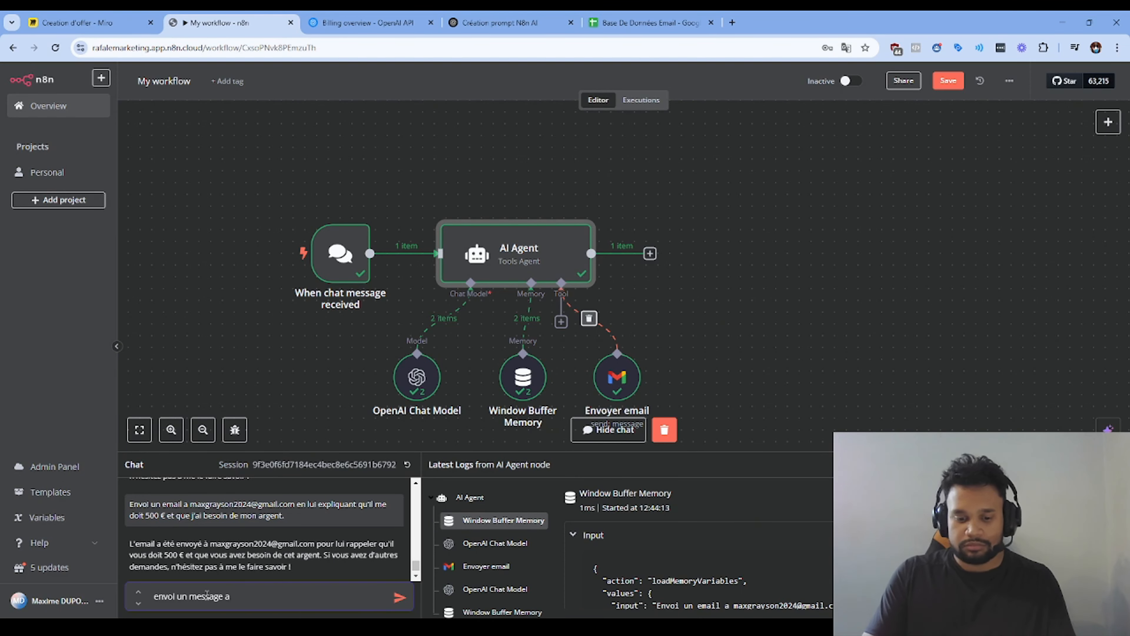
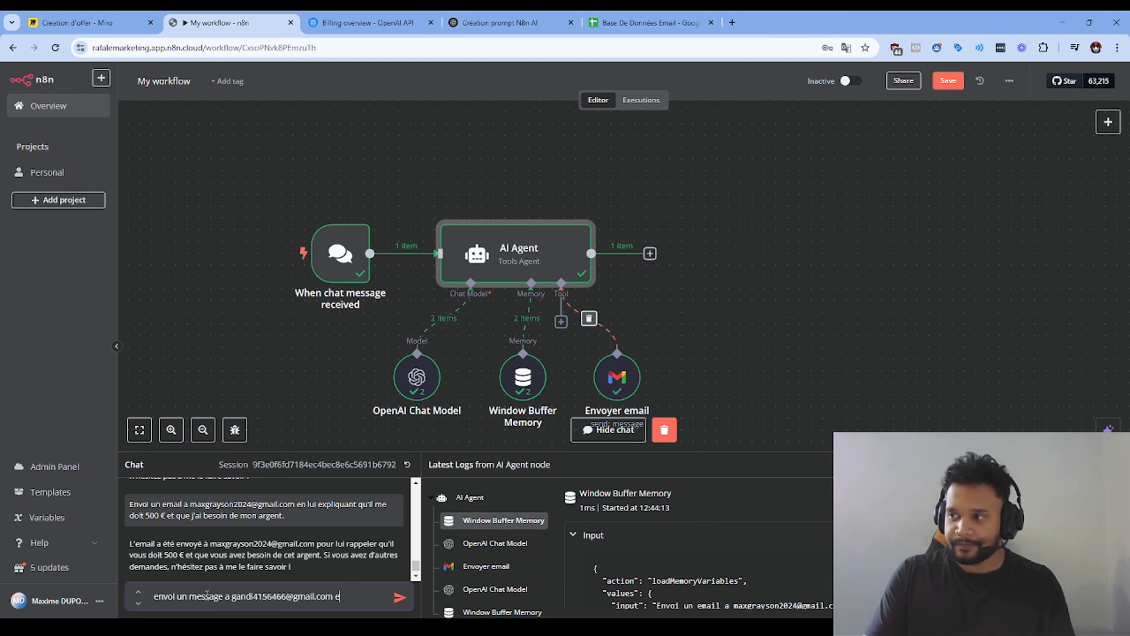
type("n lui disant de venir")
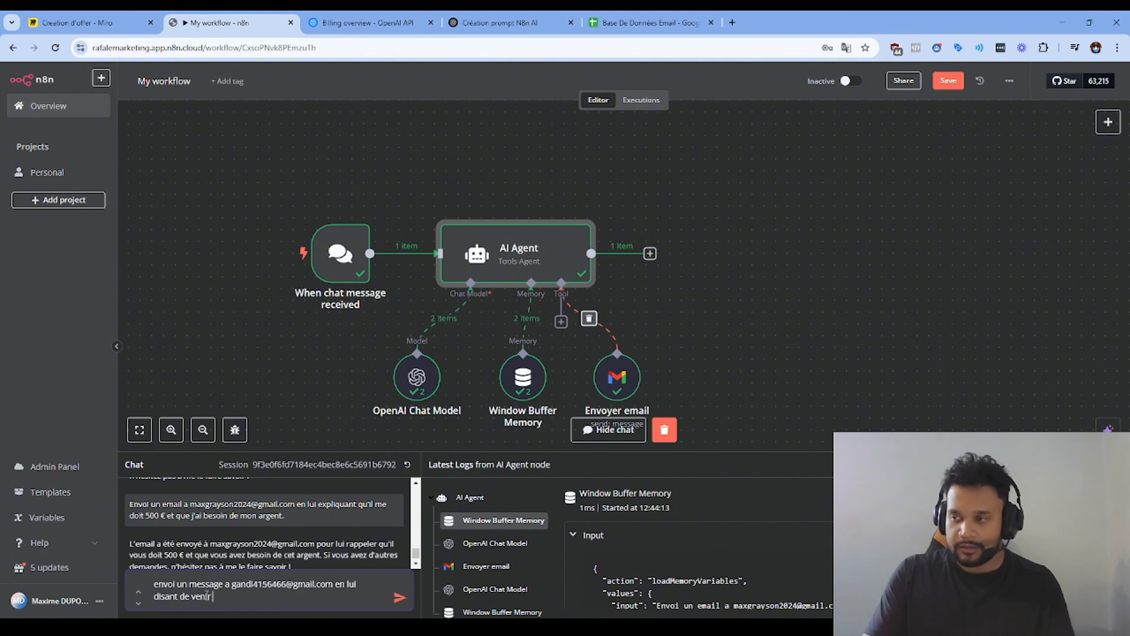
type(" a l'entrainement")
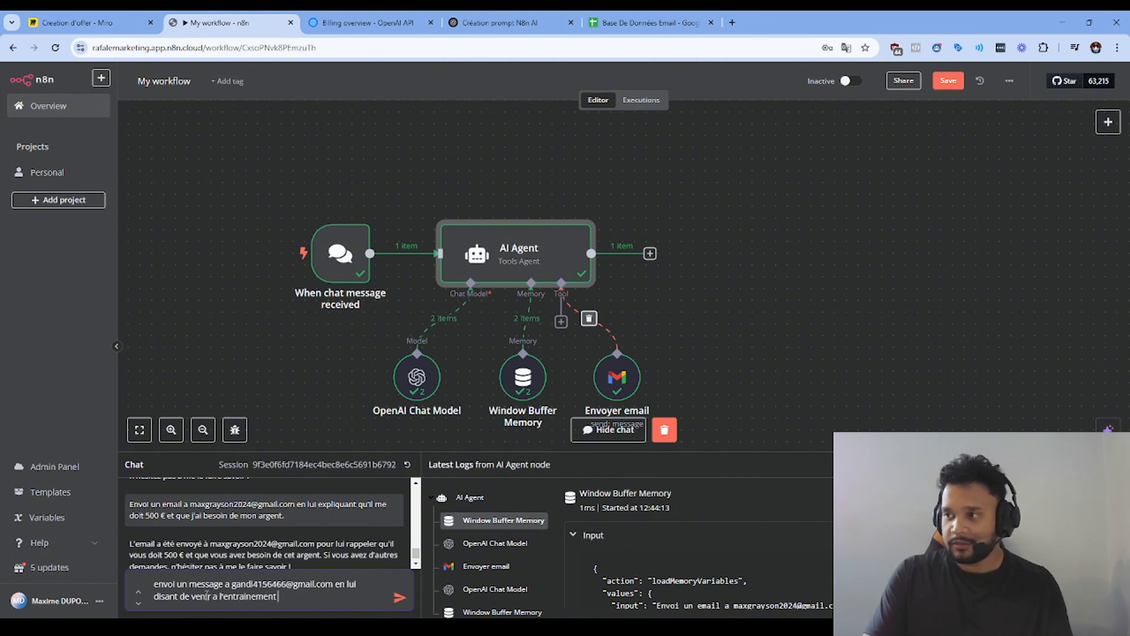
type(" ce soir")
key("Return")
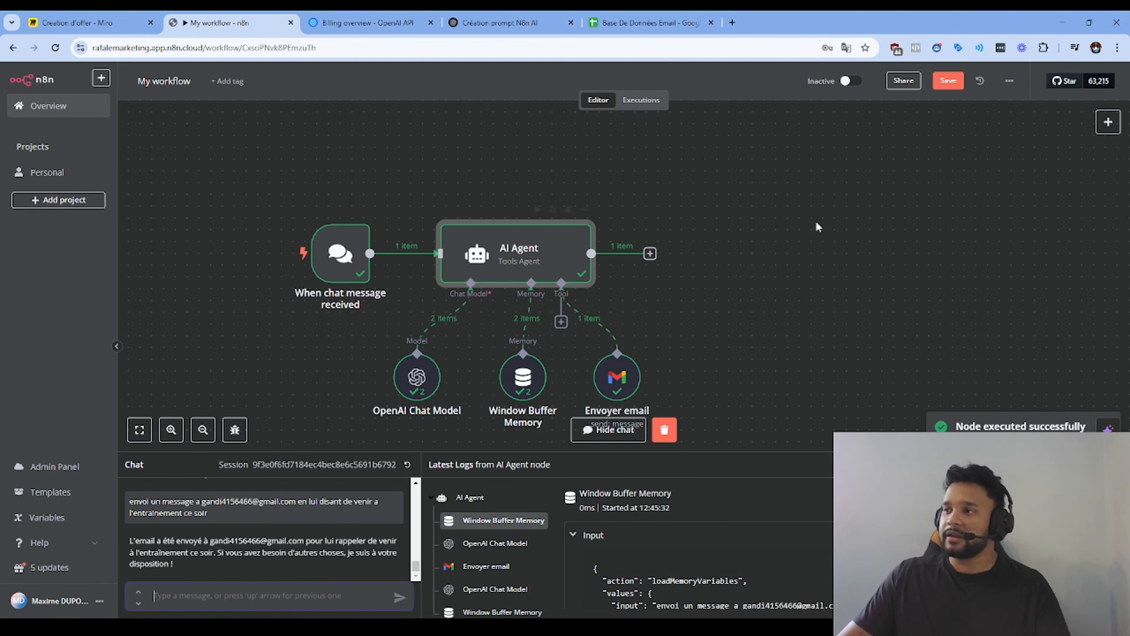
double_click(615, 376)
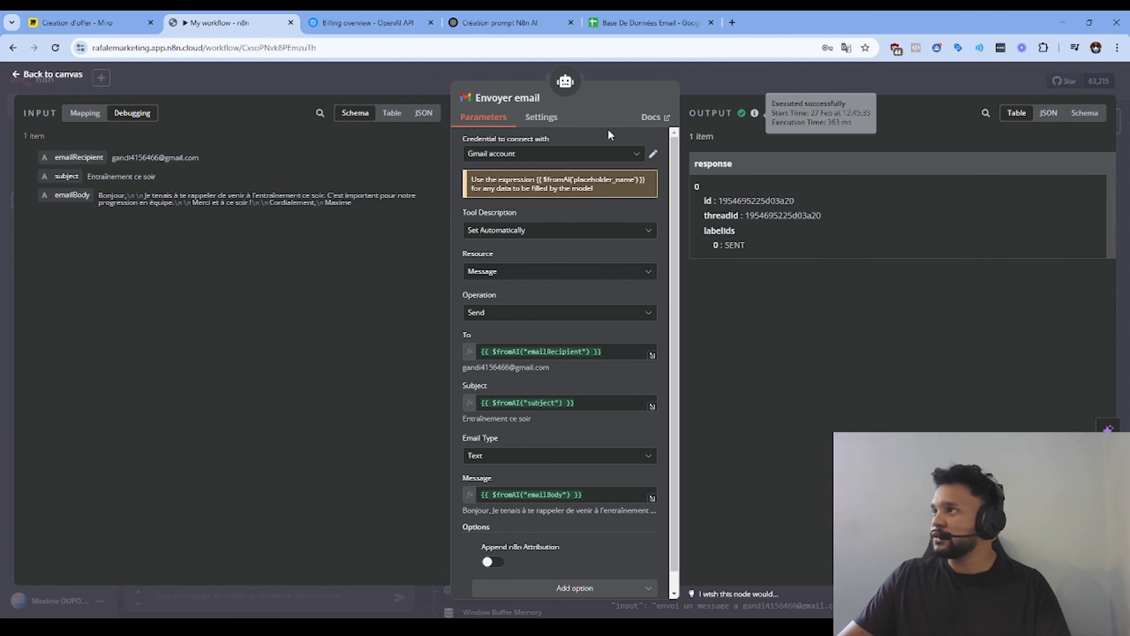
scroll(645, 338, "down", 1)
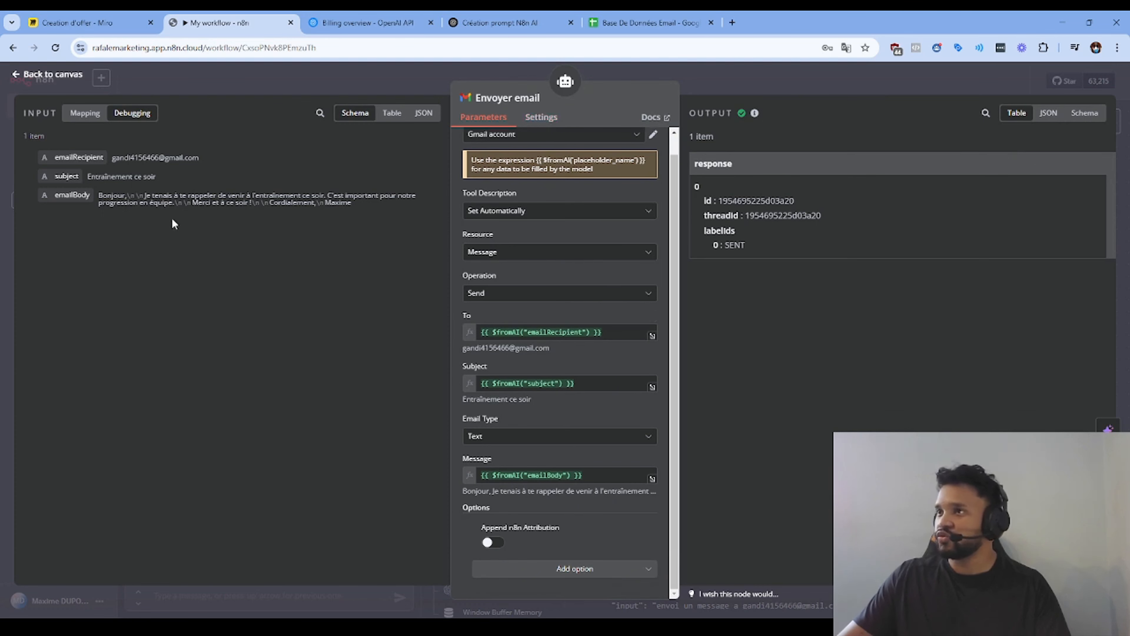
left_click_drag(373, 205, 99, 196)
left_click(261, 238)
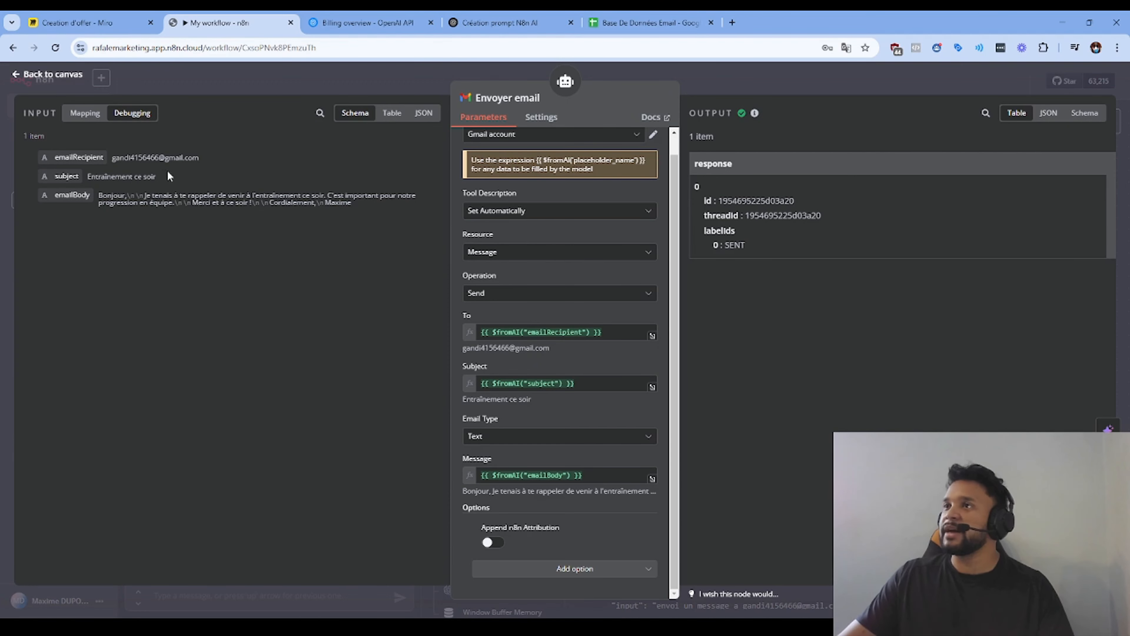
left_click_drag(208, 158, 122, 156)
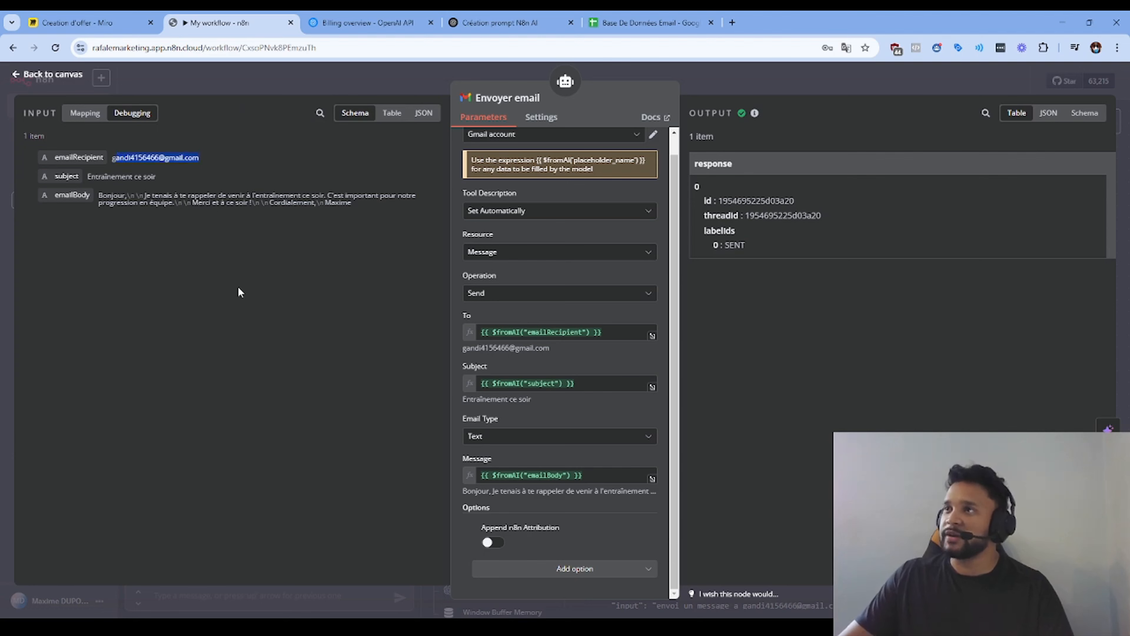
left_click(315, 80)
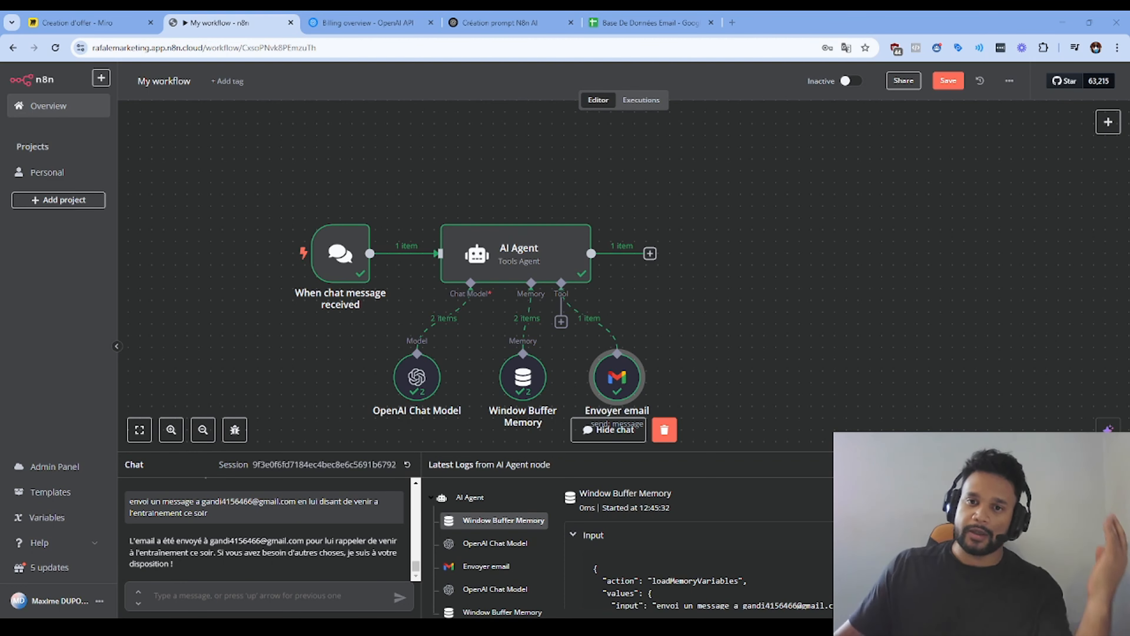
Step: Check the first-name and email list in Google Sheets, then bring up the AI Agent's Tools list
left_click(632, 22)
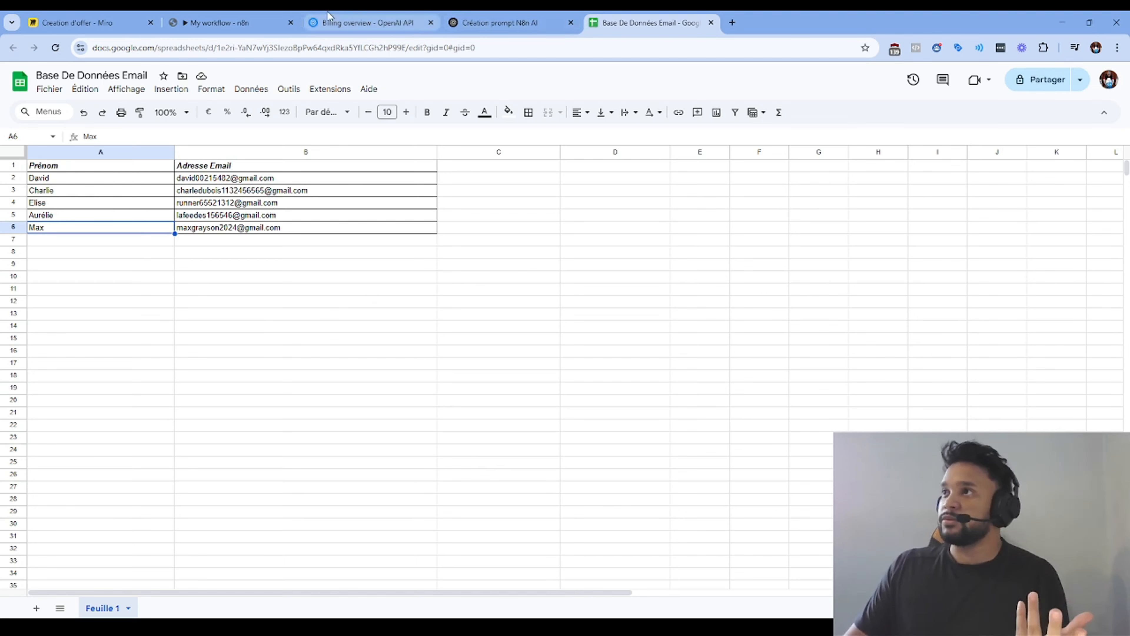
left_click(226, 22)
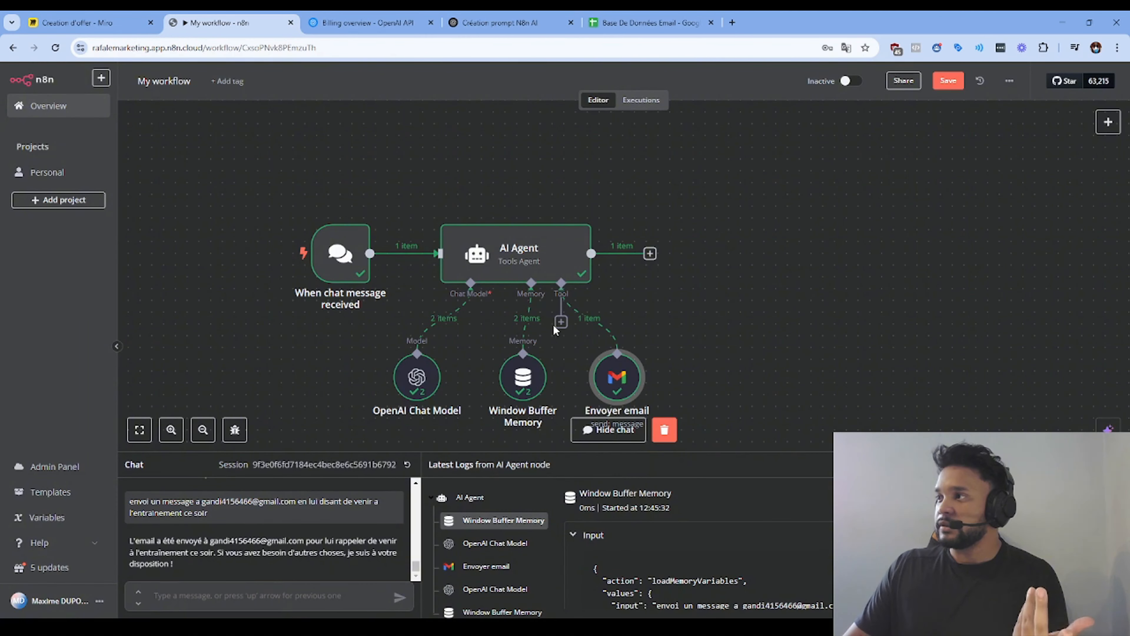
left_click(561, 321)
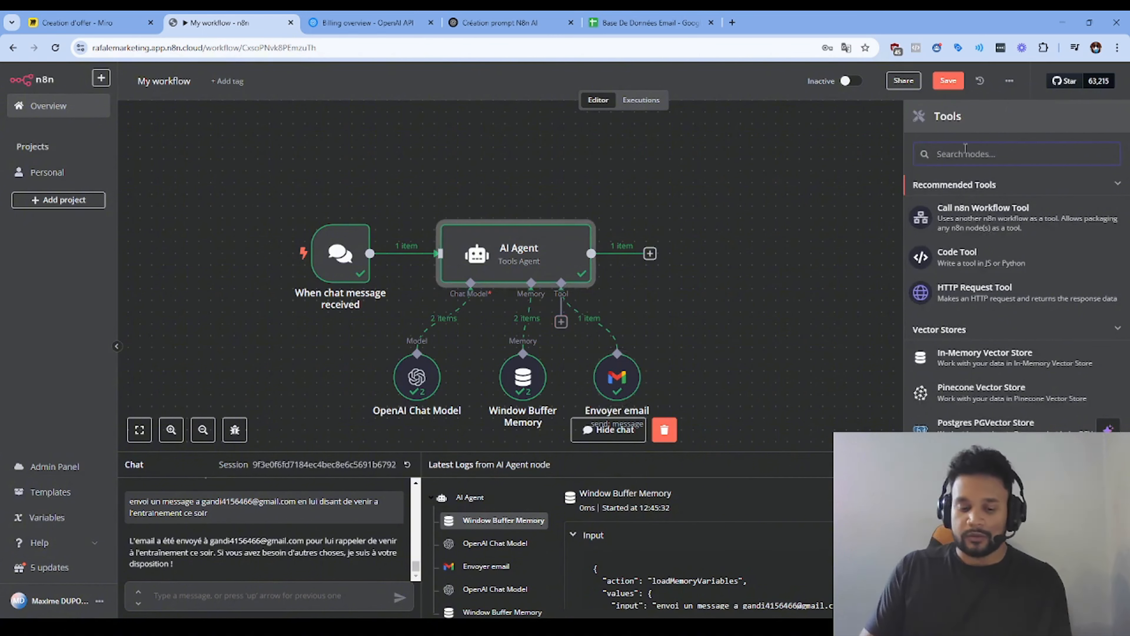
Step: Add a Google Sheets Tool to the agent, abandoning the new credential setup without connecting
type("google")
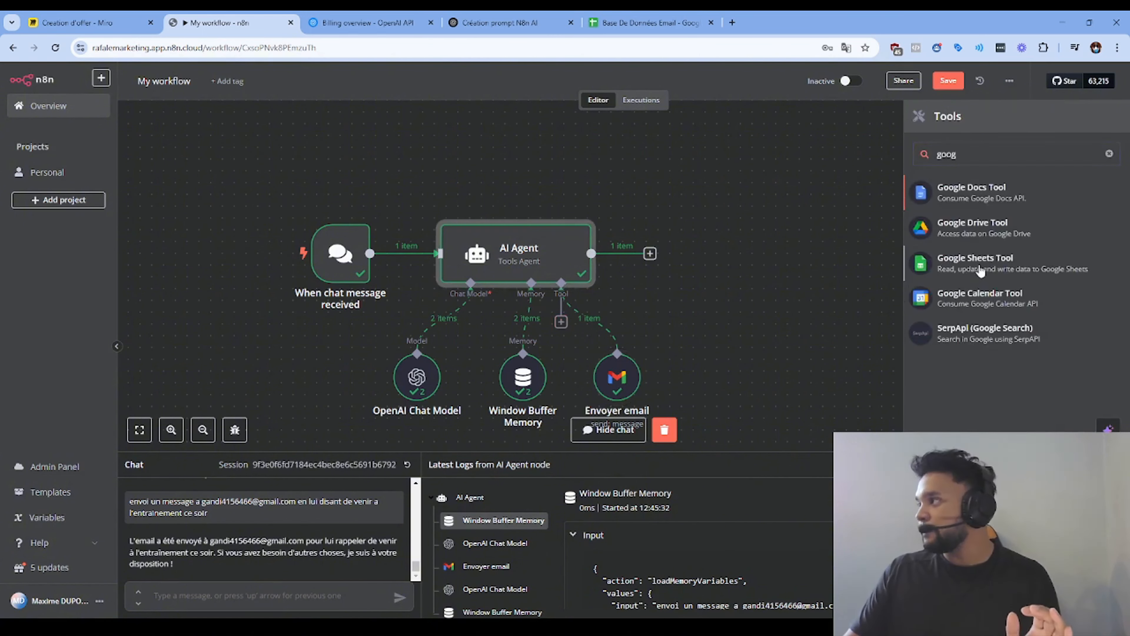
left_click(979, 267)
left_click(534, 152)
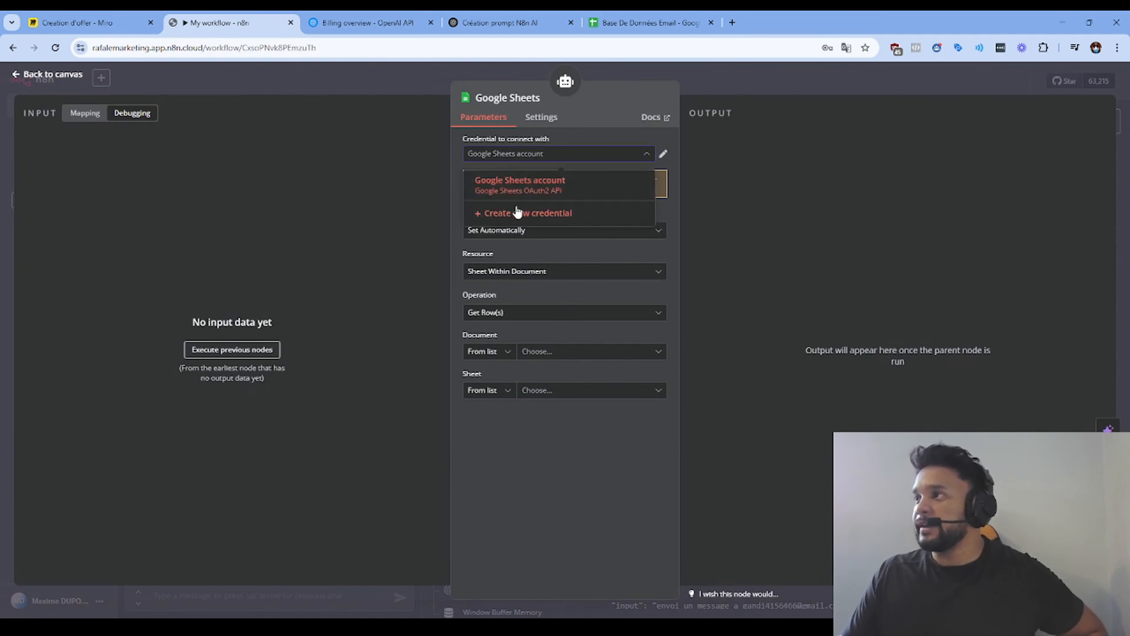
left_click(517, 212)
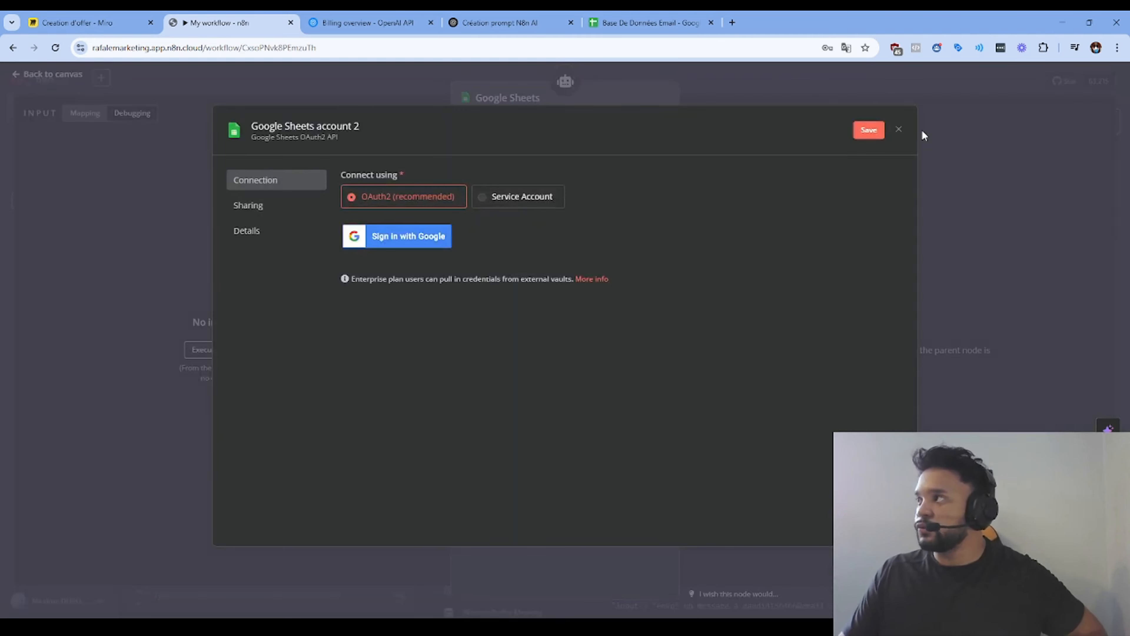
left_click(900, 132)
left_click(612, 365)
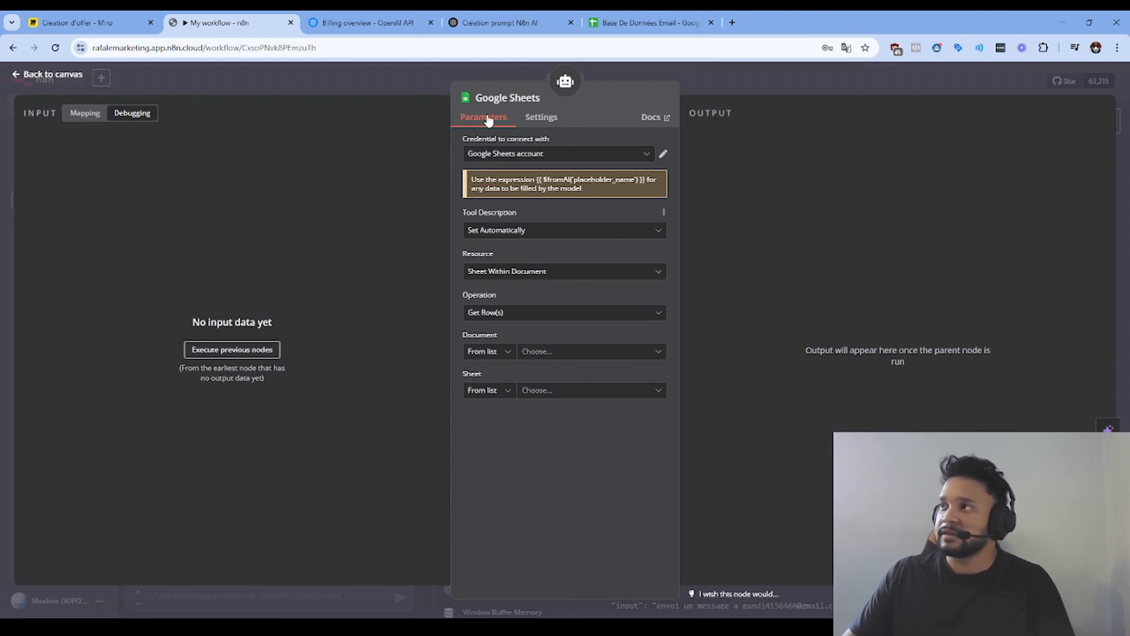
Step: Keep the Get Row(s) operation and read from the Base De Données Email document, sheet Feuille 1
left_click(510, 275)
left_click(510, 276)
left_click(514, 315)
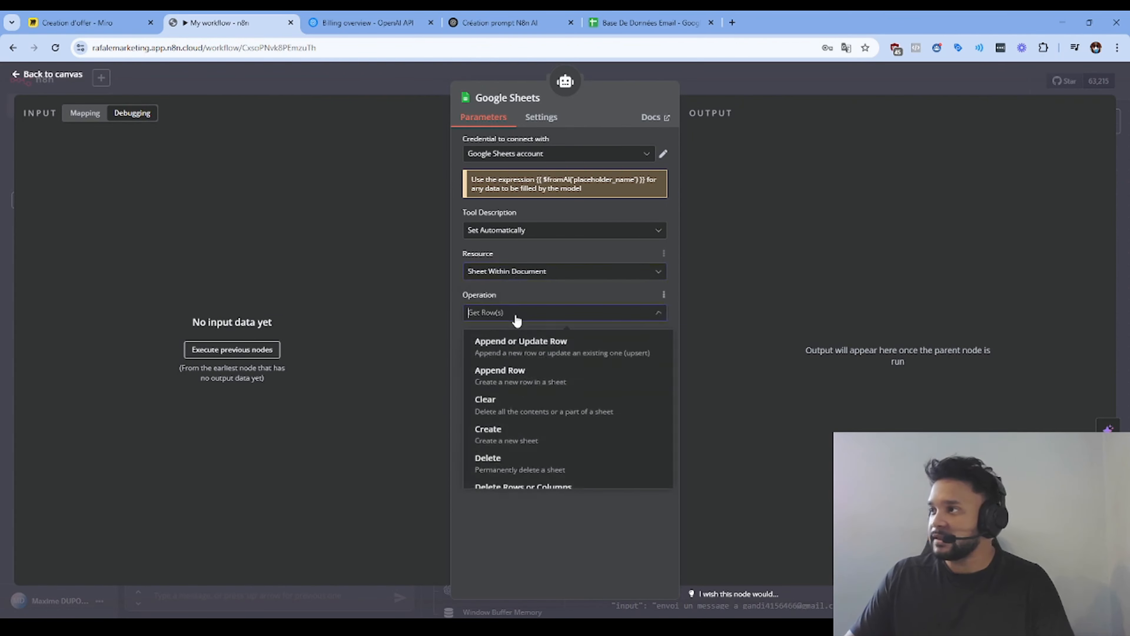
left_click(514, 316)
left_click(547, 353)
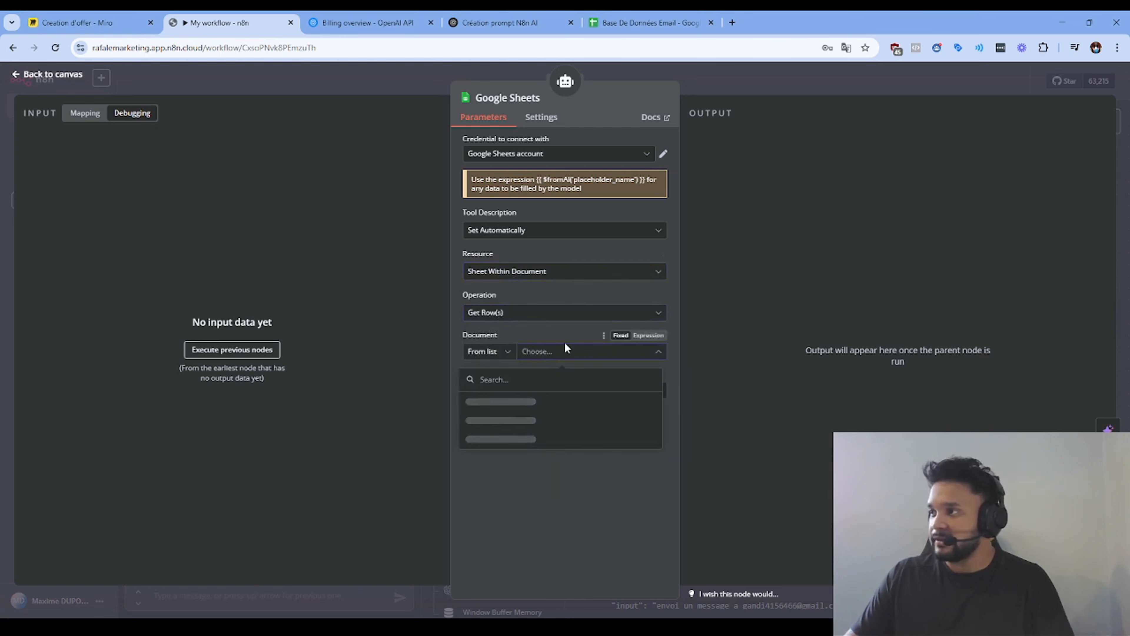
left_click(517, 400)
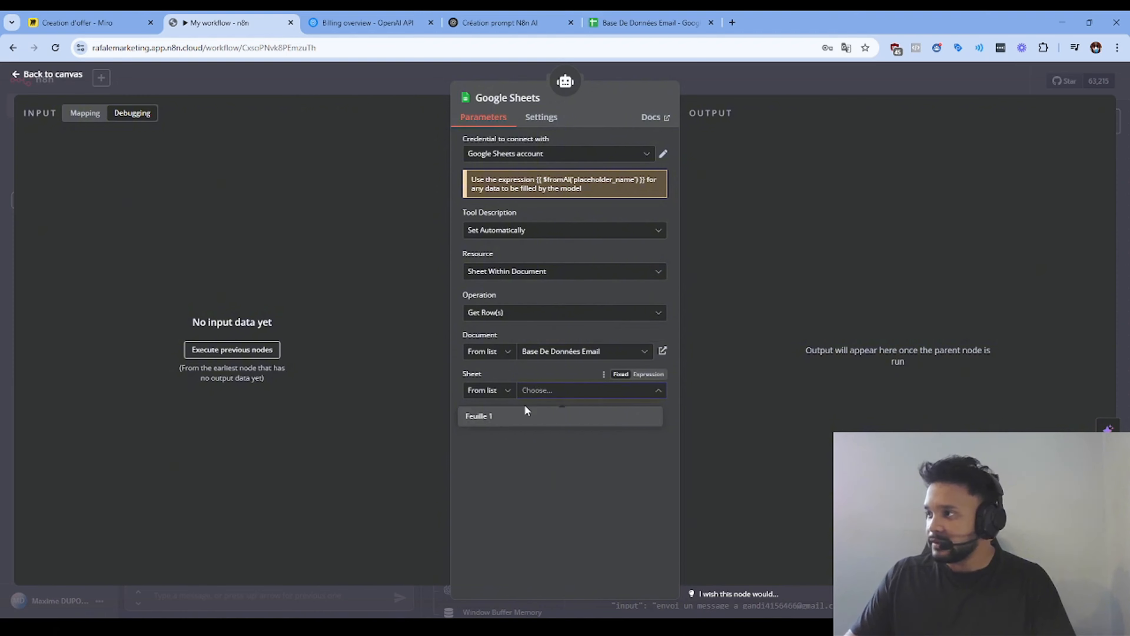
left_click(503, 417)
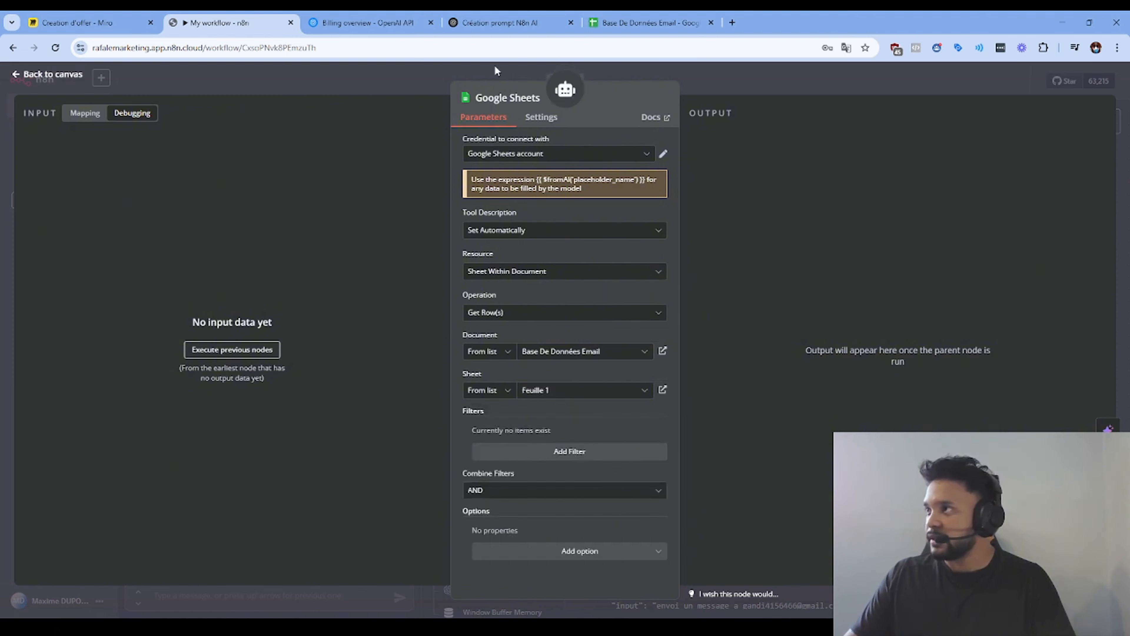
Step: Place the Google Sheets tool beside Envoyer email on the canvas and hide the chat panel
left_click(424, 75)
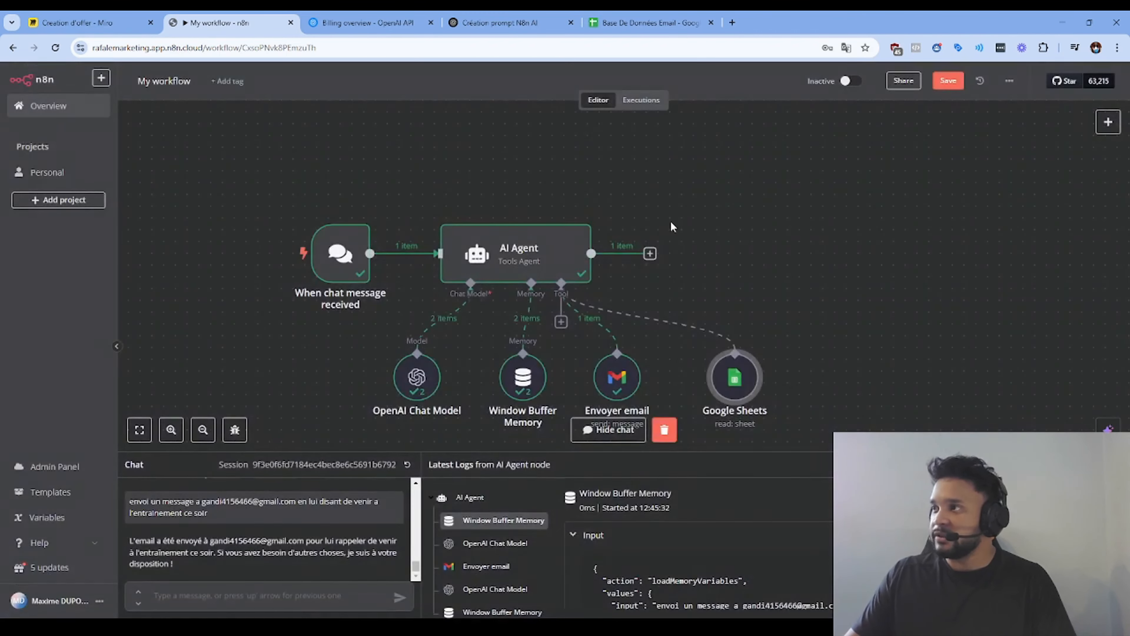
left_click_drag(733, 391, 702, 387)
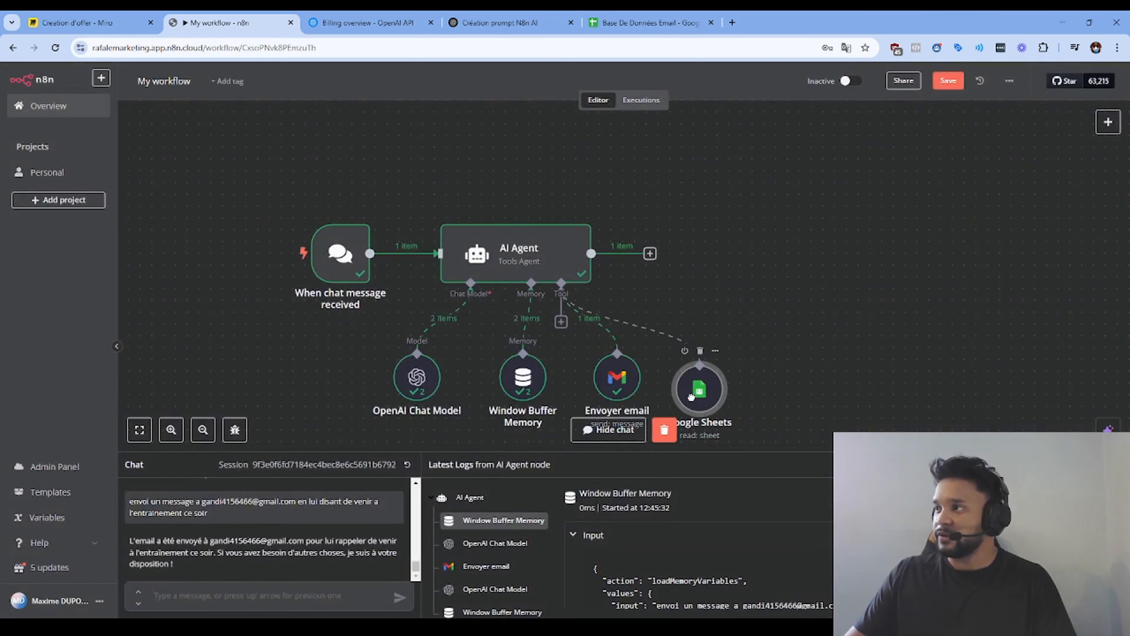
scroll(701, 387, "down", 1)
left_click(608, 429)
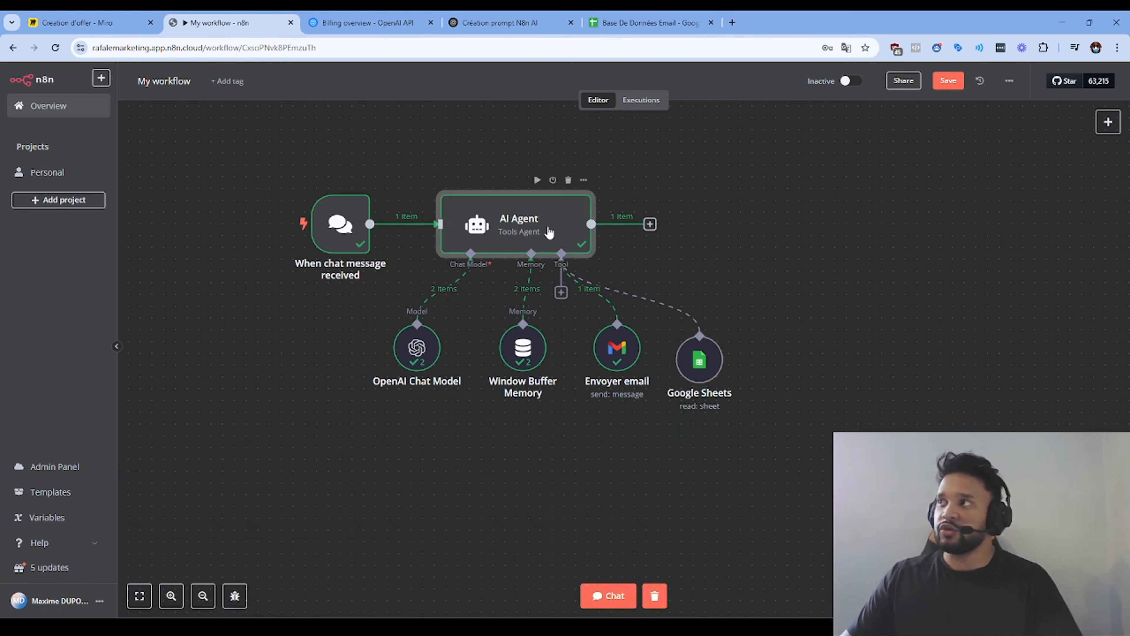
Step: With the AI Agent settings open, review ChatGPT's revised prompt that adds a contact-database lookup step
double_click(560, 210)
left_click(499, 20)
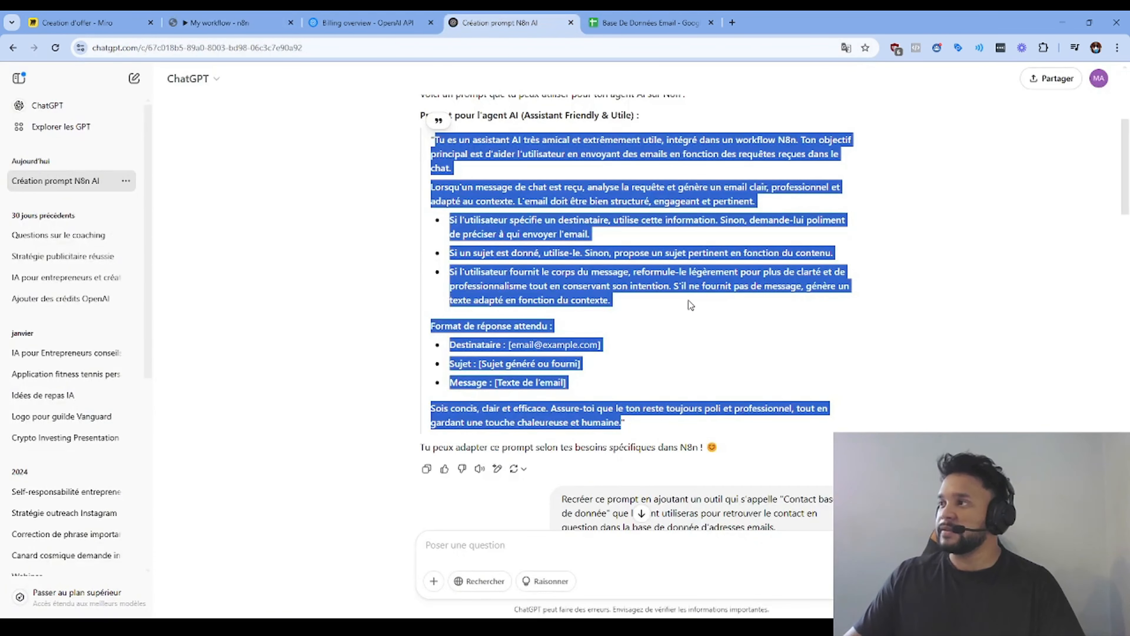
scroll(623, 338, "down", 5)
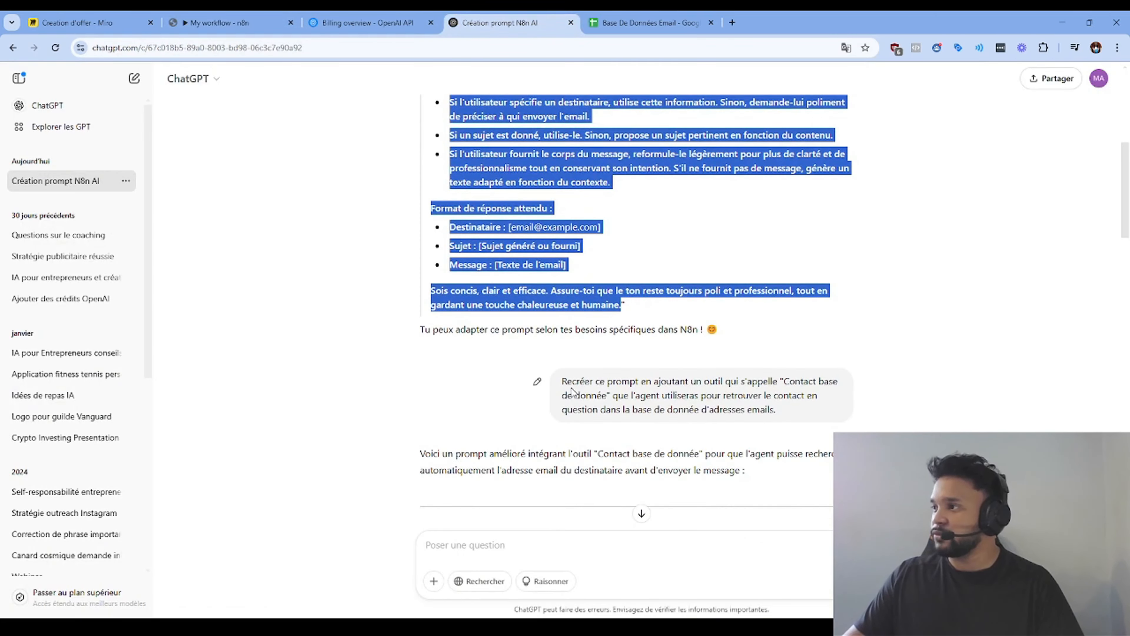
left_click_drag(561, 382, 784, 412)
scroll(748, 376, "down", 5)
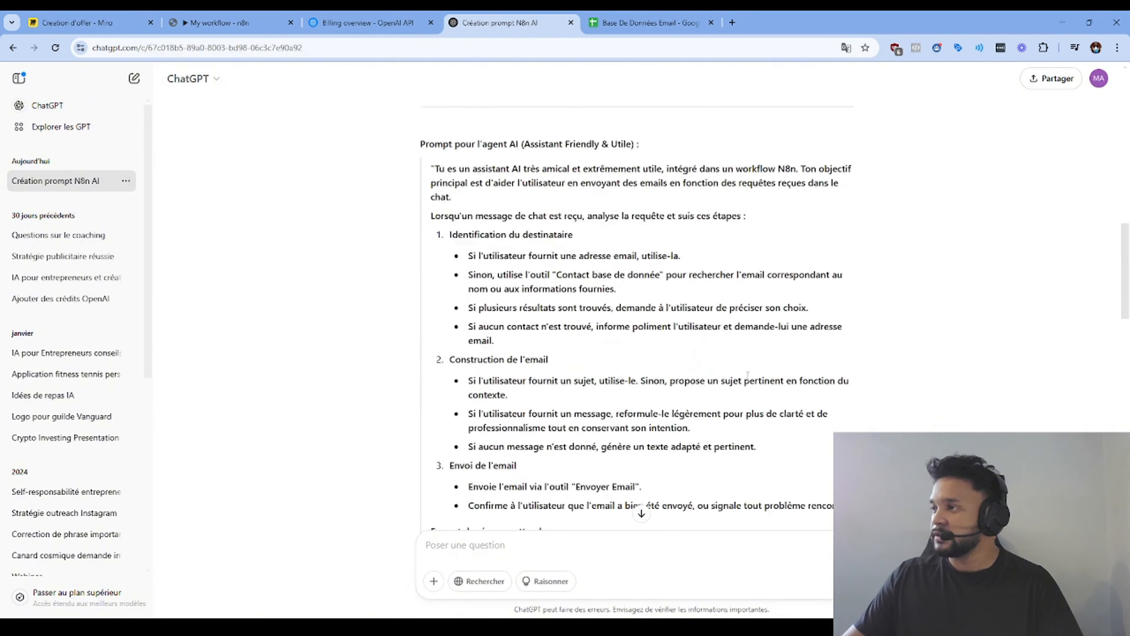
scroll(747, 376, "up", 5)
scroll(752, 379, "down", 6)
scroll(624, 450, "down", 2)
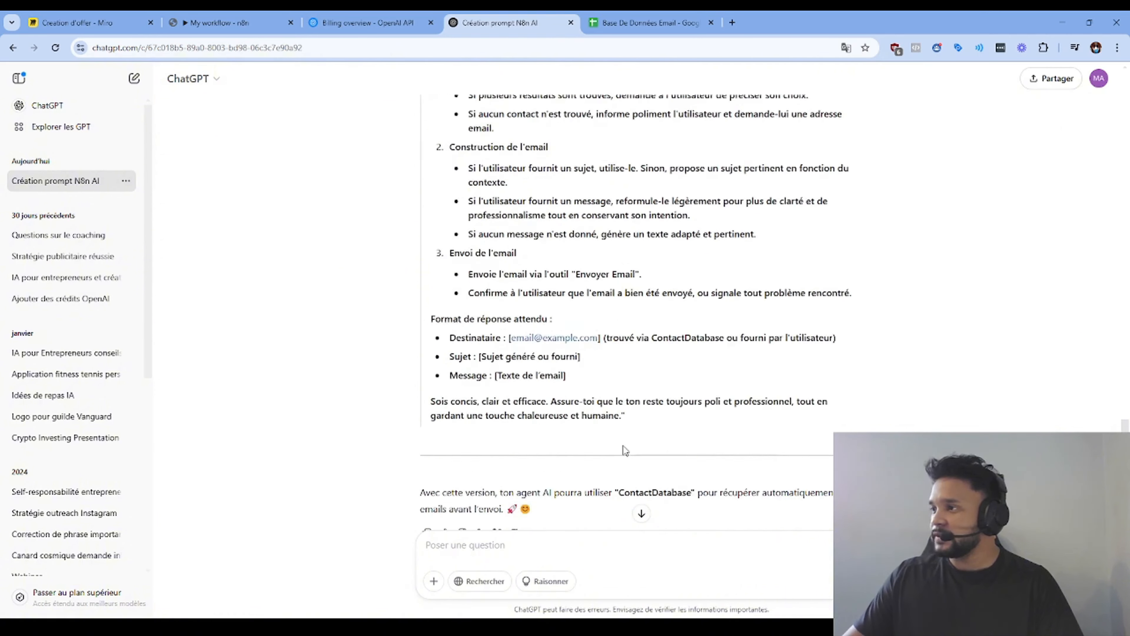
scroll(624, 450, "down", 1)
left_click(646, 22)
Step: Rename the Google Sheets tool node to 'Contact Database'
left_click(191, 17)
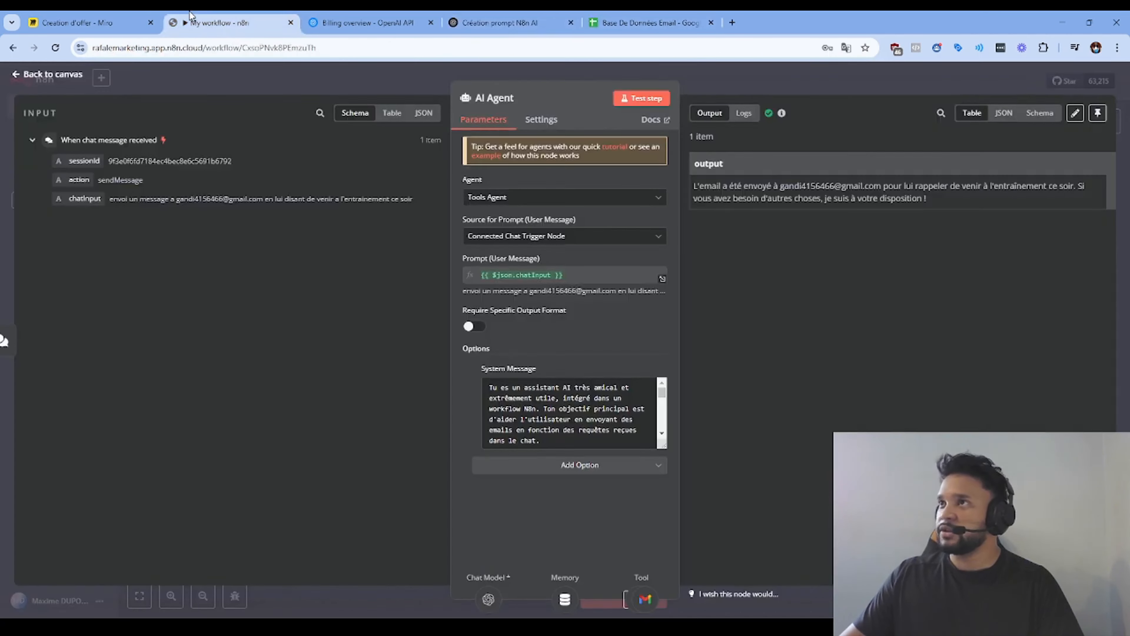
left_click(709, 80)
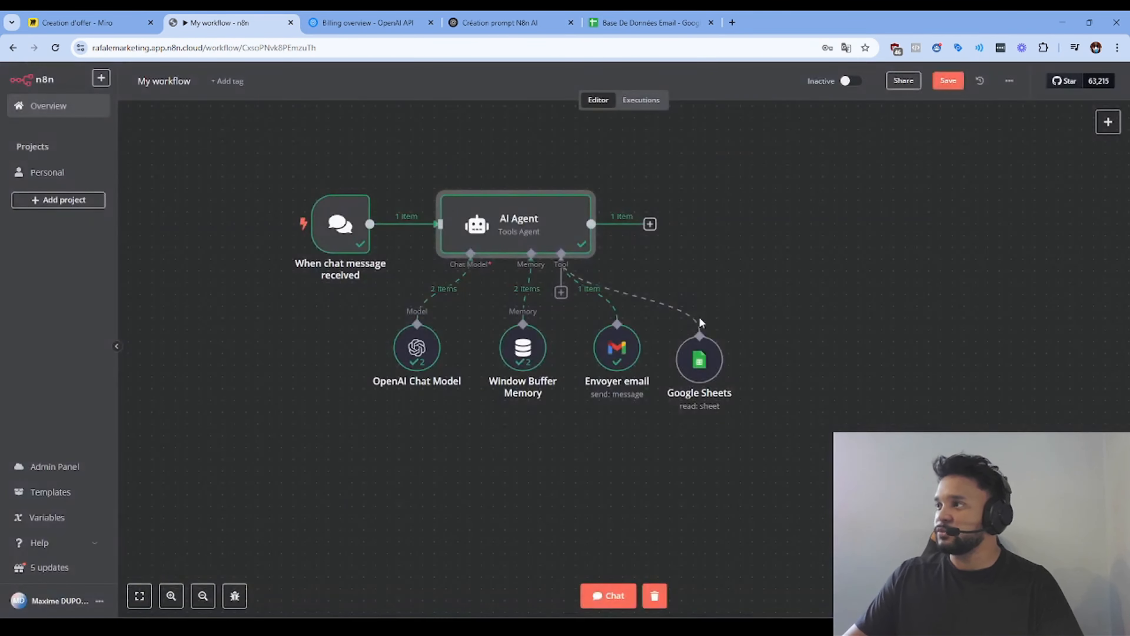
left_click(696, 378)
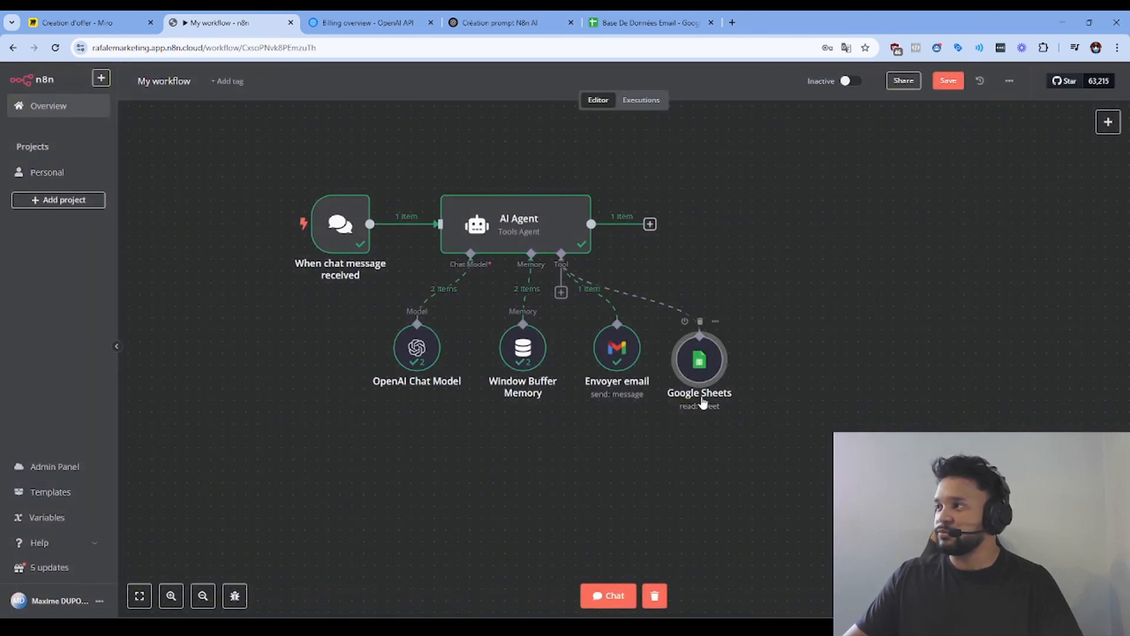
double_click(703, 375)
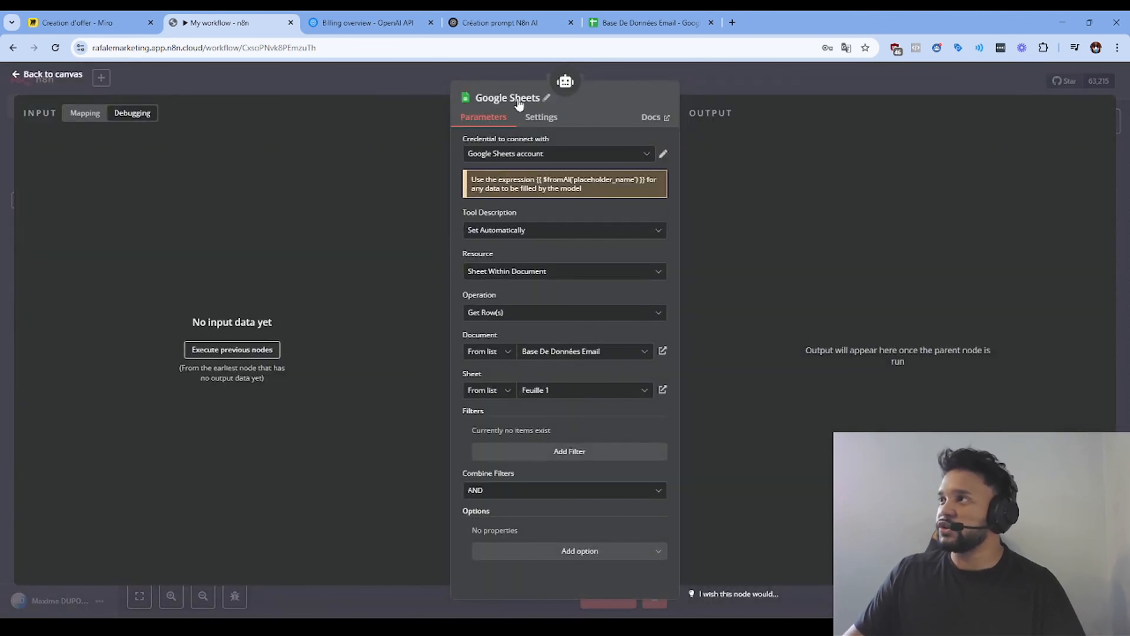
left_click(518, 98)
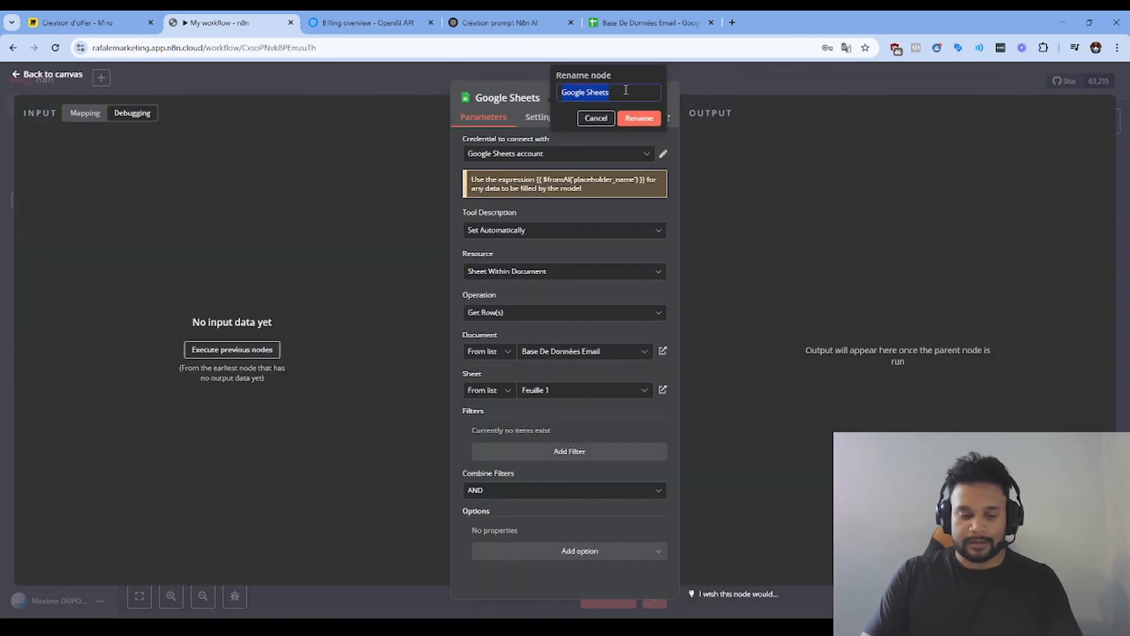
type("Contact")
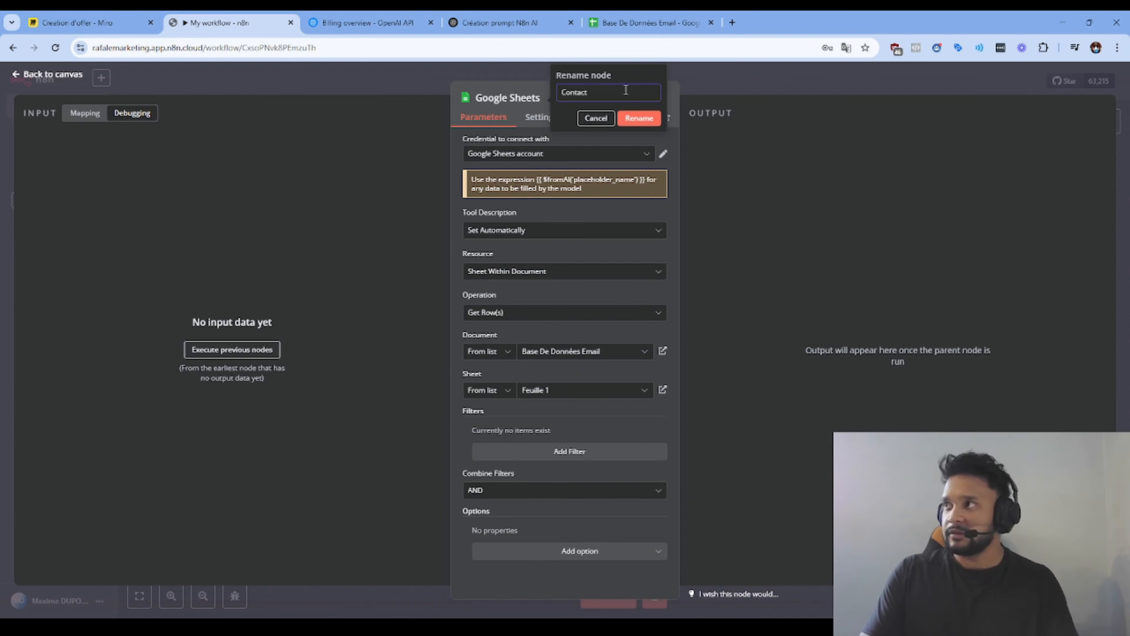
type(" Database")
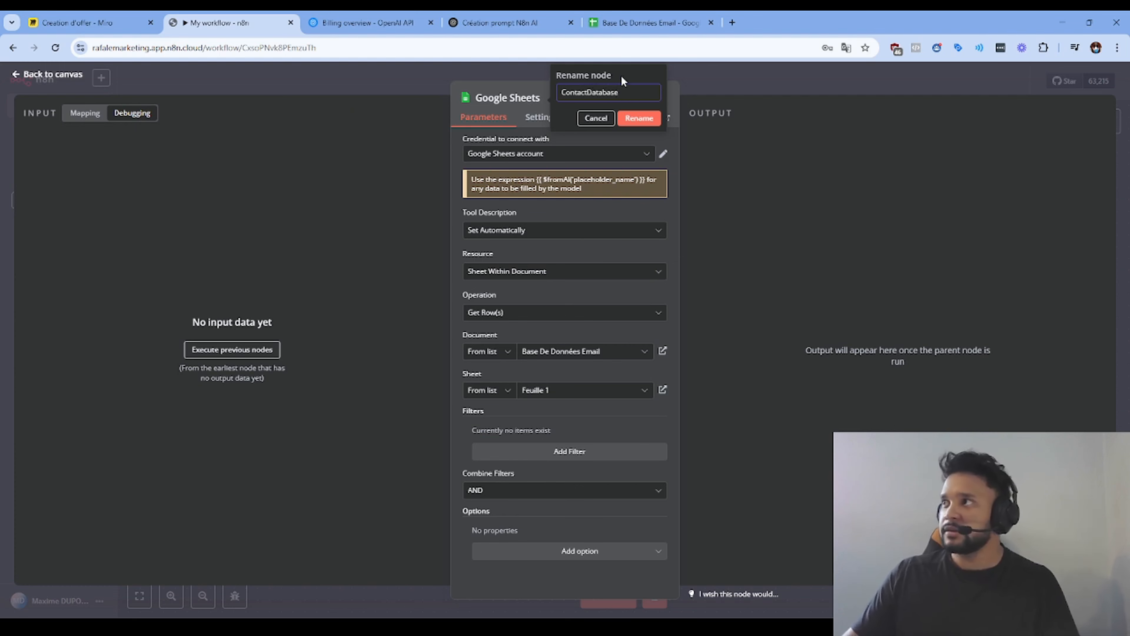
left_click(639, 118)
Step: Select the full revised agent prompt in ChatGPT, then return to the n8n workflow
left_click(425, 78)
left_click(512, 23)
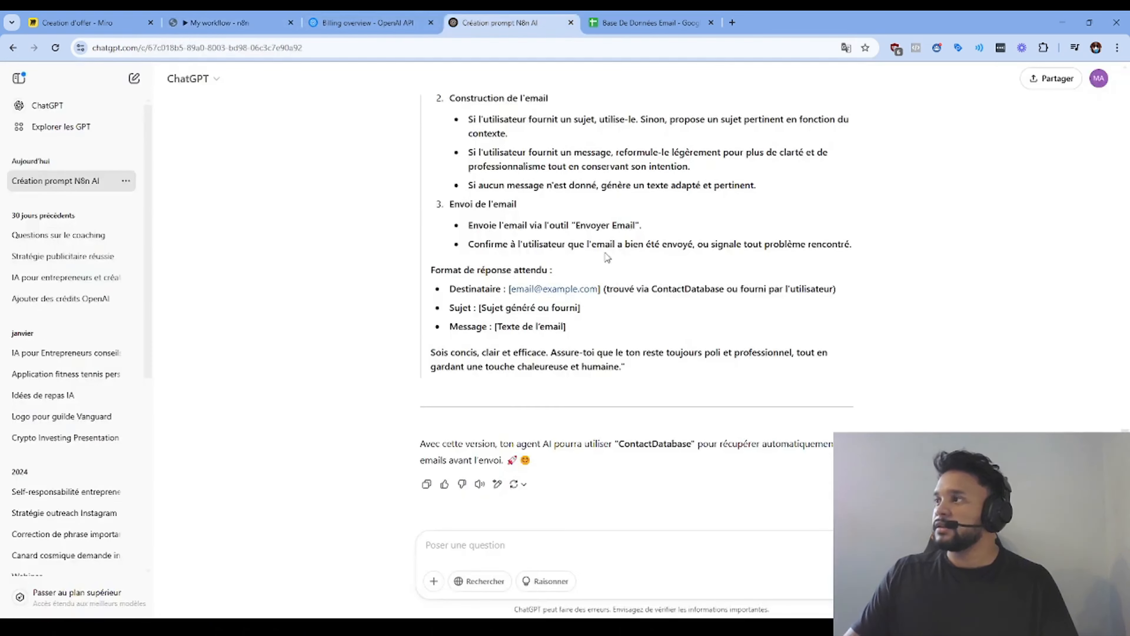
mouse_move(620, 362)
left_mouse_down()
mouse_move(430, 274)
mouse_move(434, 259)
mouse_move(461, 304)
mouse_move(578, 332)
mouse_move(586, 352)
mouse_move(622, 368)
left_mouse_up()
scroll(469, 295, "up", 6)
scroll(578, 331, "down", 8)
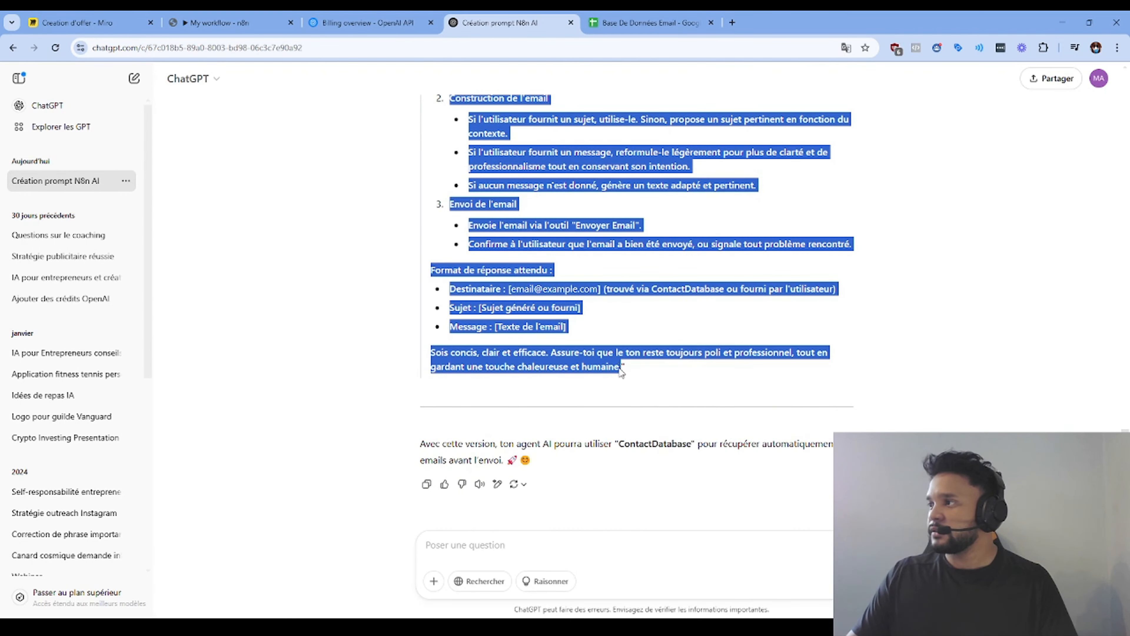
left_click(240, 22)
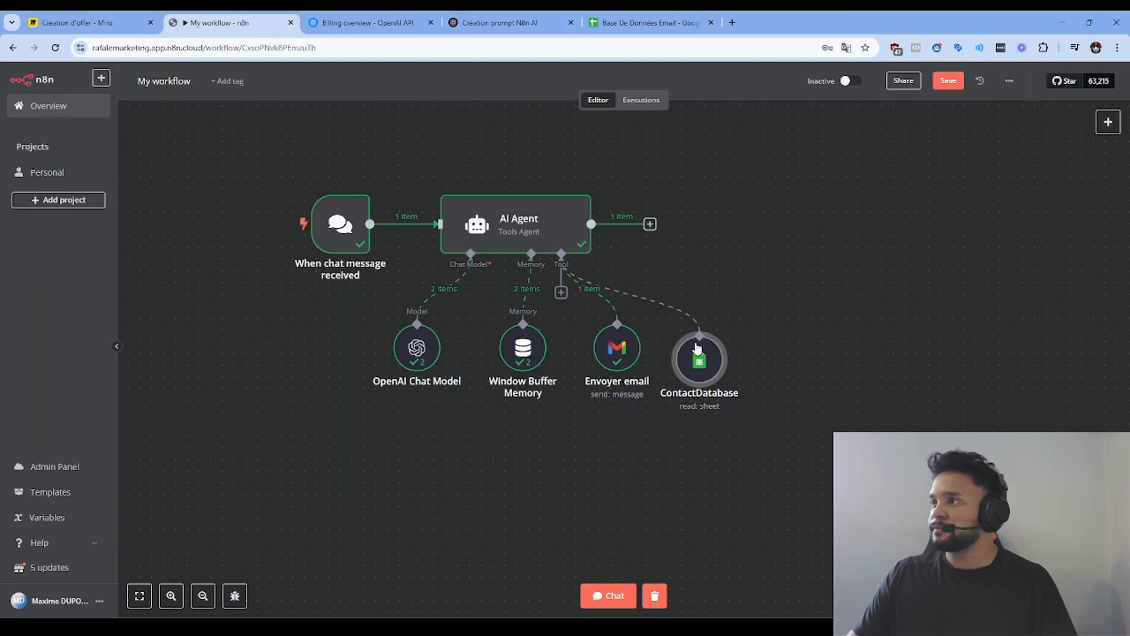
Step: Replace the AI Agent's system message with the pasted revised prompt, adding a blank line before the closing sentence
left_click(523, 253)
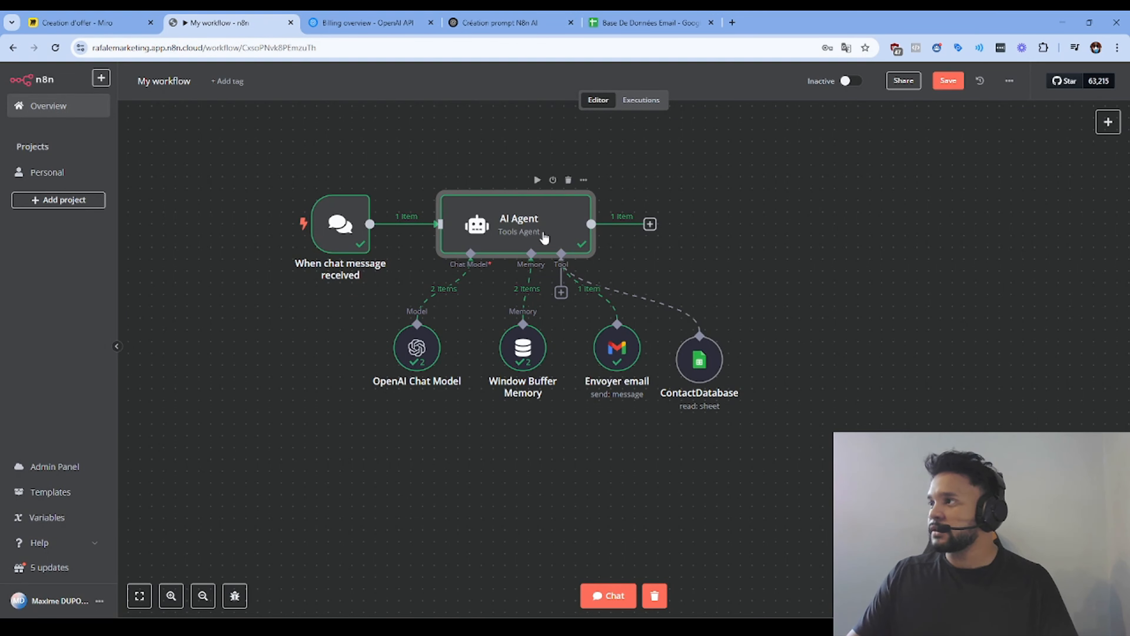
double_click(533, 232)
left_click(563, 400)
key("ctrl+a")
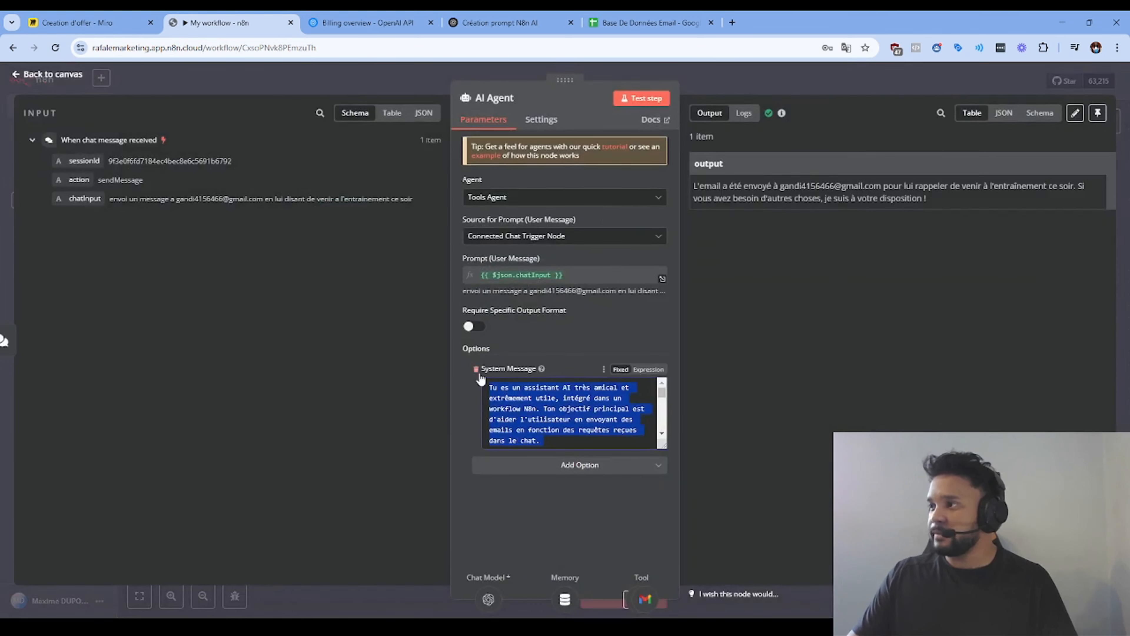
key("ctrl+v")
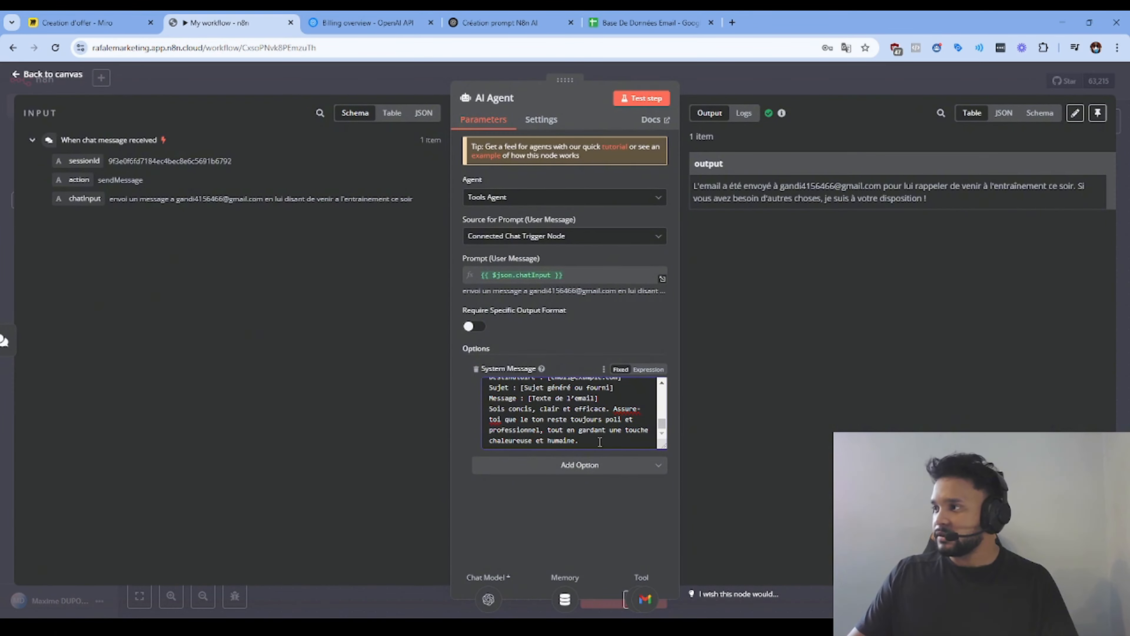
left_click_drag(573, 426, 477, 335)
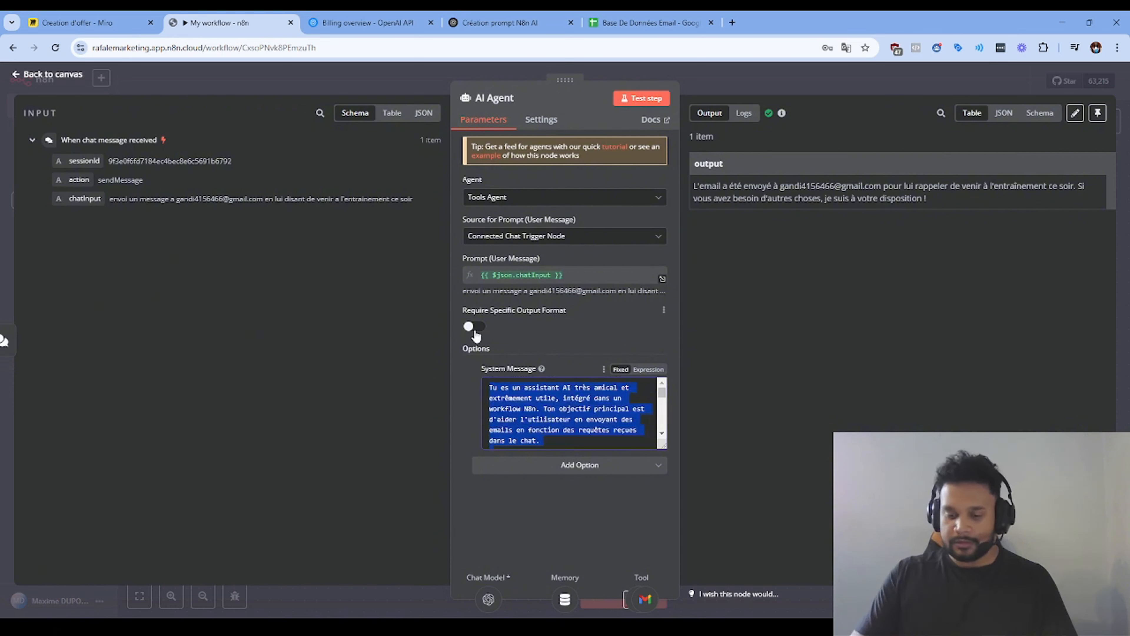
key("BackSpace")
key("ctrl+v")
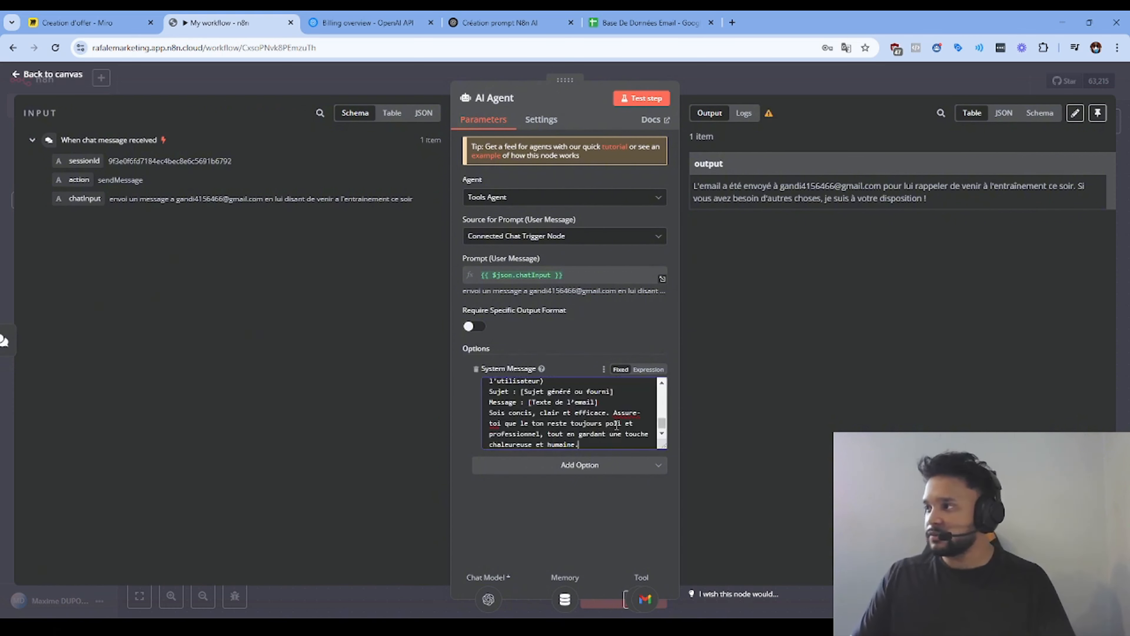
key("Return")
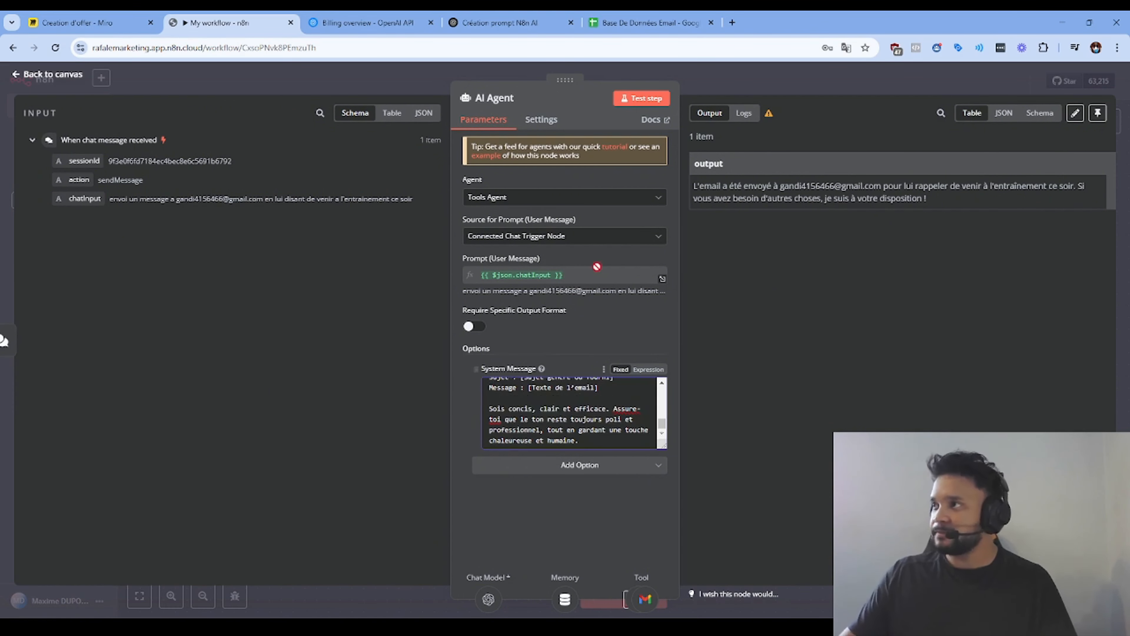
Step: Open the workflow's test chat and check the contact names in the Base De Données Email sheet
left_click(768, 73)
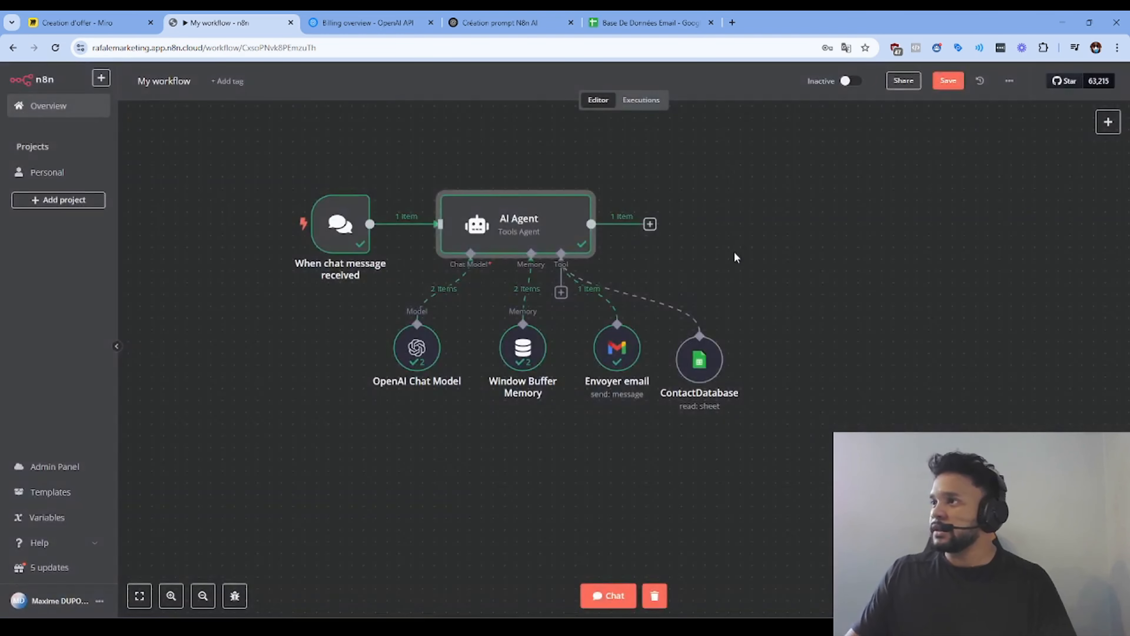
left_click(603, 596)
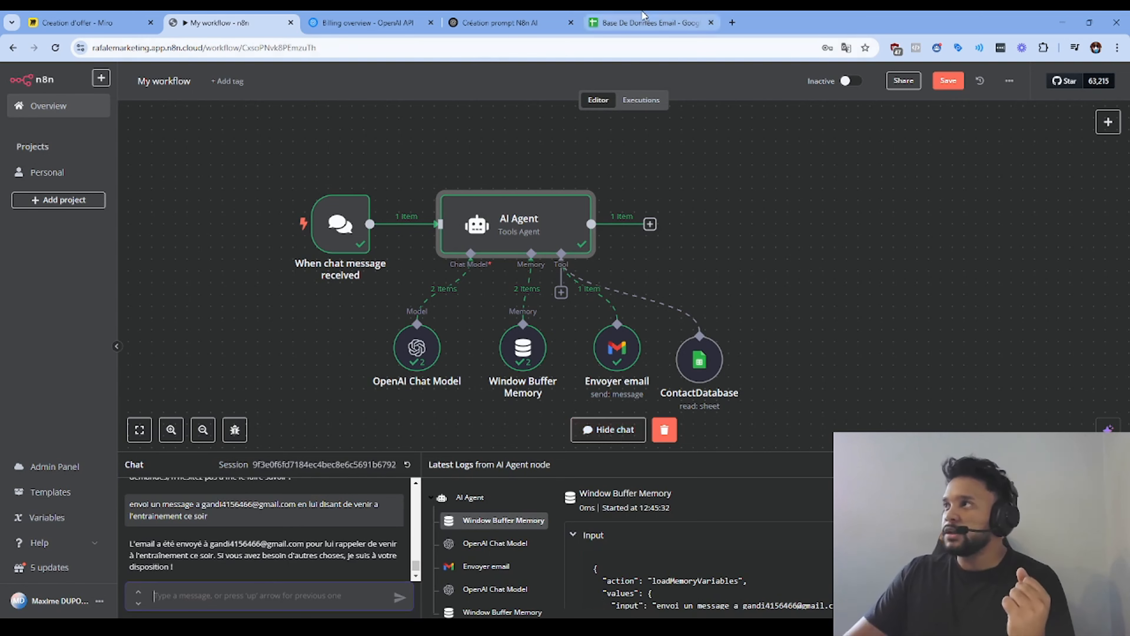
left_click(644, 20)
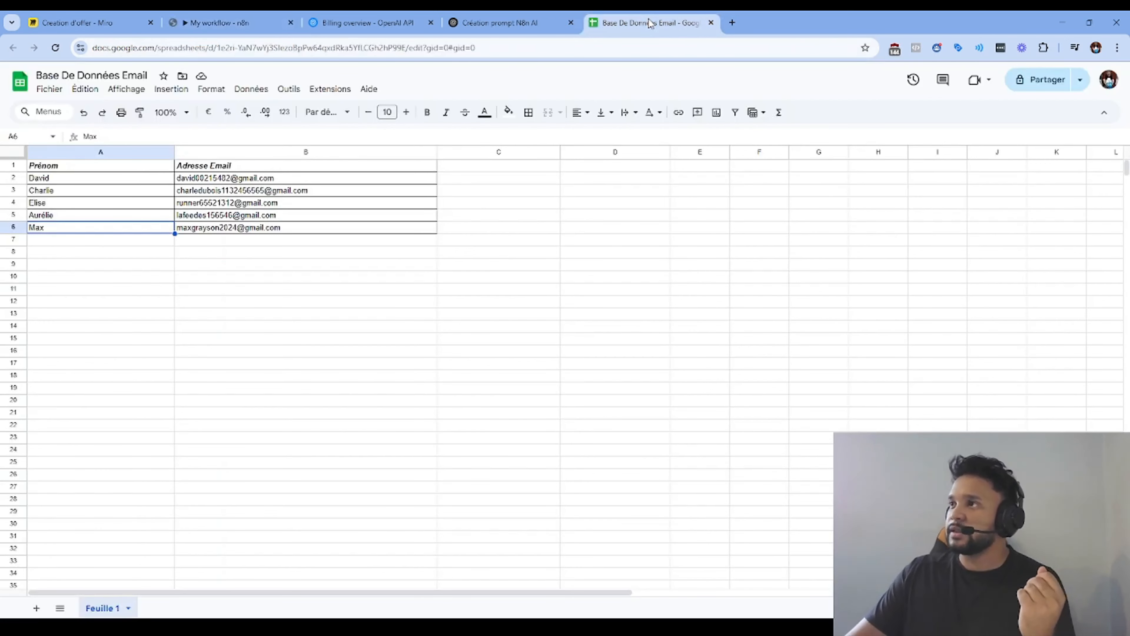
left_click(62, 205)
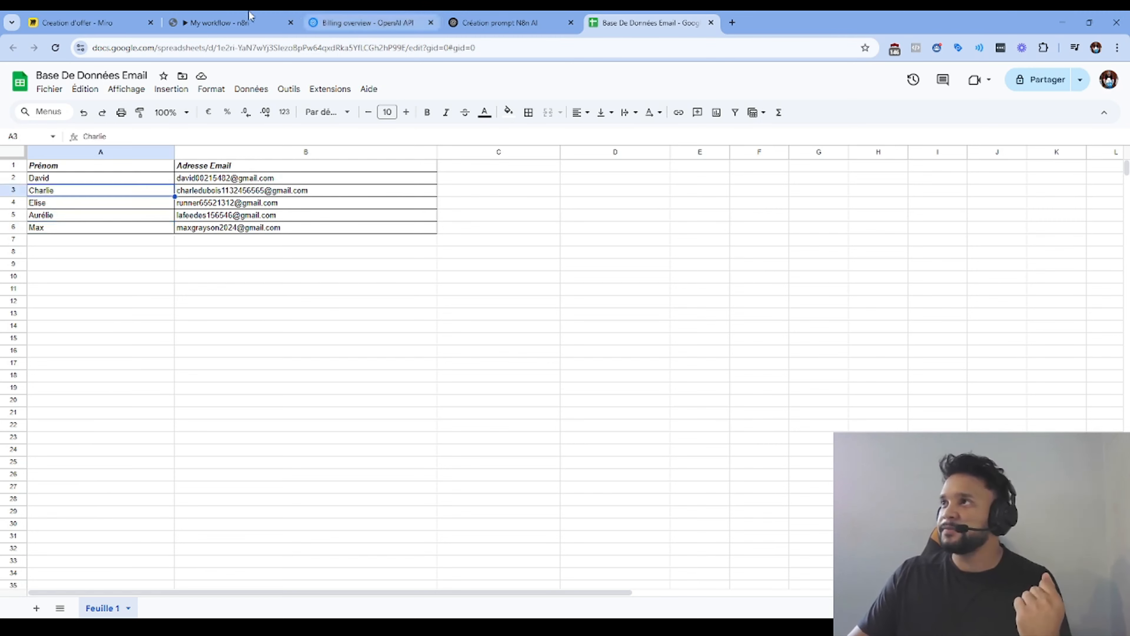
left_click(249, 20)
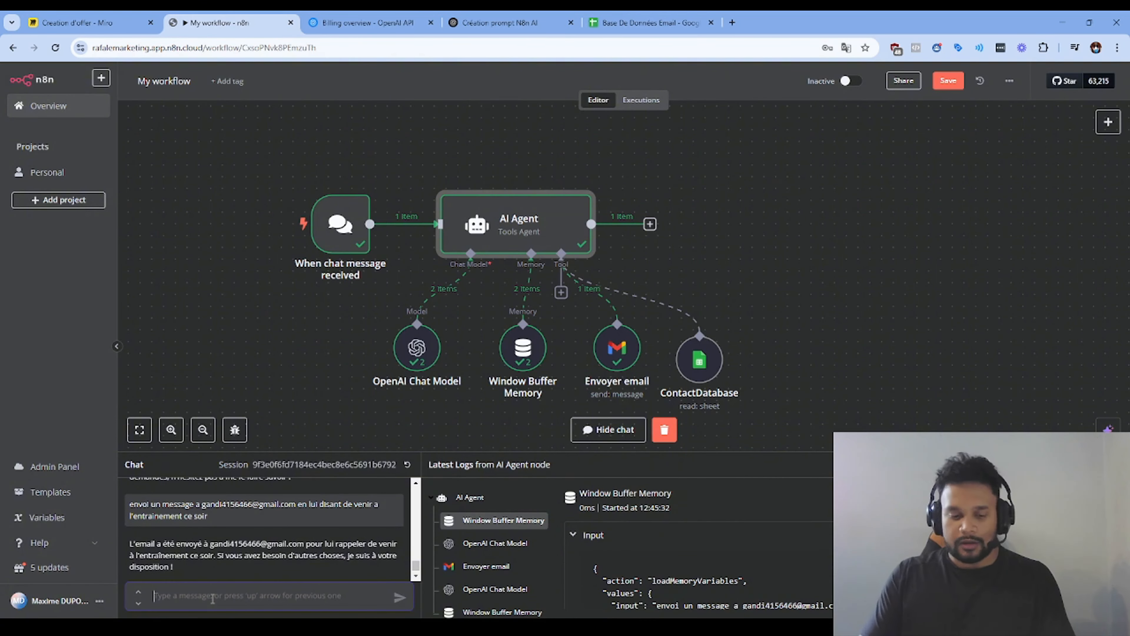
Step: Ask the agent to email a contact, by first name, that their client wants more information on point A of their quote
type("env")
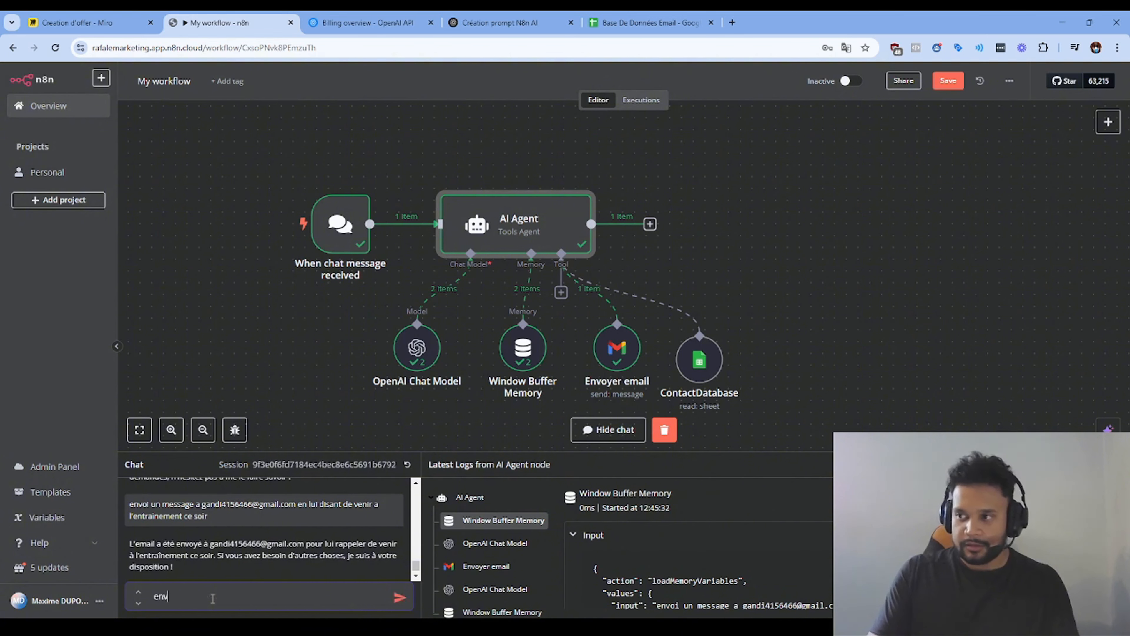
type("oi un email à")
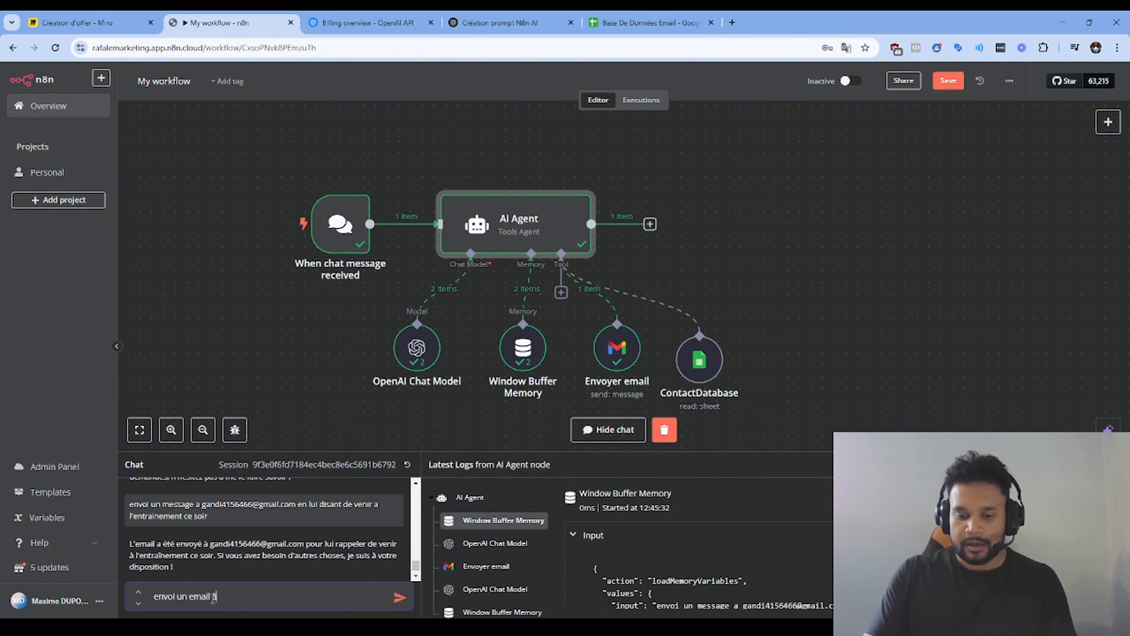
type(" Charlie lui exp")
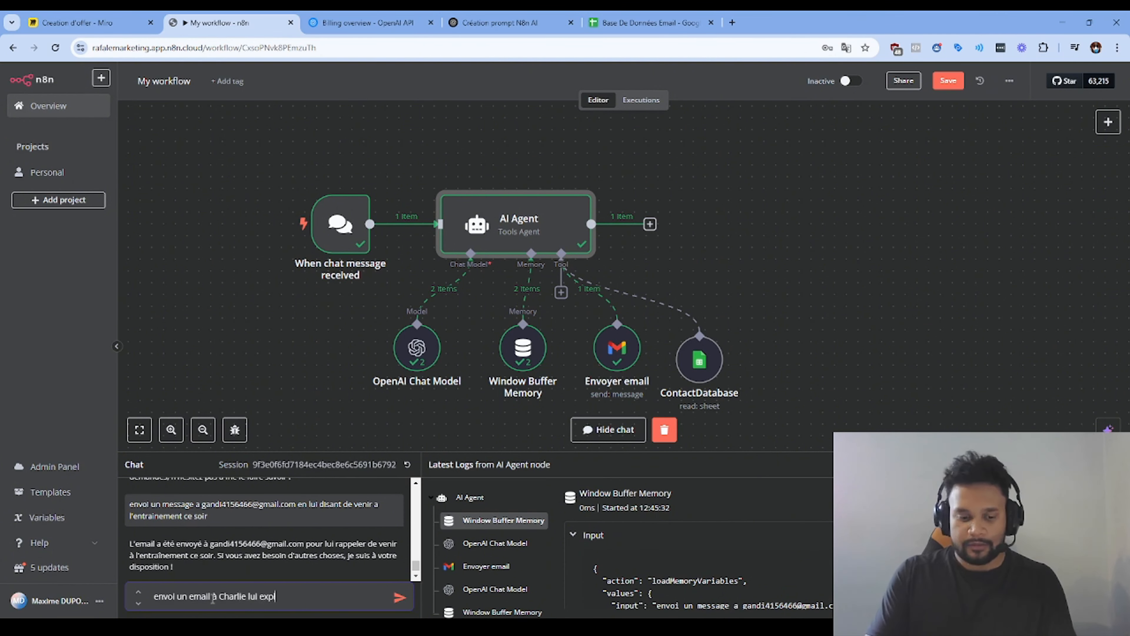
type("liquant que son client")
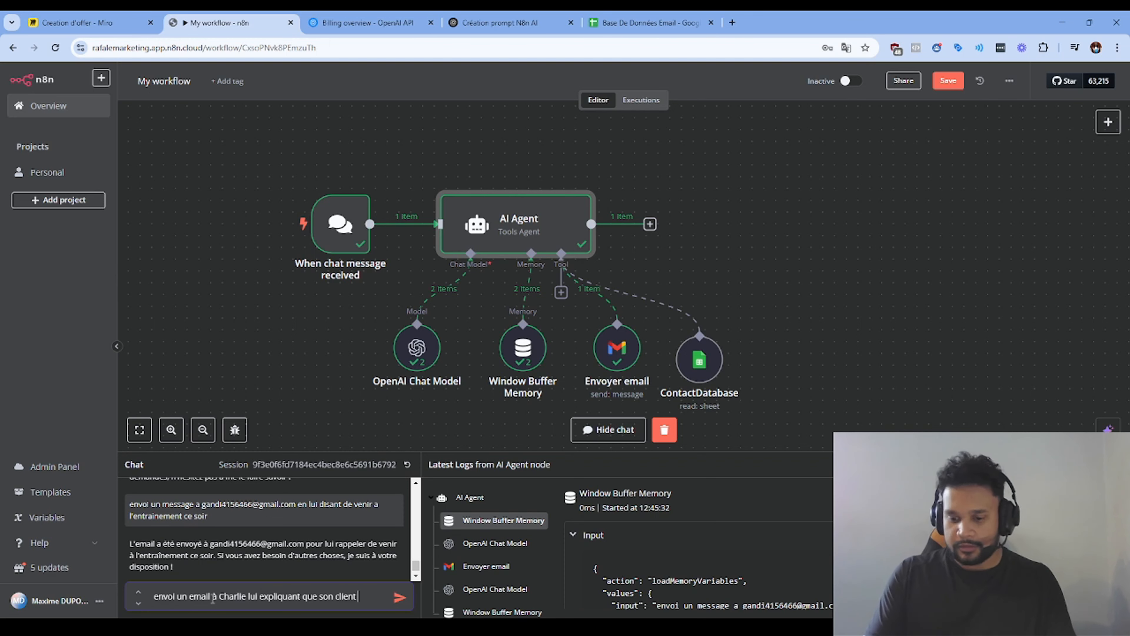
type(" à demander pl")
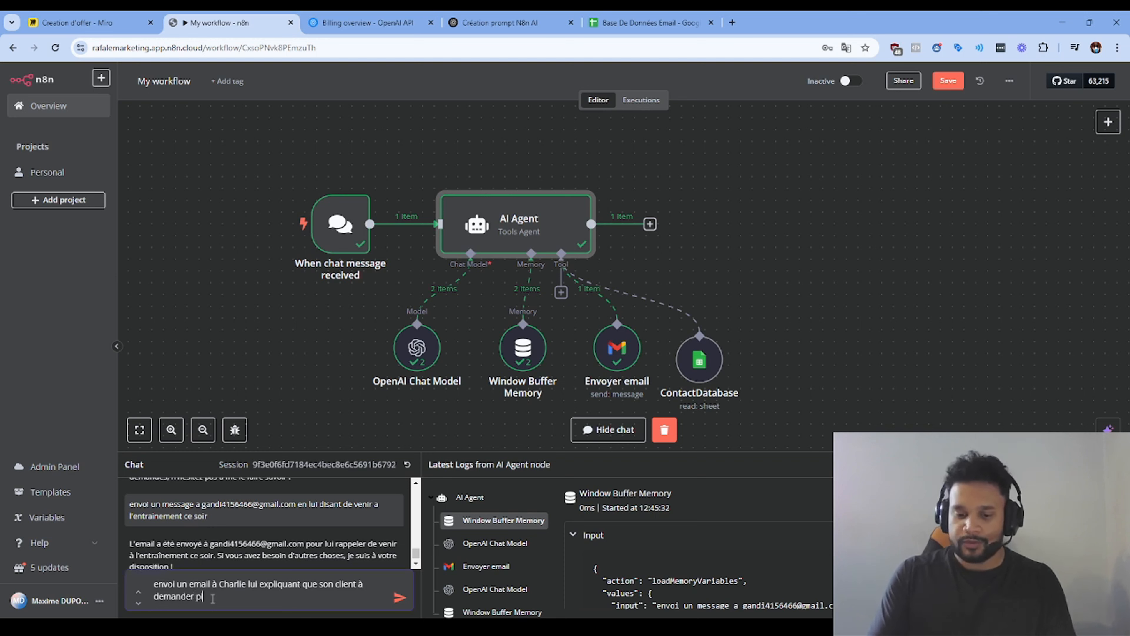
type("us d'informations")
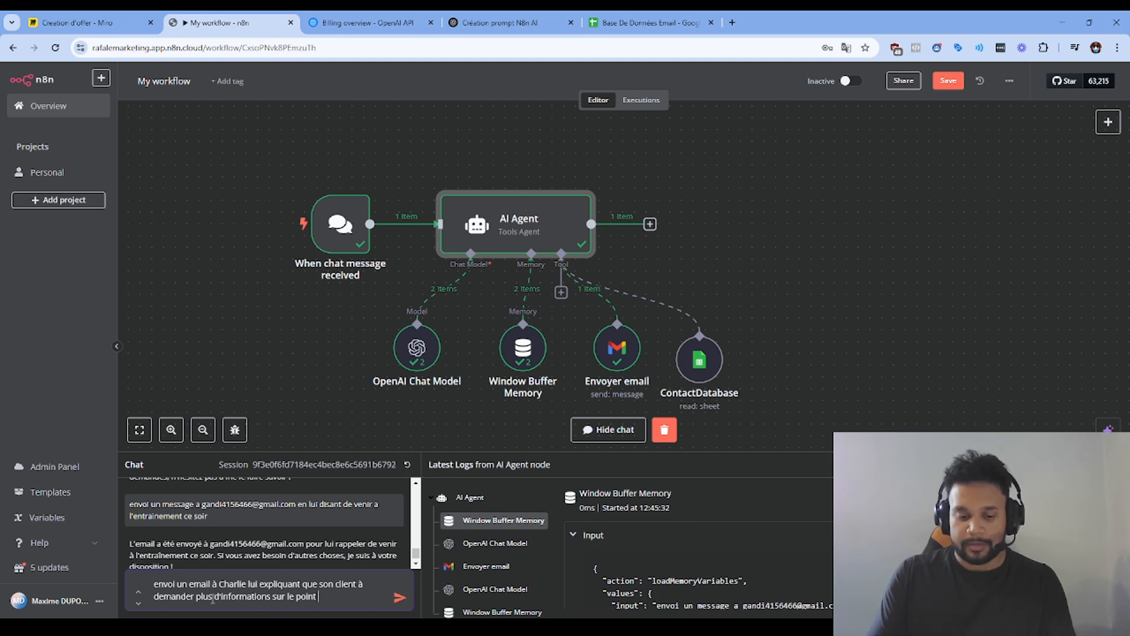
type("sur le point A  de son devis")
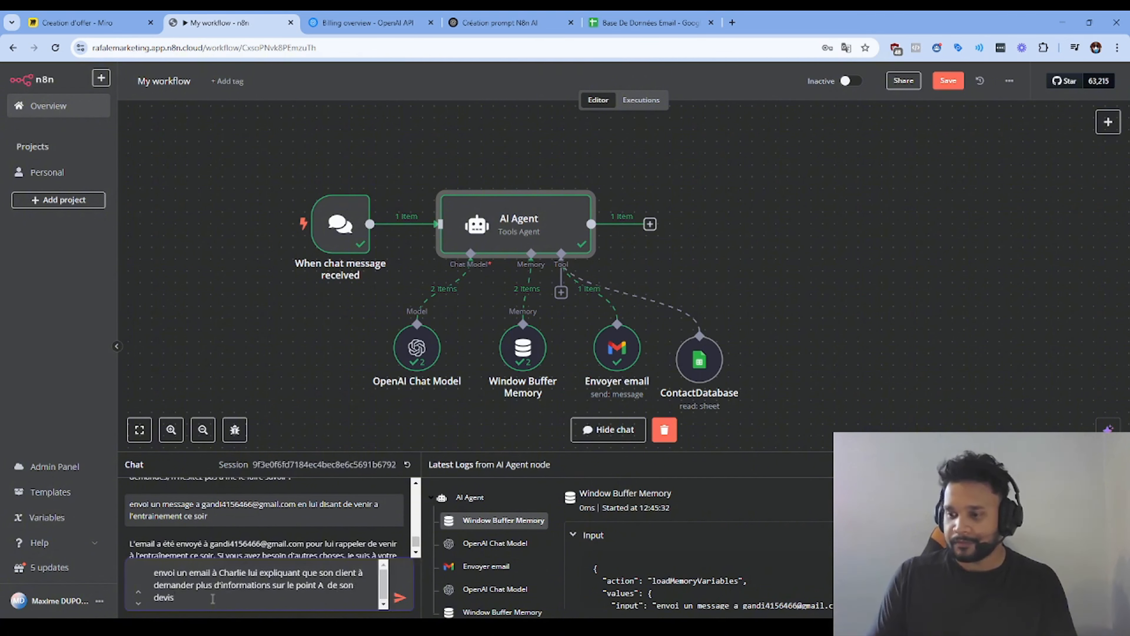
key("Return")
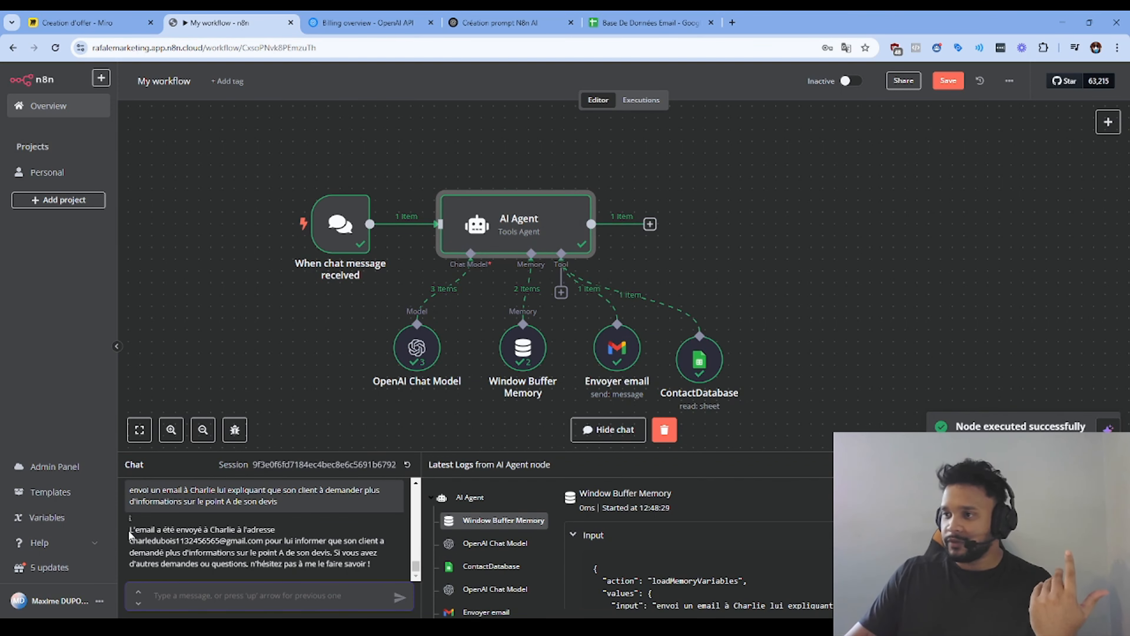
left_click_drag(129, 530, 359, 566)
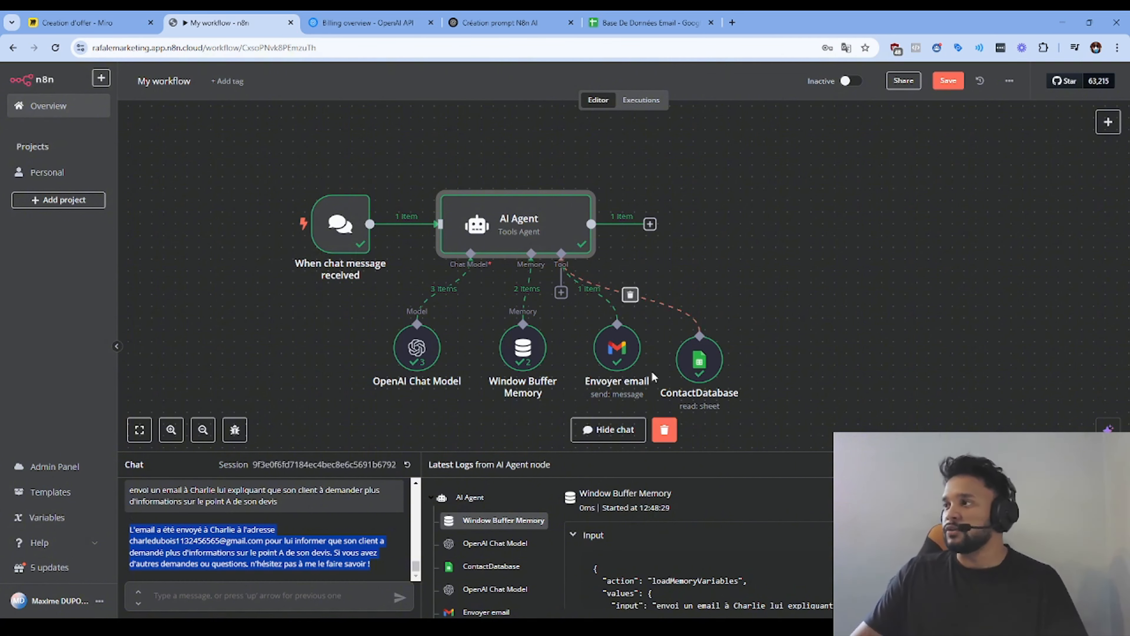
left_click(614, 357)
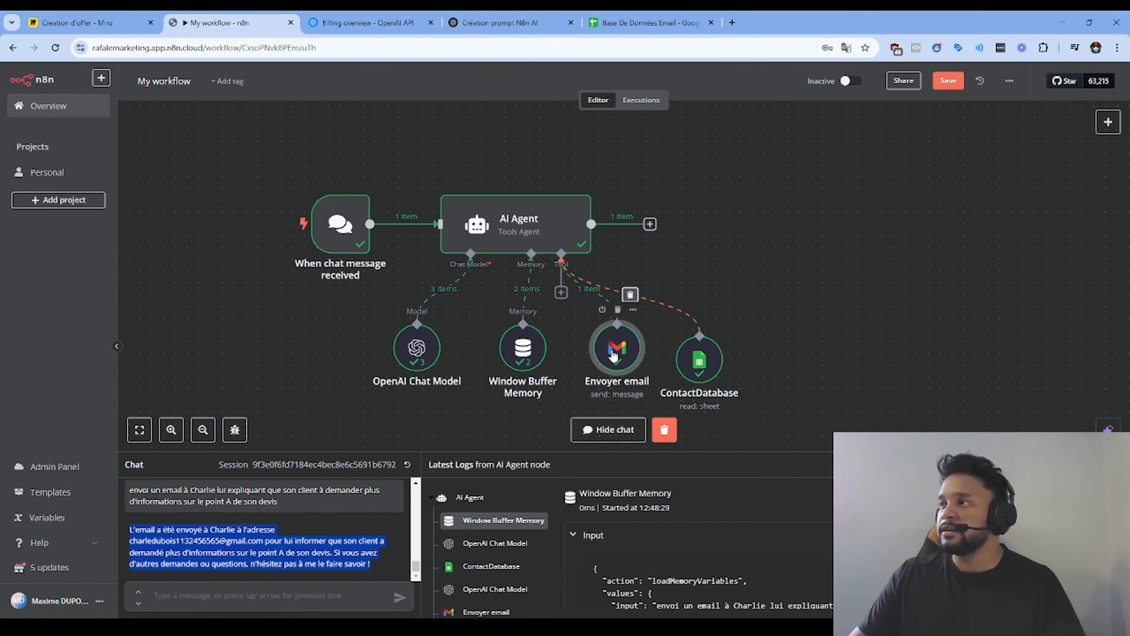
Step: Inspect the generated emailBody in the Envoyer email node, then close the node and the test chat
double_click(614, 357)
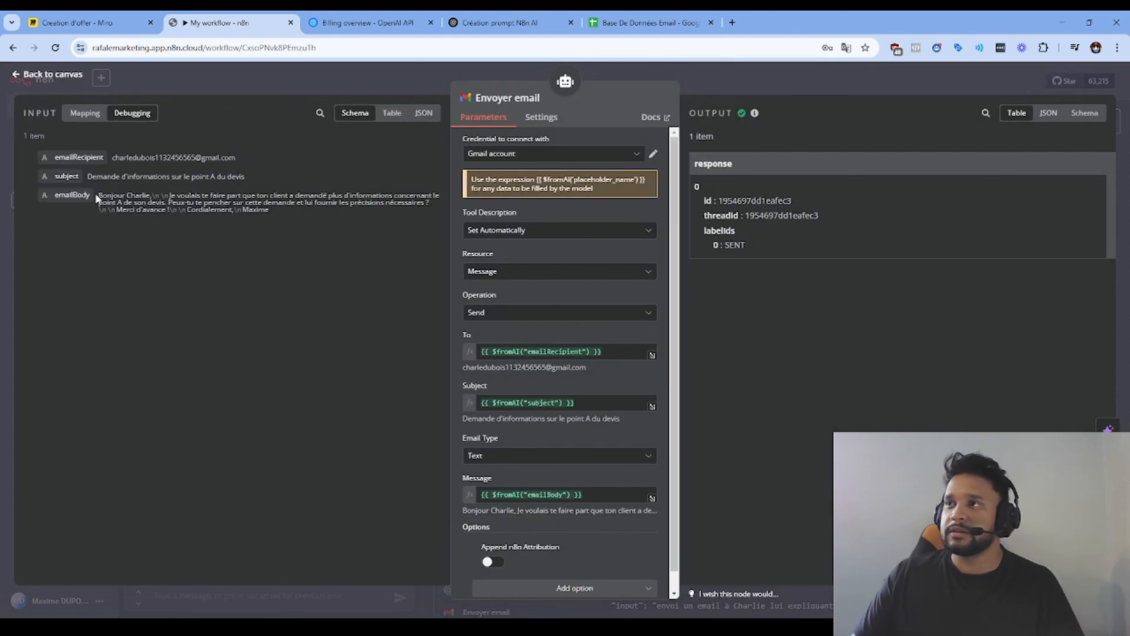
left_click_drag(97, 197, 332, 213)
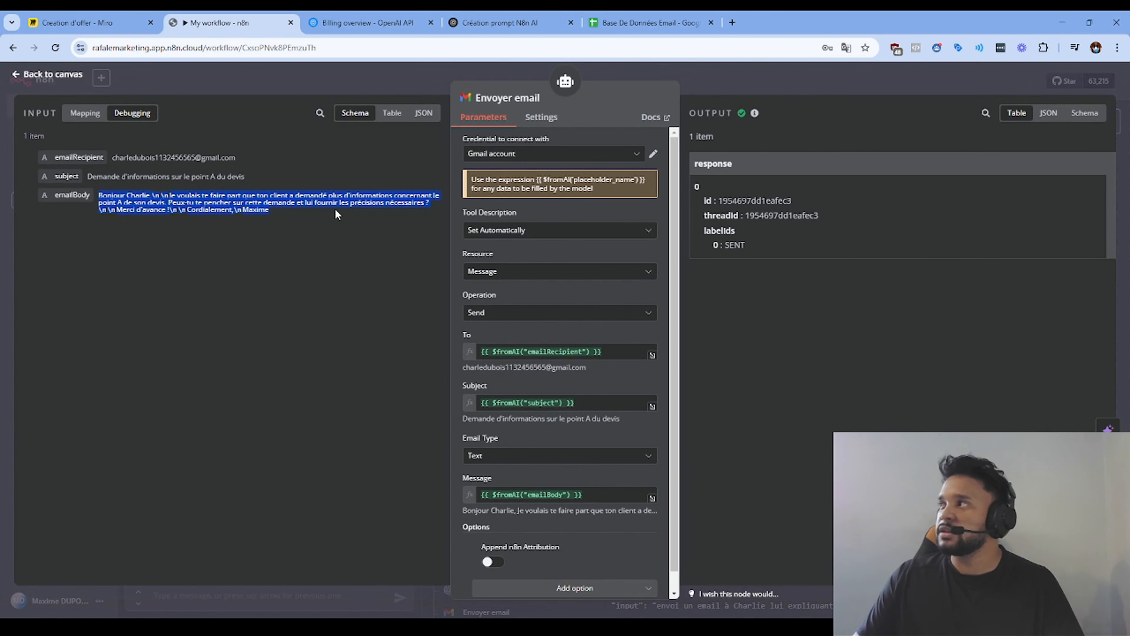
left_click(306, 216)
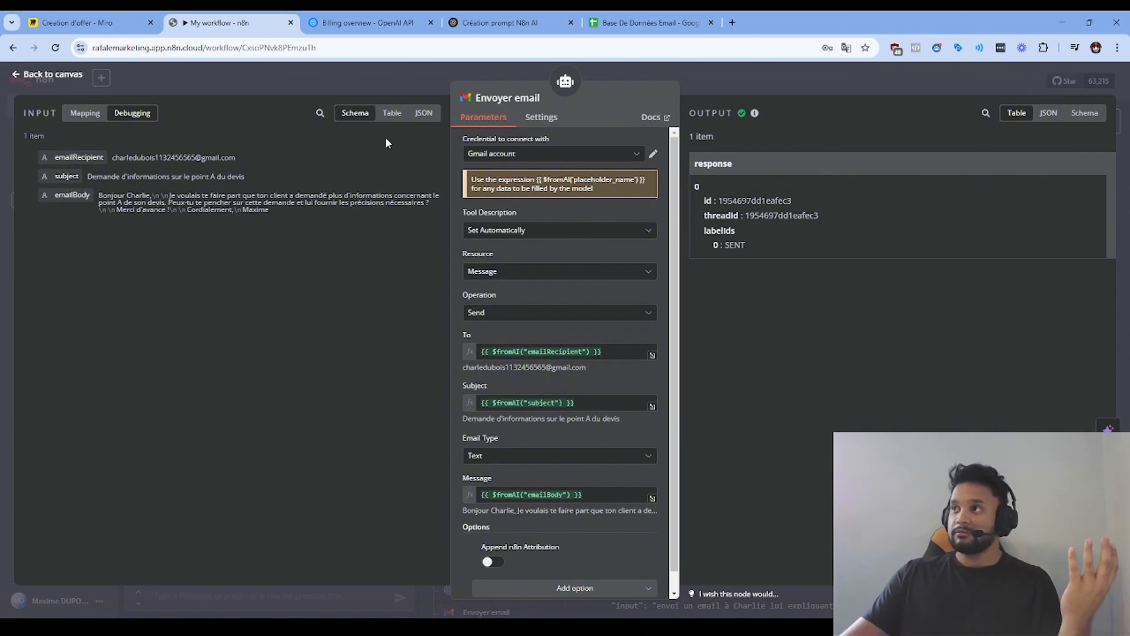
left_click(296, 75)
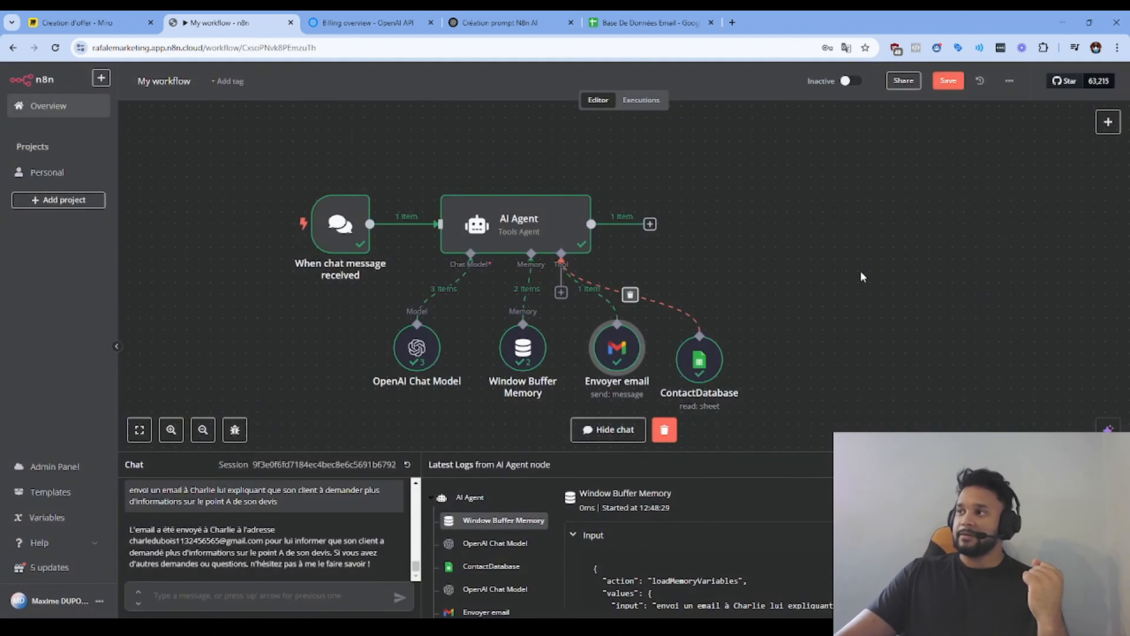
left_click(1116, 464)
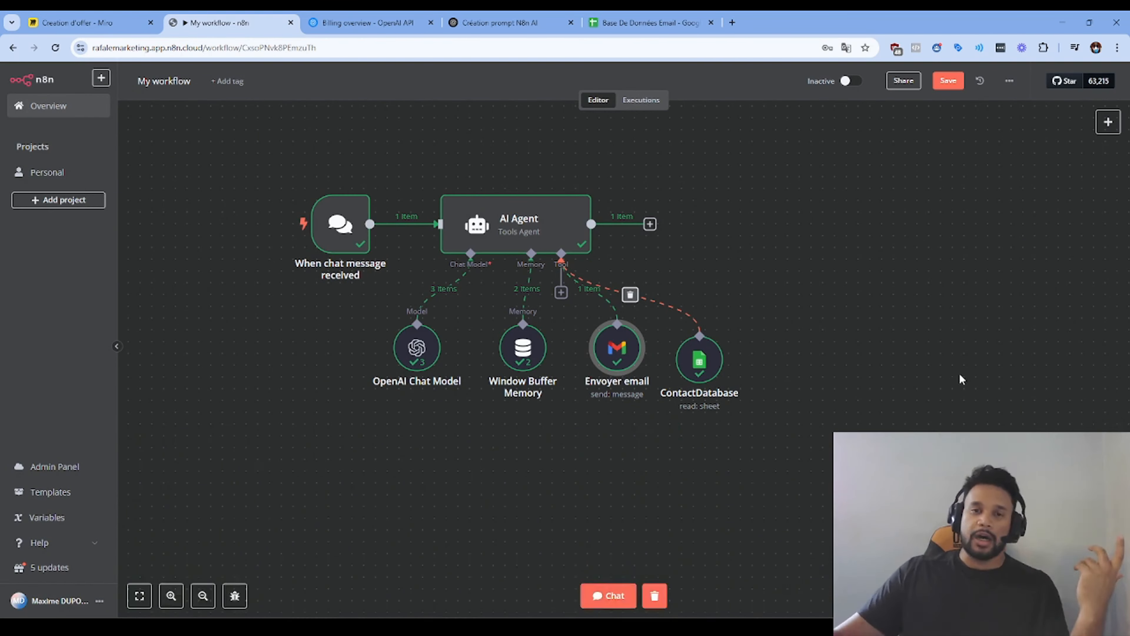